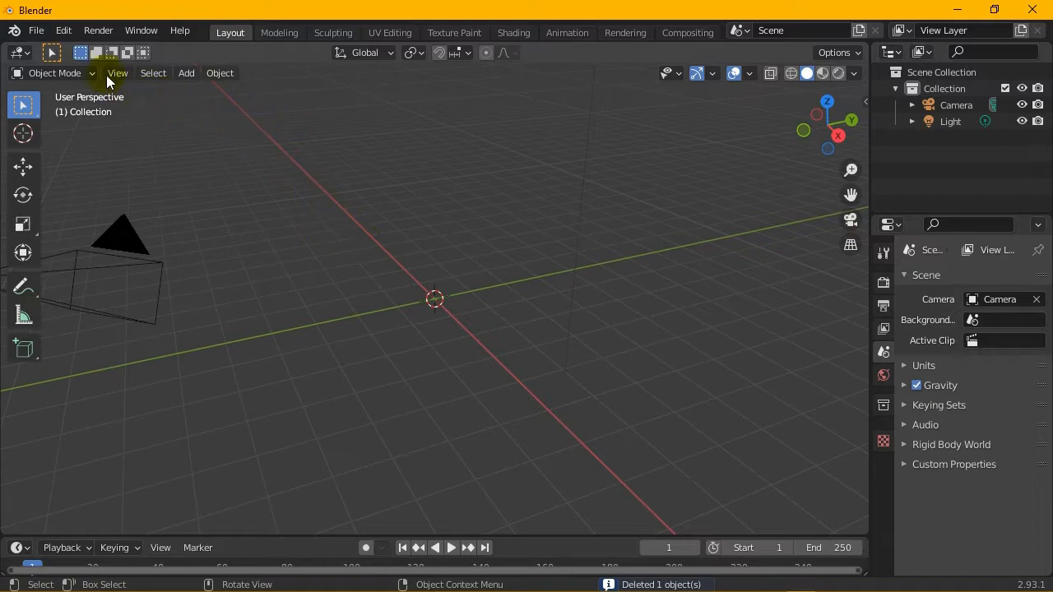
- Add a text object at the world origin of the empty scene
click(185, 74)
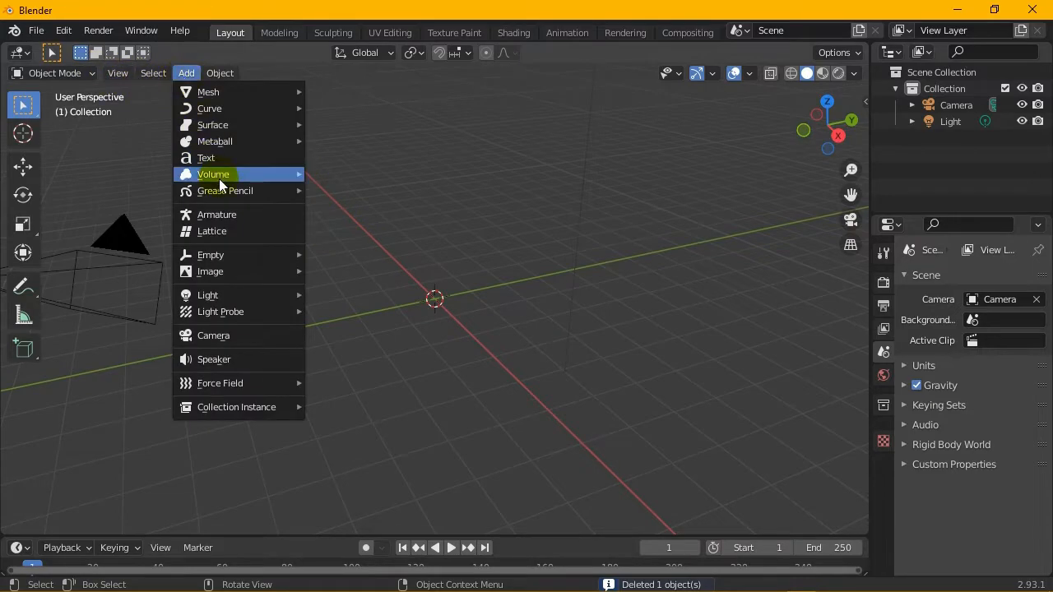
click(200, 156)
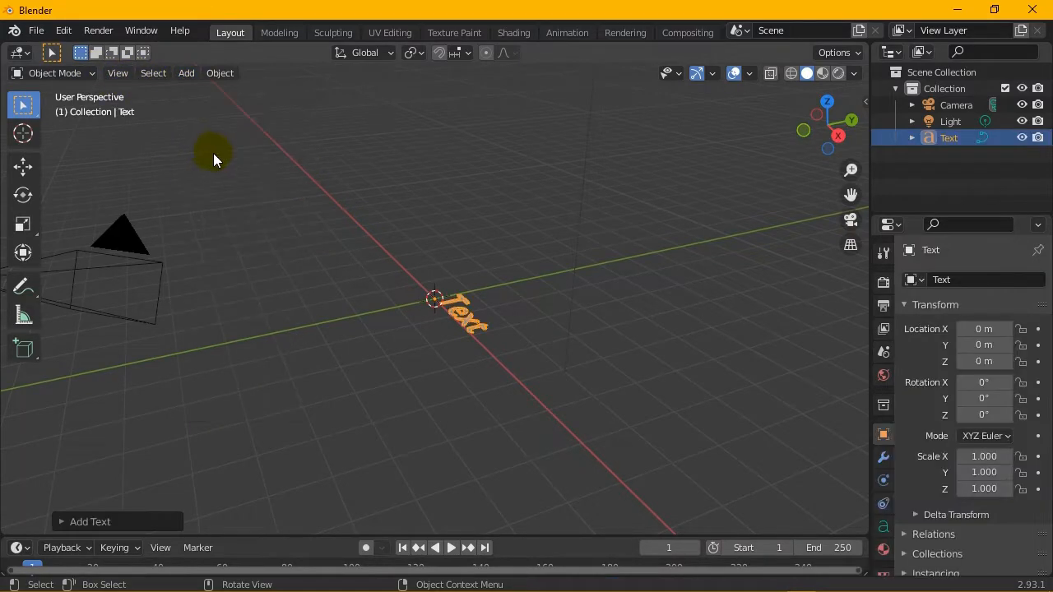
scroll(496, 298, up, 4)
drag(852, 195, 862, 202)
scroll(376, 284, up, 2)
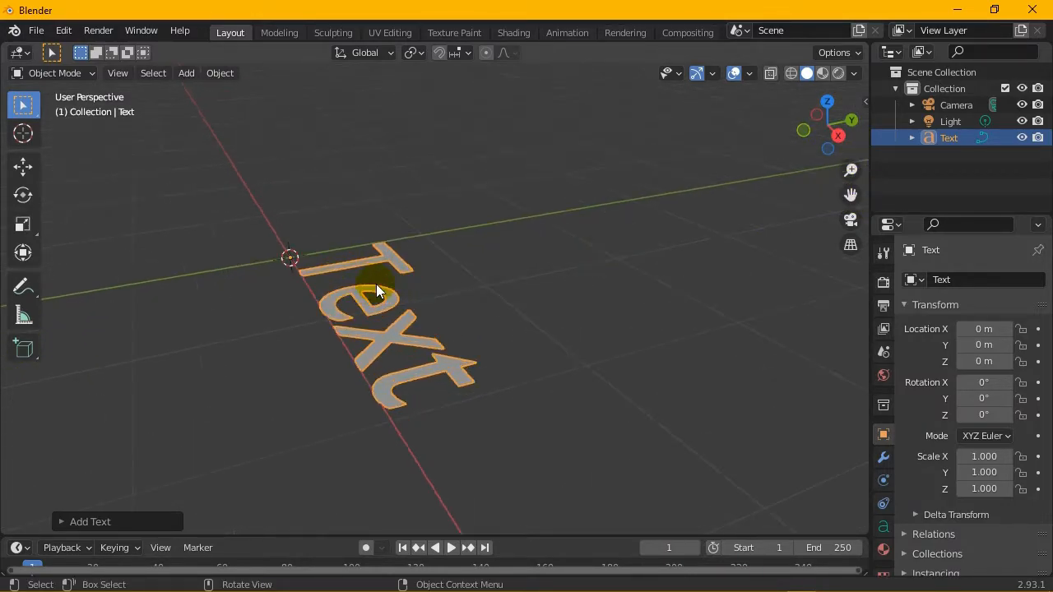
drag(852, 195, 862, 194)
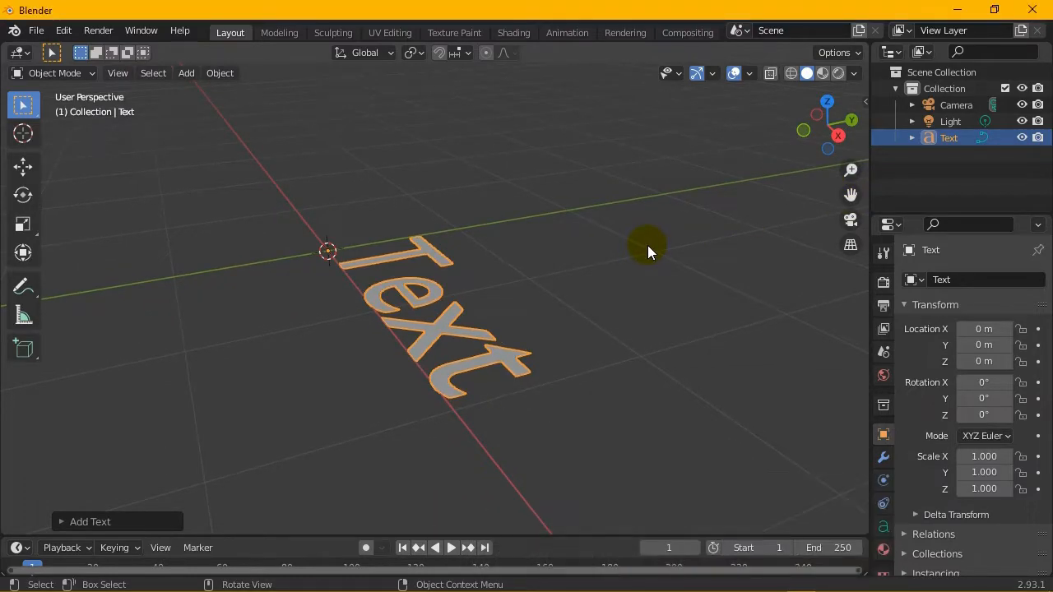
drag(833, 147, 646, 244)
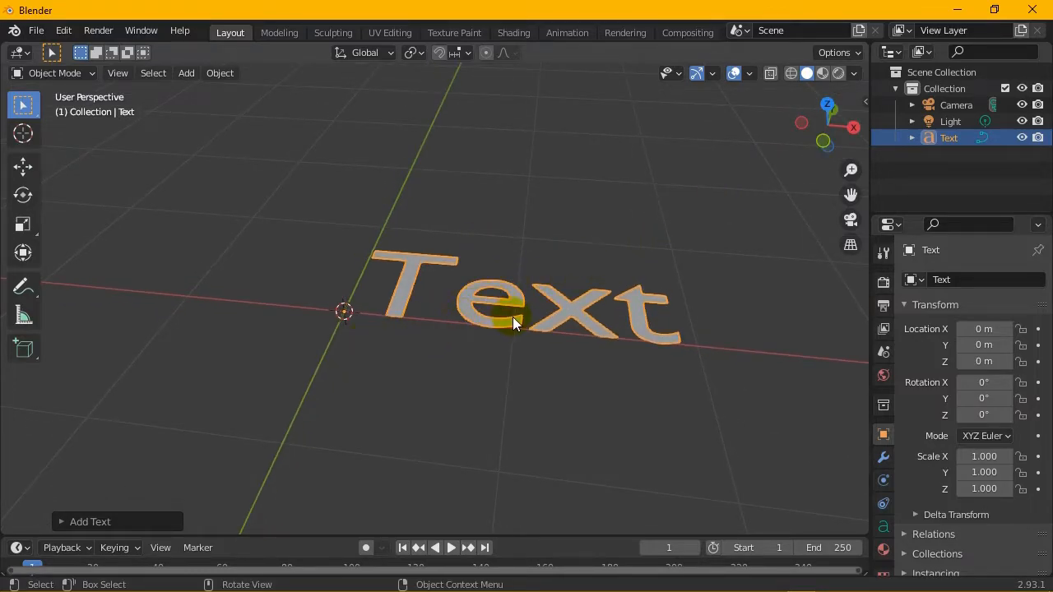
- Replace the default wording of the text object with "Blender" and return to Object Mode
key(Tab)
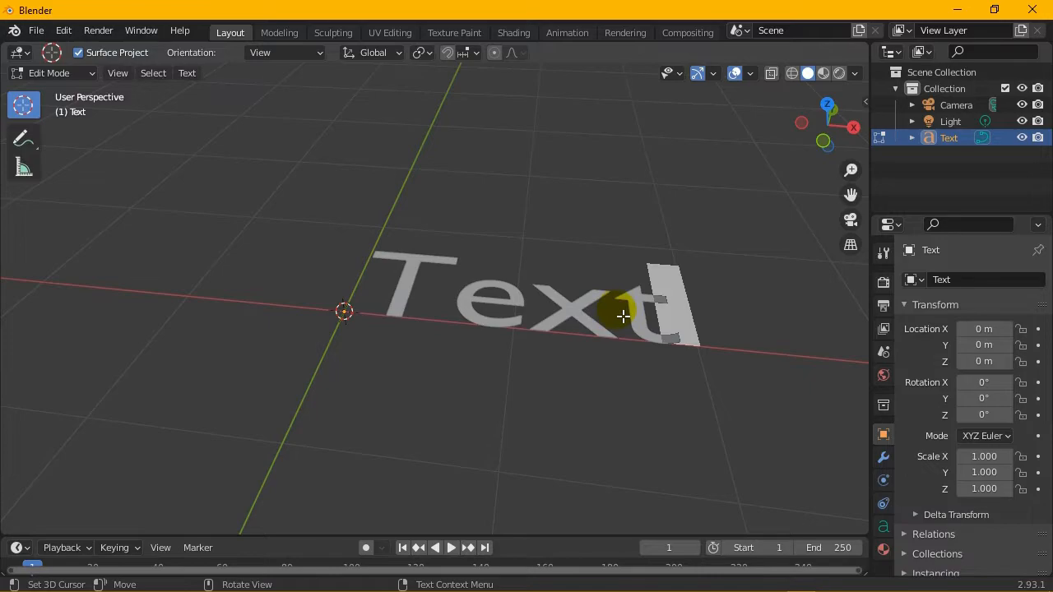
key(BackSpace)
key(BackSpace)
key(BackSpace)
key(BackSpace)
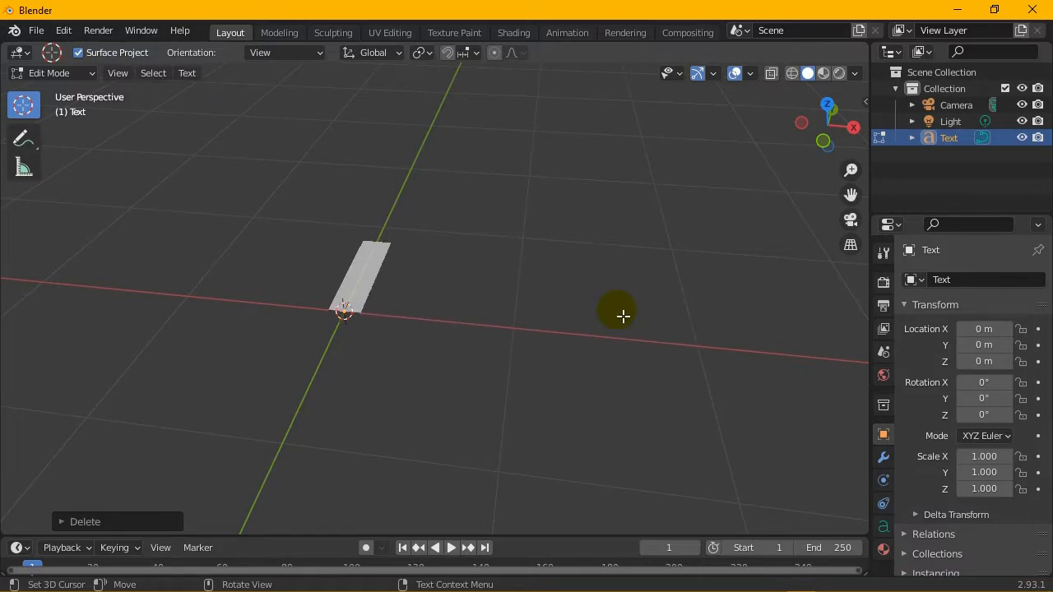
text(Blender)
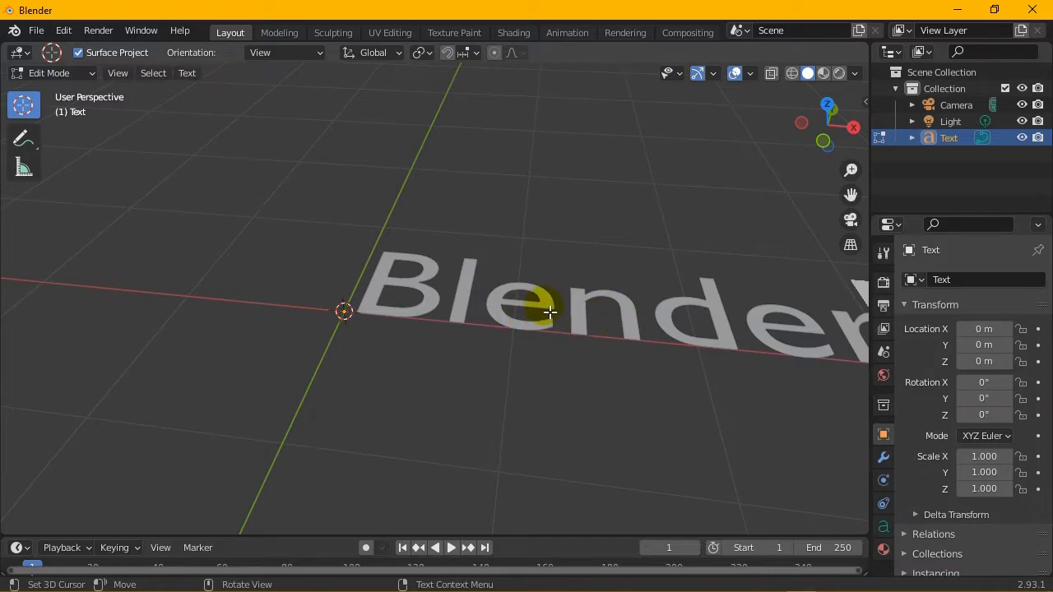
key(Tab)
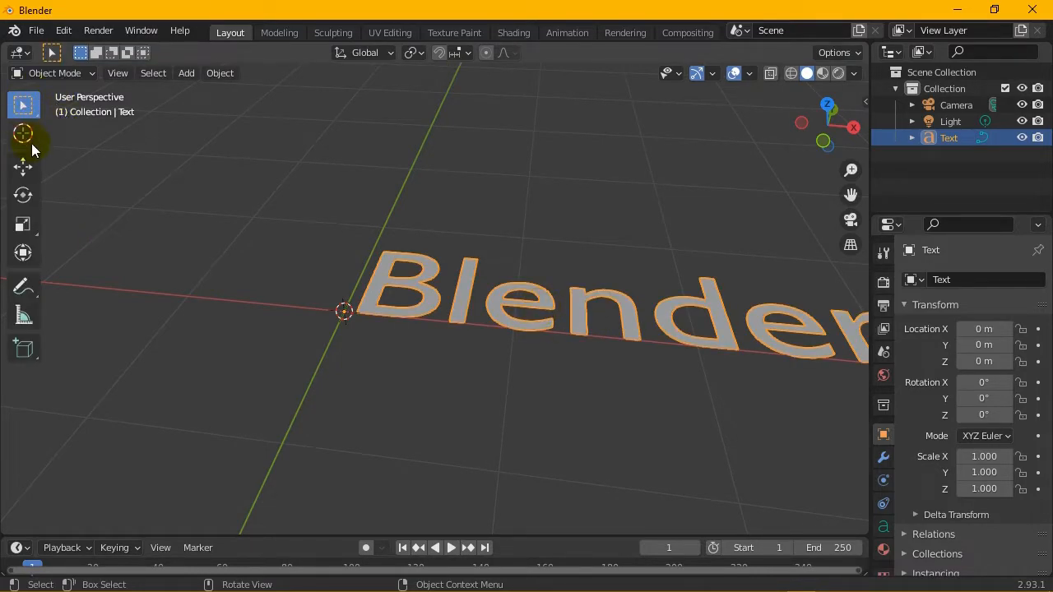
- Move the text along X to about -1.54 m and rotate it 90° about X so it stands upright
click(23, 167)
drag(411, 323, 217, 299)
drag(851, 194, 917, 197)
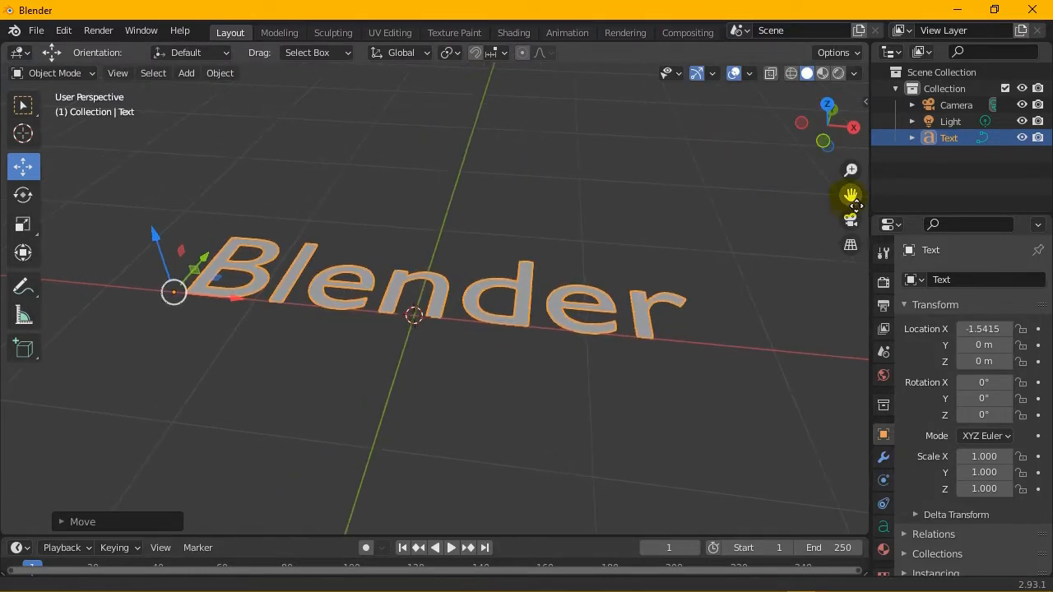
click(27, 206)
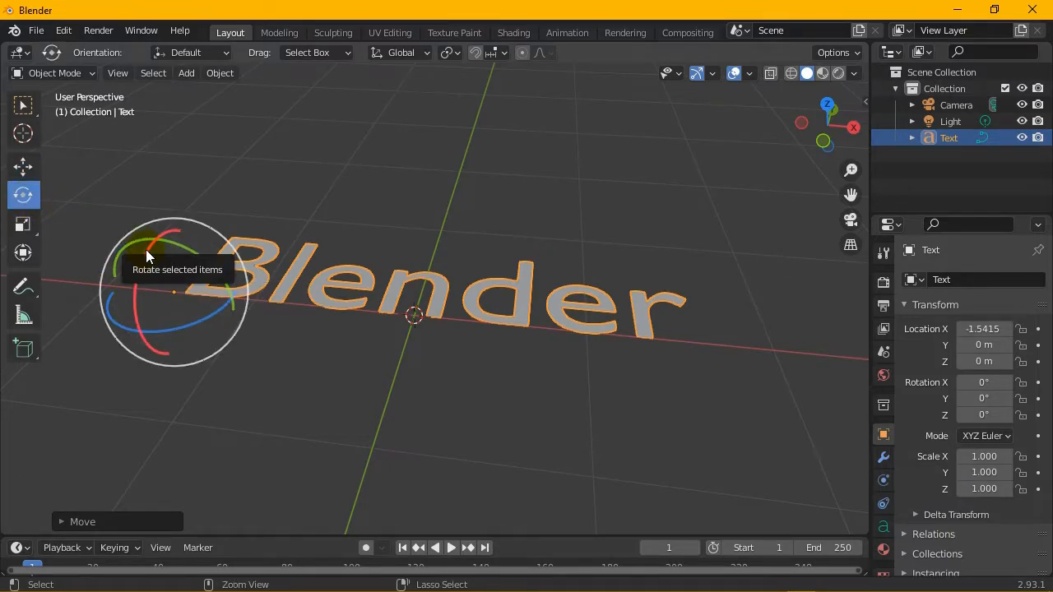
drag(141, 263, 133, 330)
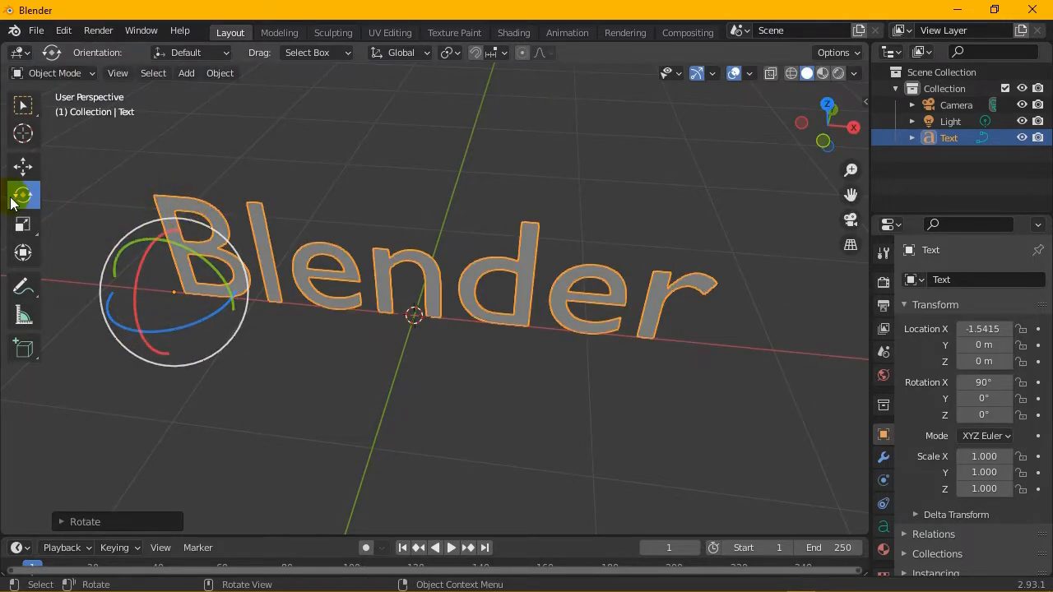
- Widen the properties area and set the viewport to Material Preview shading, with the Move tool active
click(21, 167)
scroll(209, 222, down, 2)
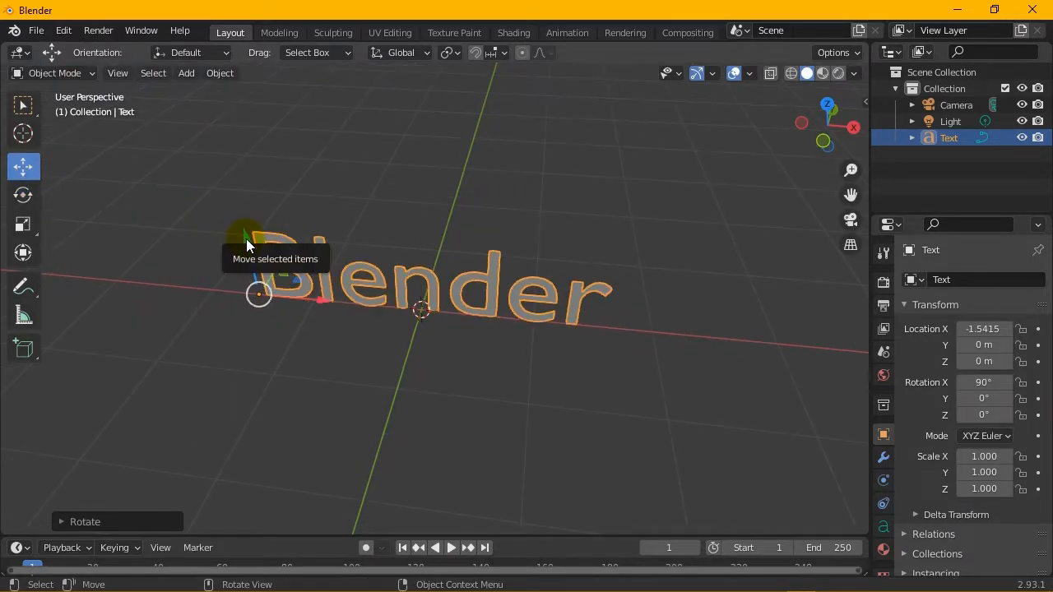
drag(877, 200, 613, 238)
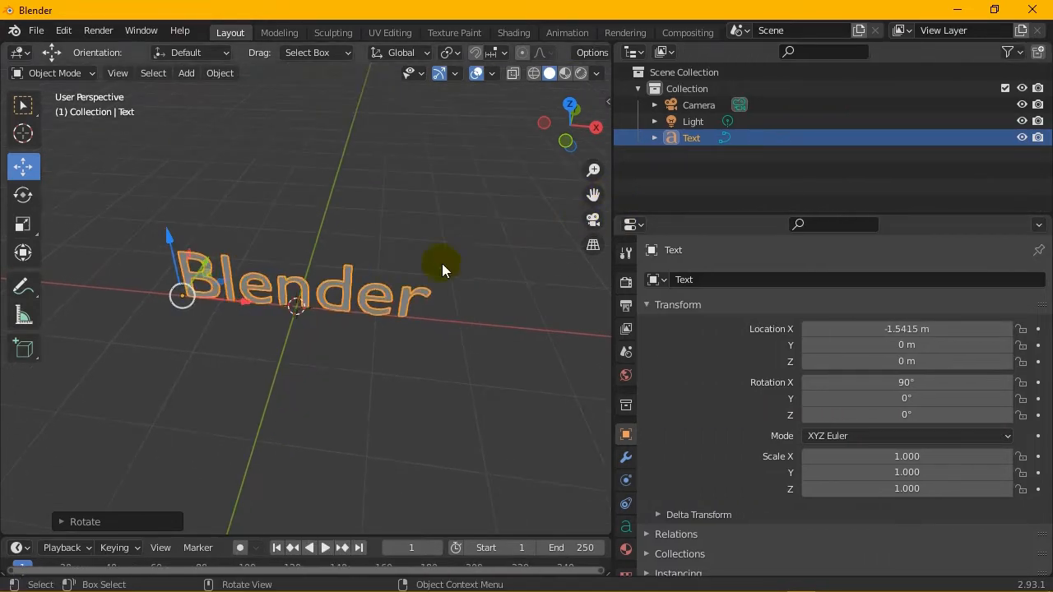
click(565, 74)
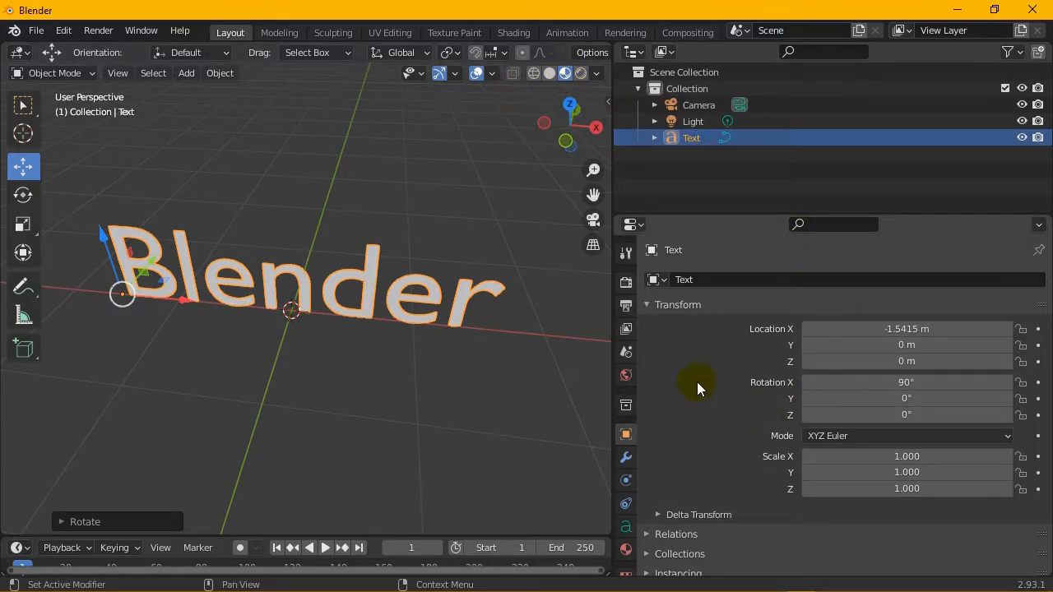
- Load Young Coconut Script.ttf as the regular font of the text object
click(628, 527)
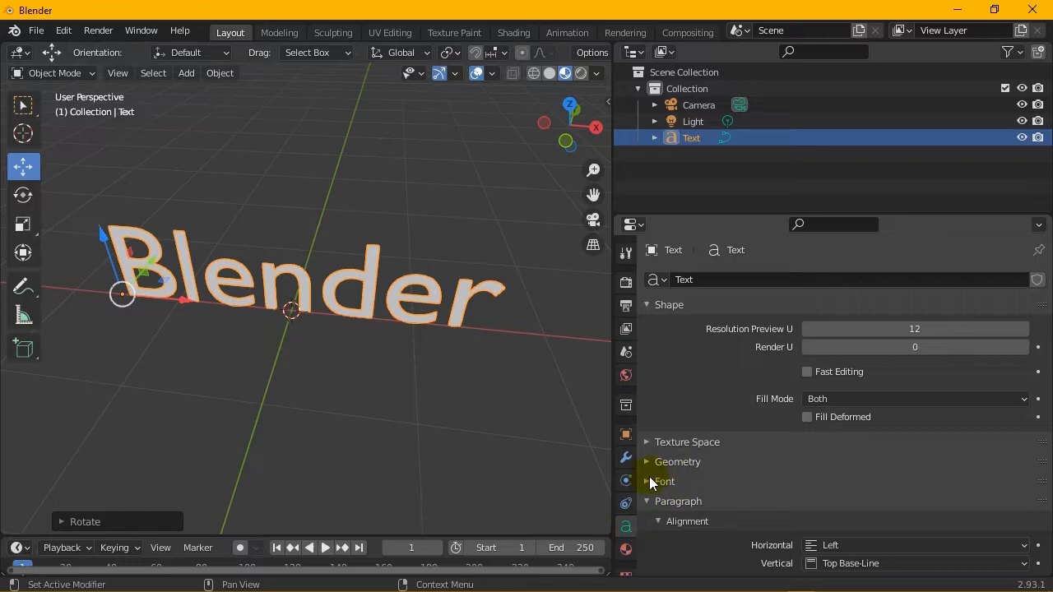
click(701, 484)
click(695, 482)
click(685, 481)
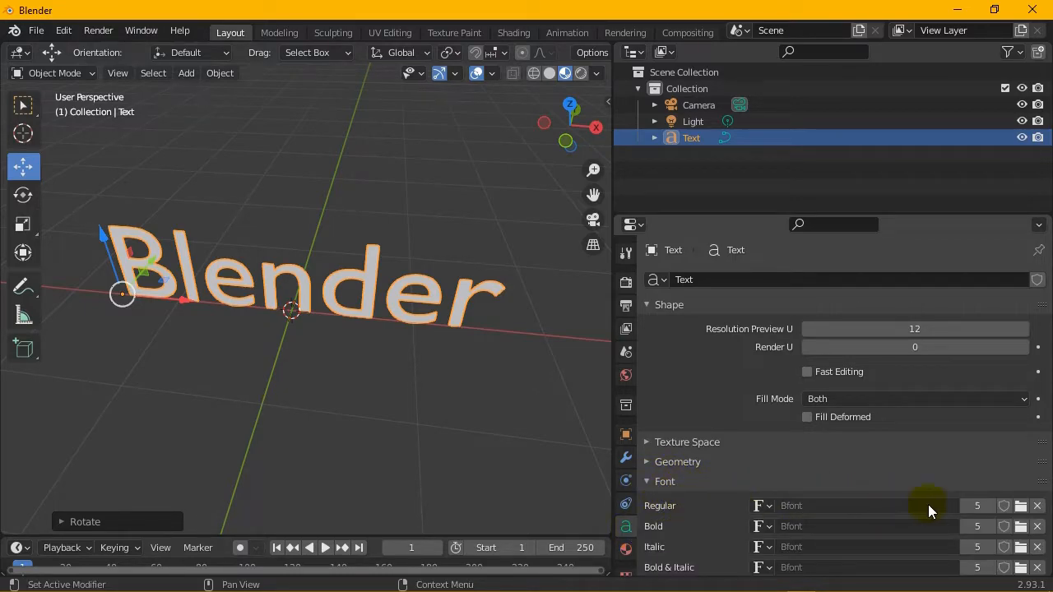
click(1020, 506)
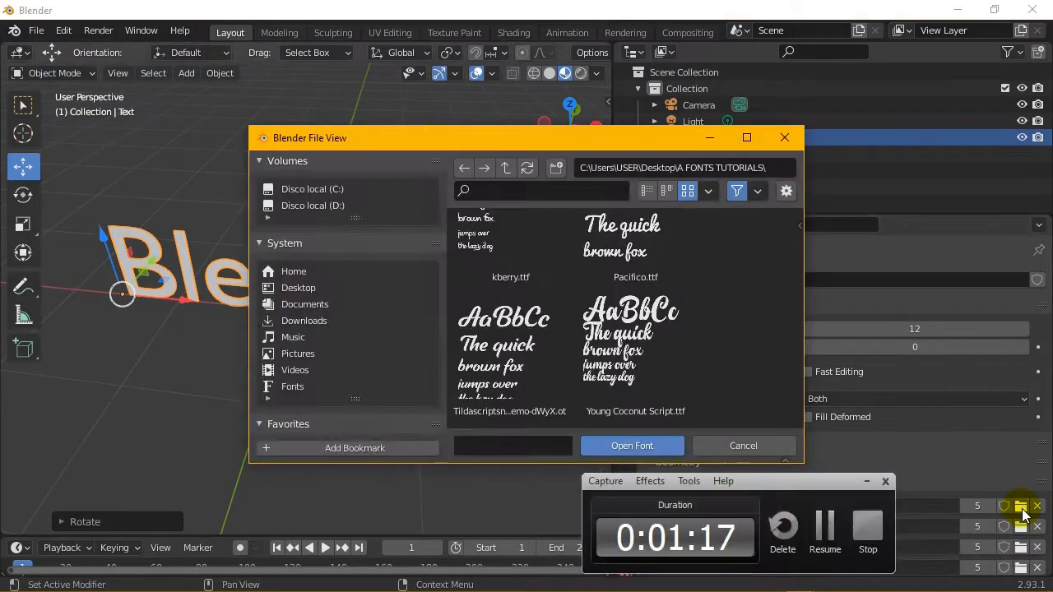
click(642, 368)
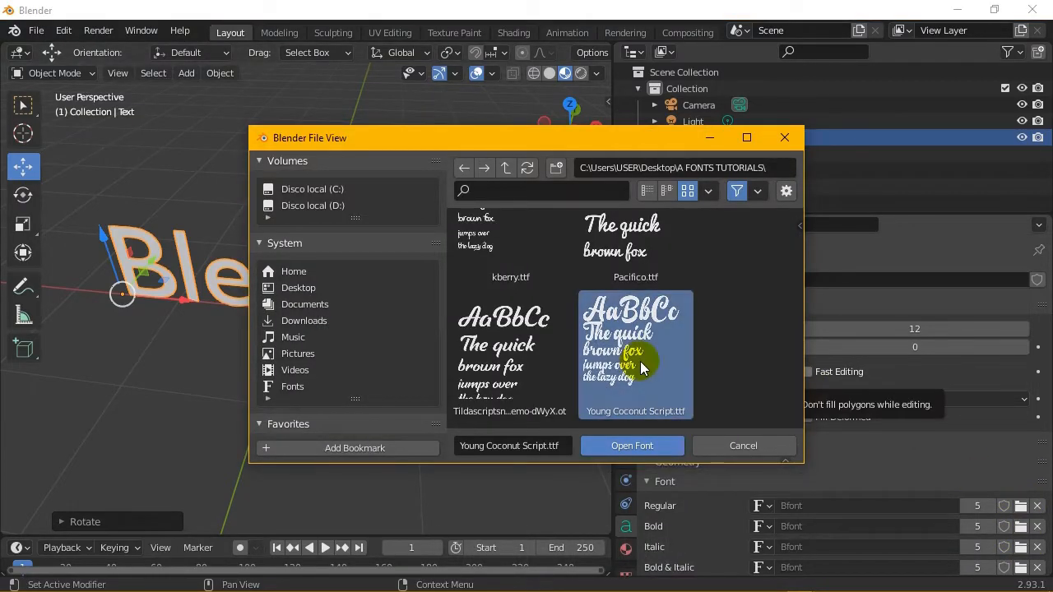
click(649, 447)
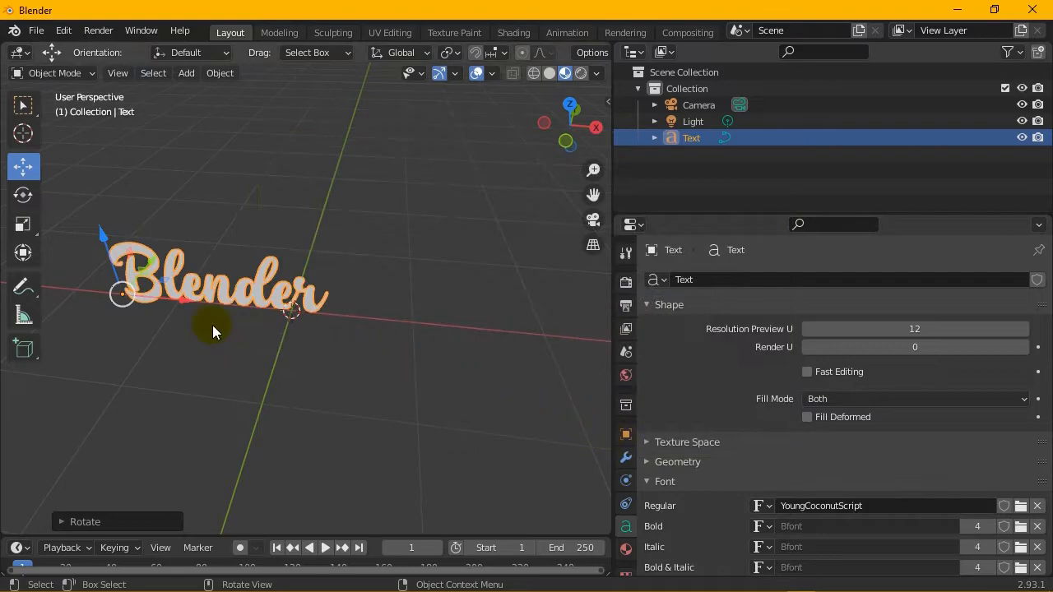
- Move the text along the positive X axis to centre the word on the world origin
drag(187, 308, 260, 316)
scroll(341, 284, up, 3)
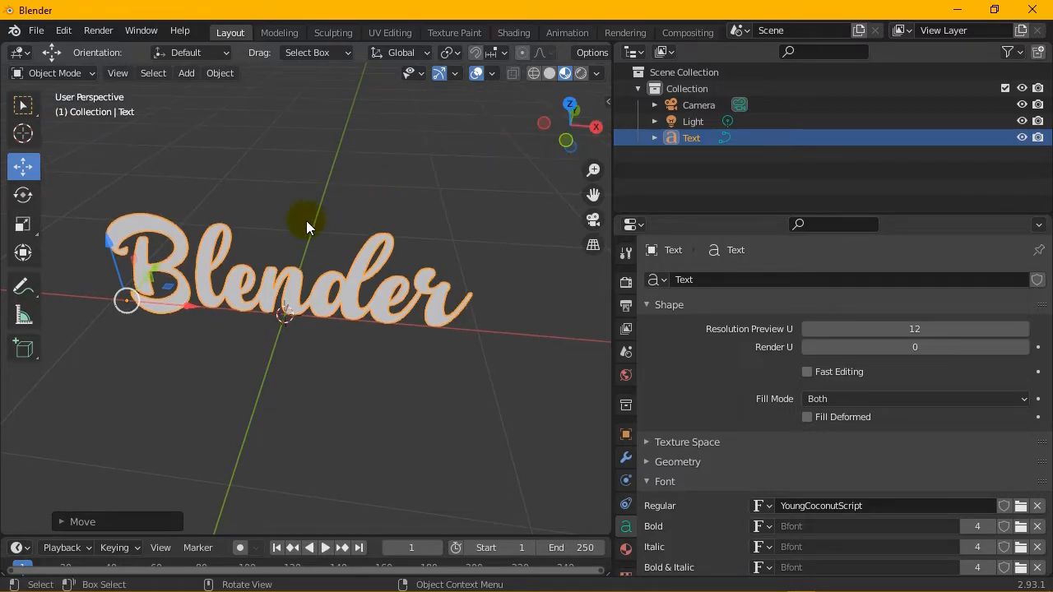
scroll(304, 220, up, 2)
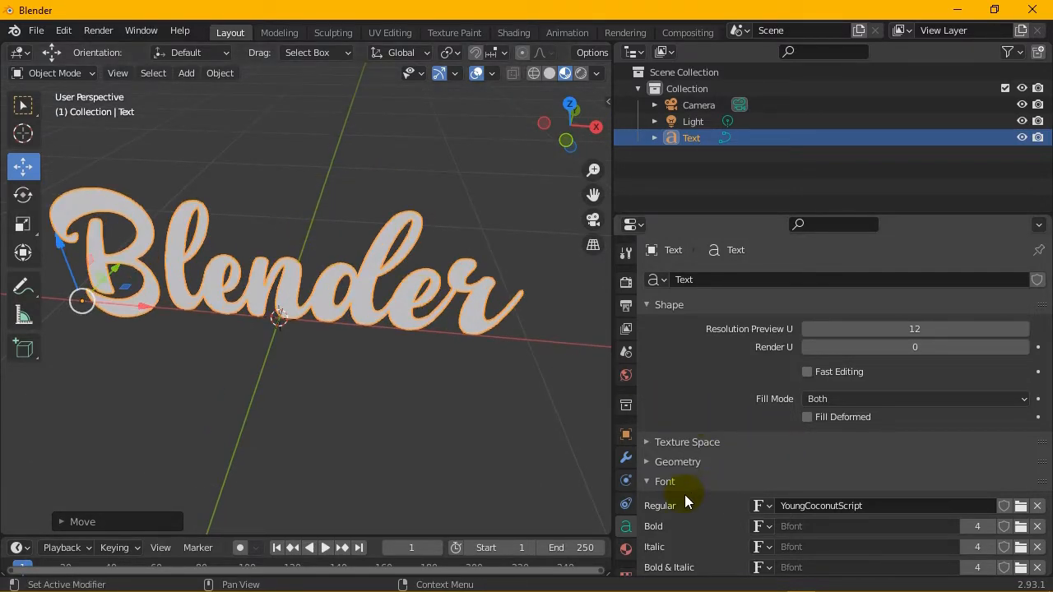
- Collapse the text's Font and Paragraph settings and expand its Geometry settings
click(675, 462)
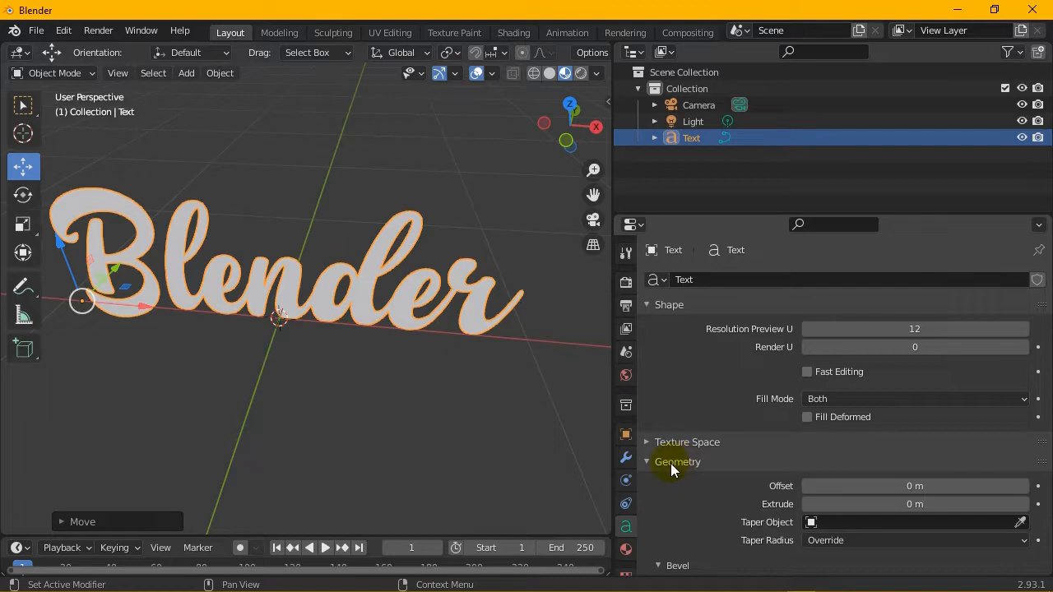
scroll(928, 474, down, 2)
click(666, 396)
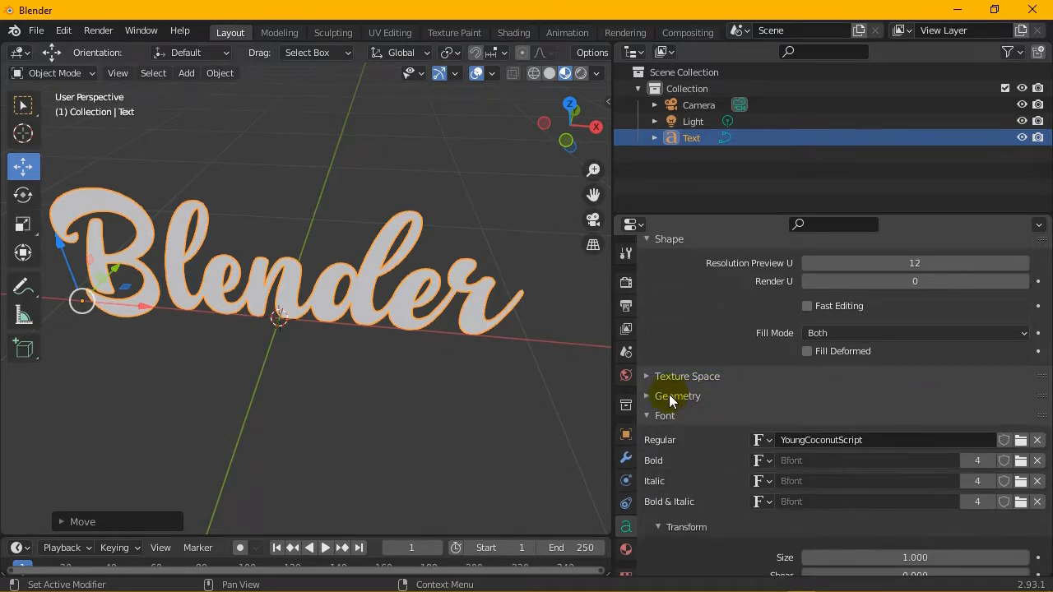
click(658, 416)
click(678, 398)
click(679, 398)
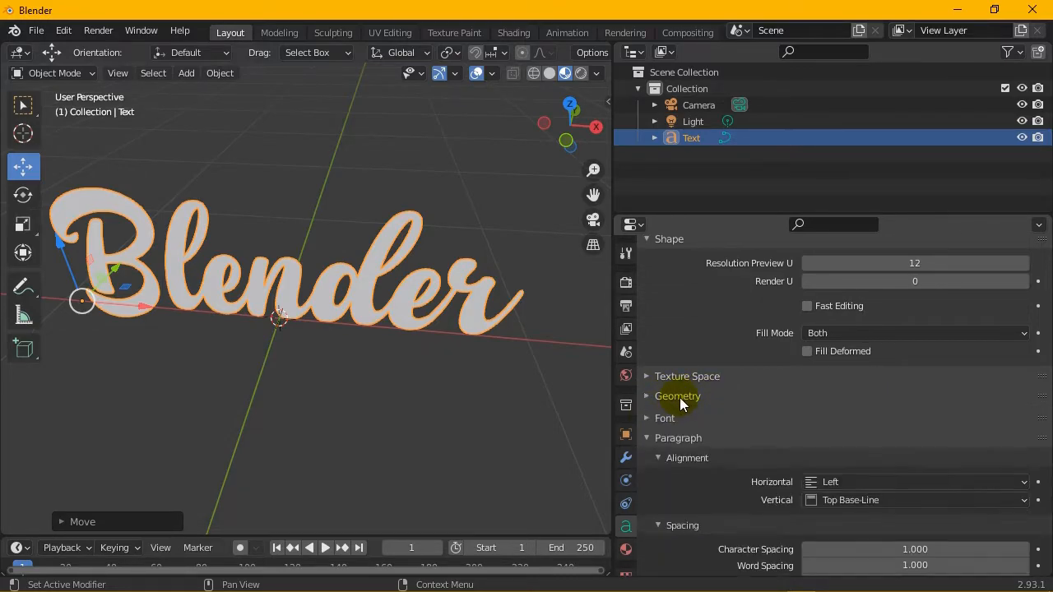
click(646, 436)
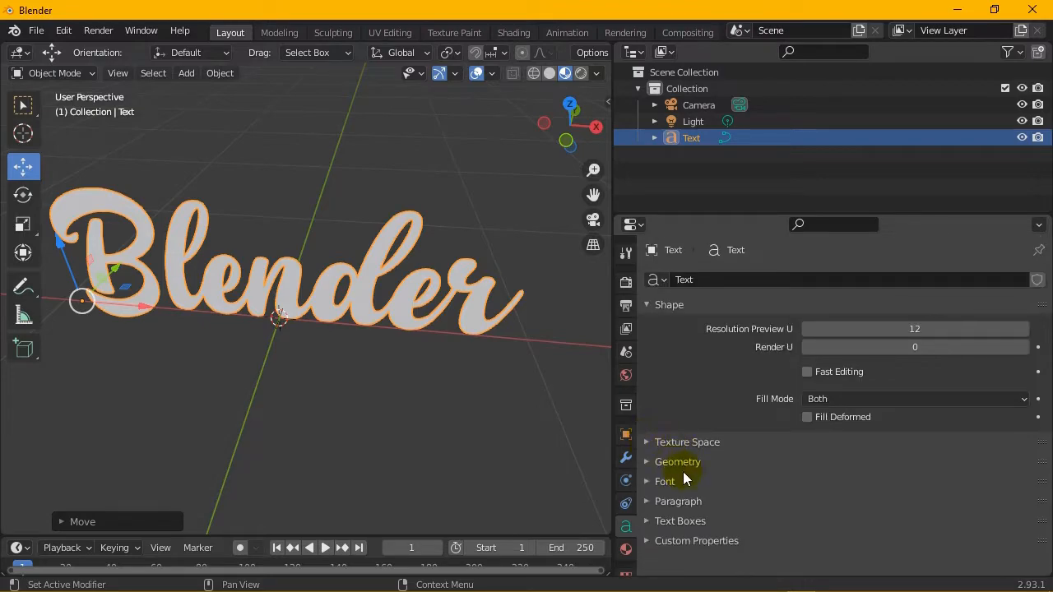
click(683, 467)
scroll(869, 478, down, 4)
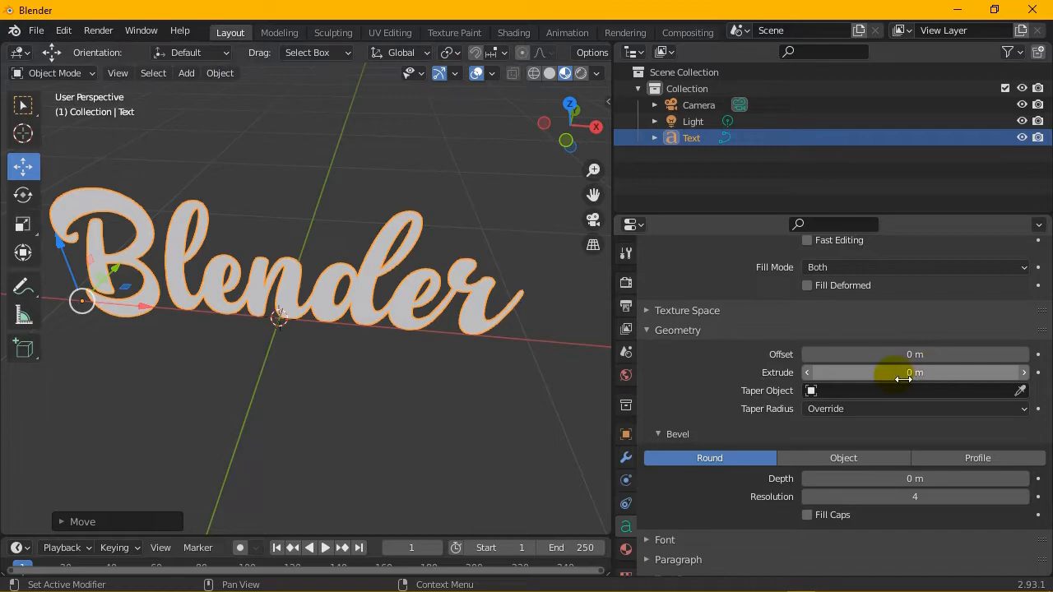
- Set the text's extrusion to 0.09 m
click(1025, 375)
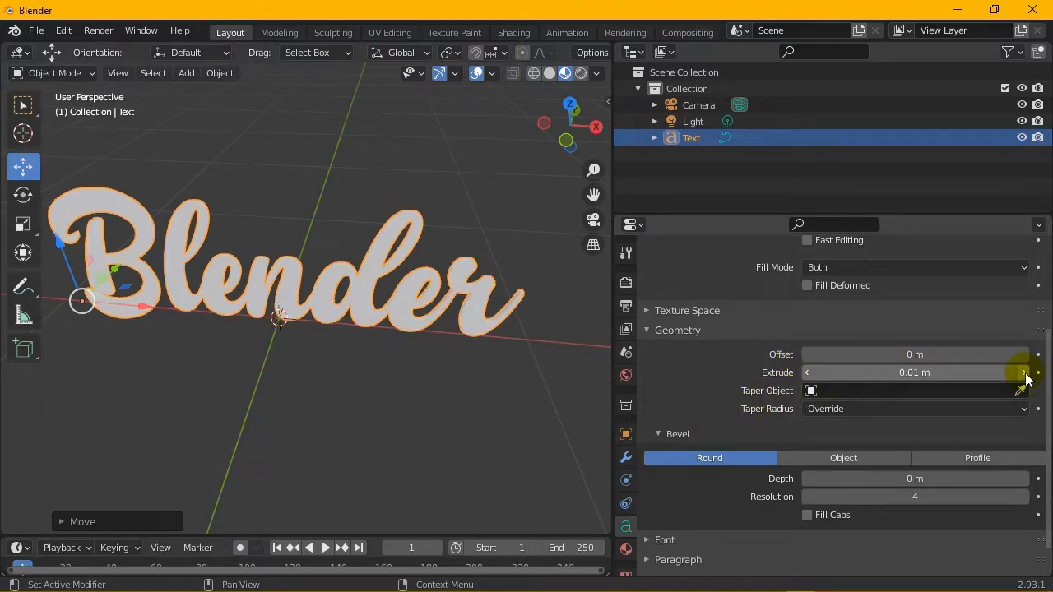
click(1025, 374)
click(1026, 375)
click(1025, 374)
click(1025, 374)
click(1025, 375)
click(1025, 375)
click(1025, 374)
click(1026, 375)
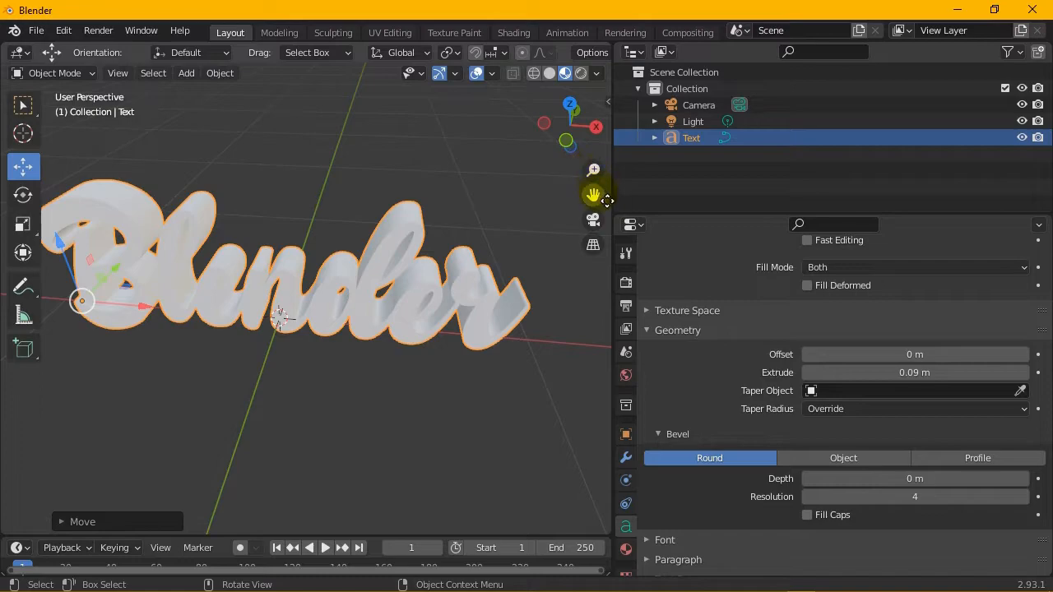
- Set the text's round bevel to a resolution of 32 and a depth of 0.01 m
drag(587, 132, 566, 138)
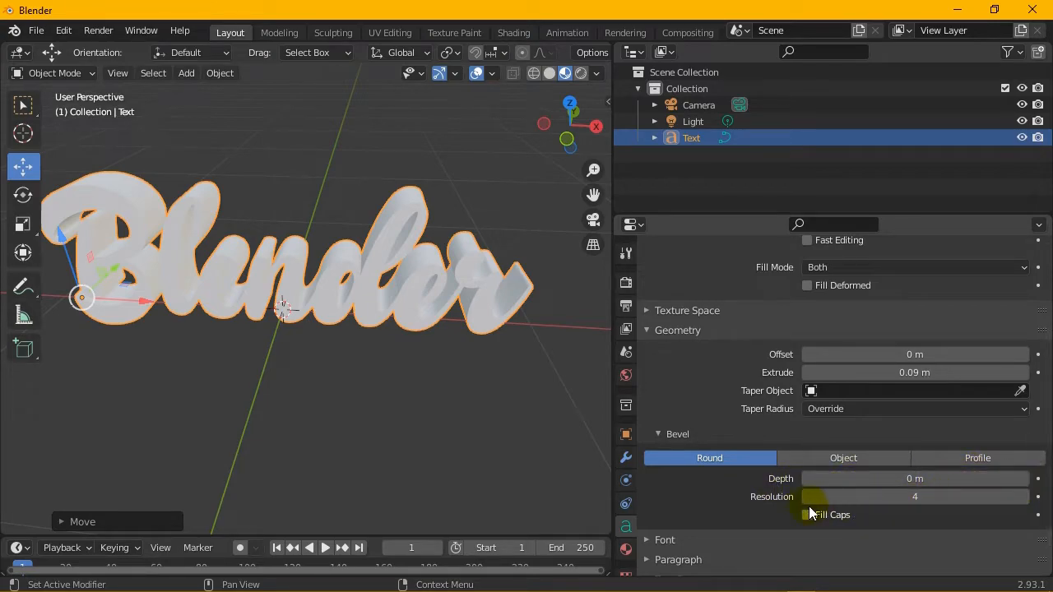
drag(903, 496, 946, 496)
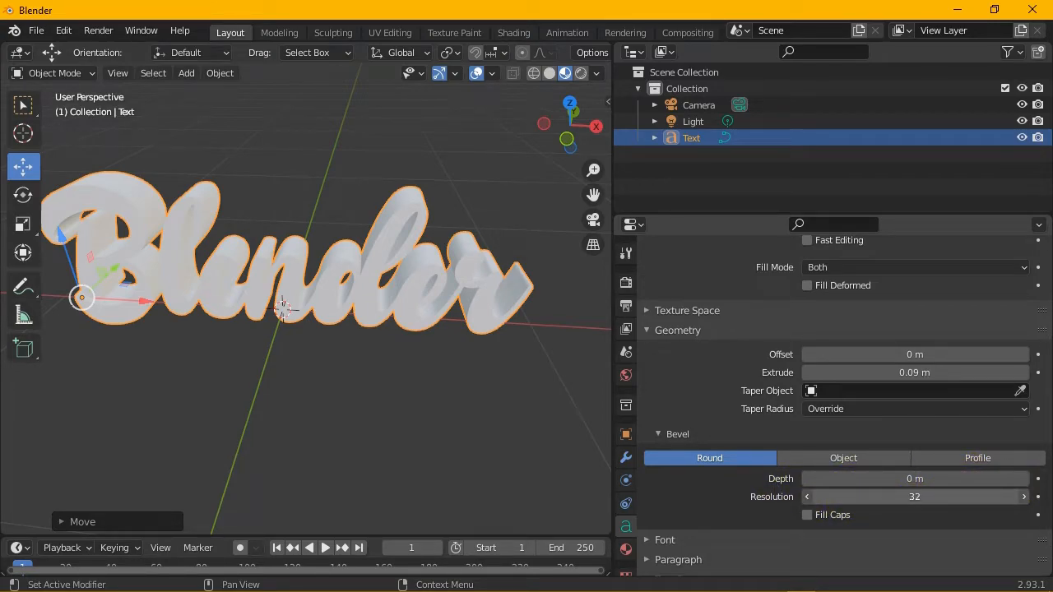
click(1025, 496)
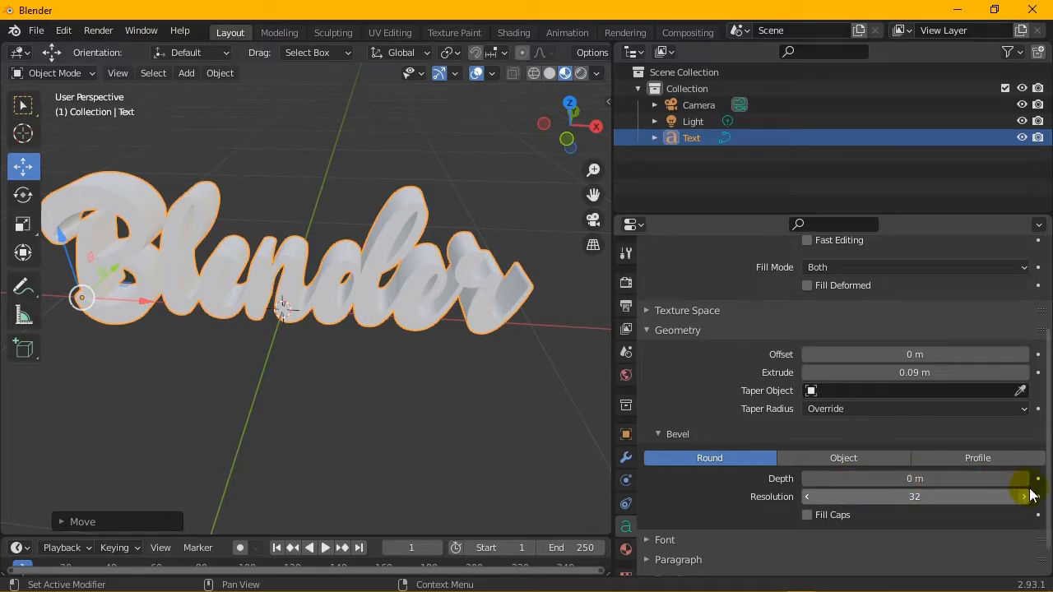
click(1024, 479)
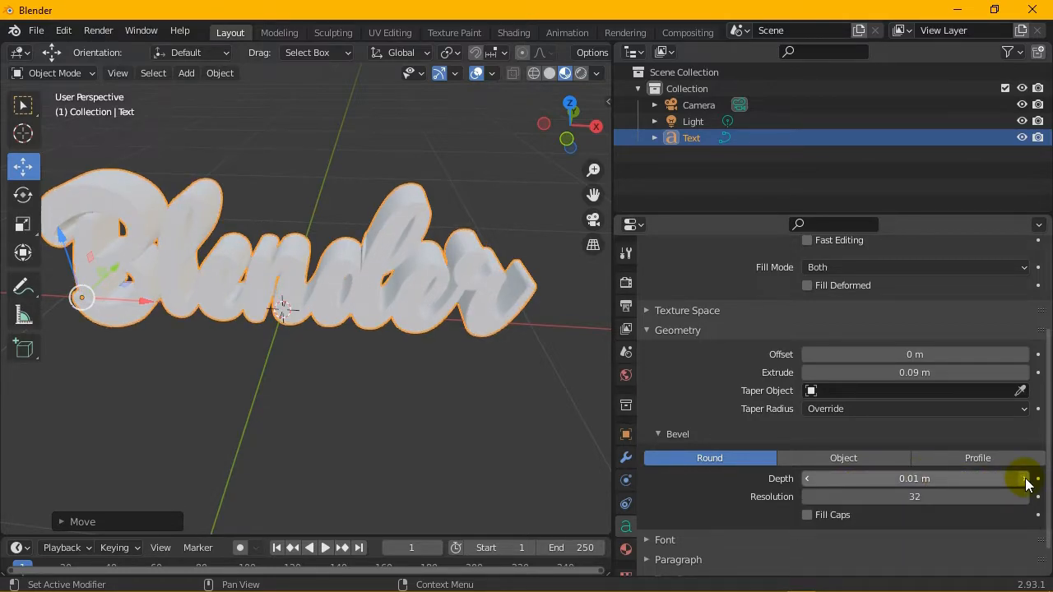
click(1027, 480)
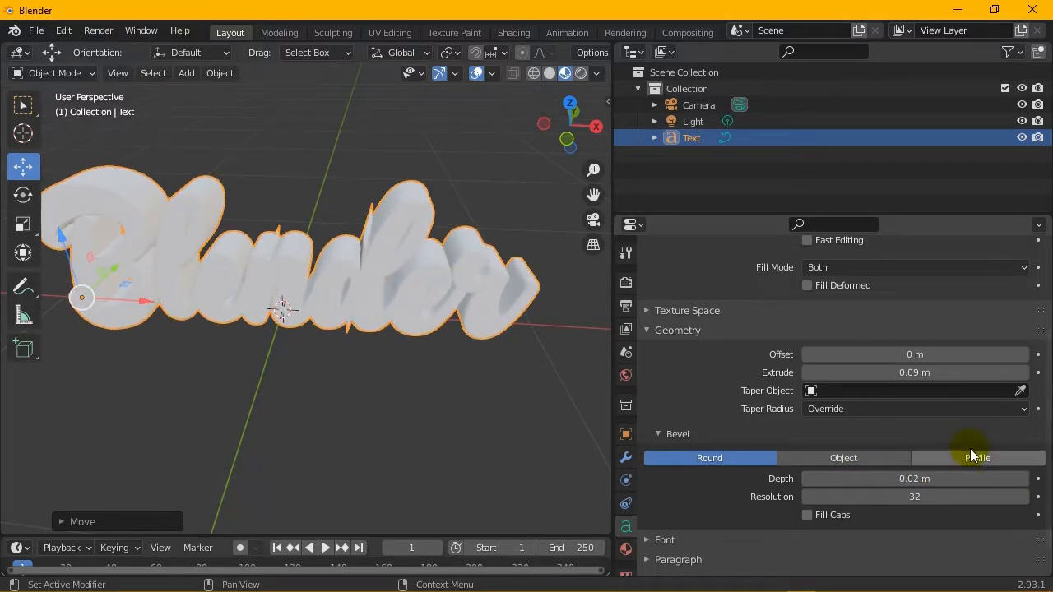
click(808, 479)
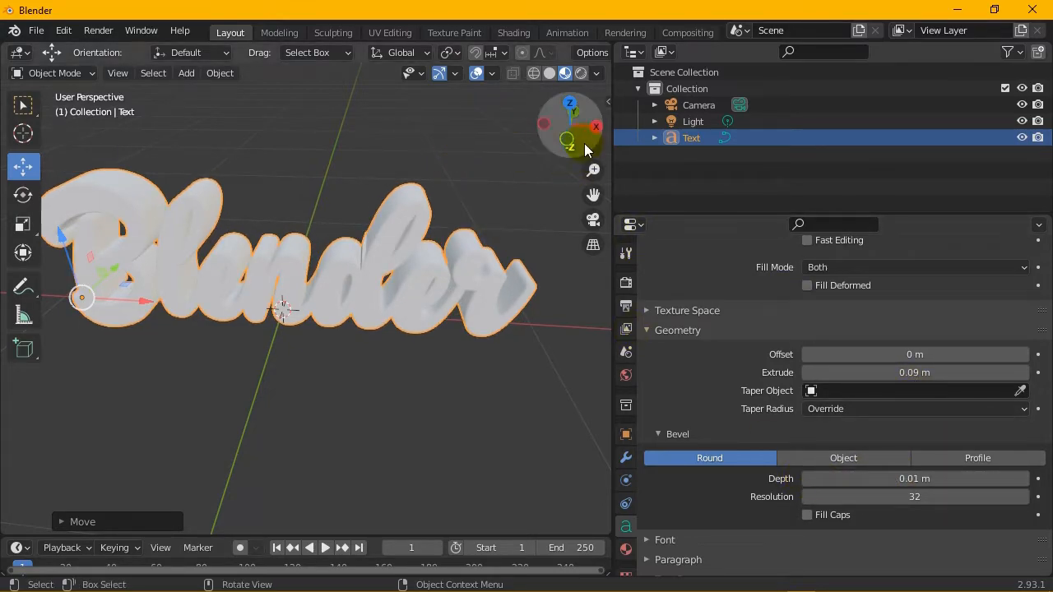
- Compare the text's look in different viewport shading modes and leave the viewport in solid shading
mouse_move(597, 130)
mouse_down()
mouse_move(586, 136)
mouse_move(602, 121)
mouse_move(590, 123)
mouse_up()
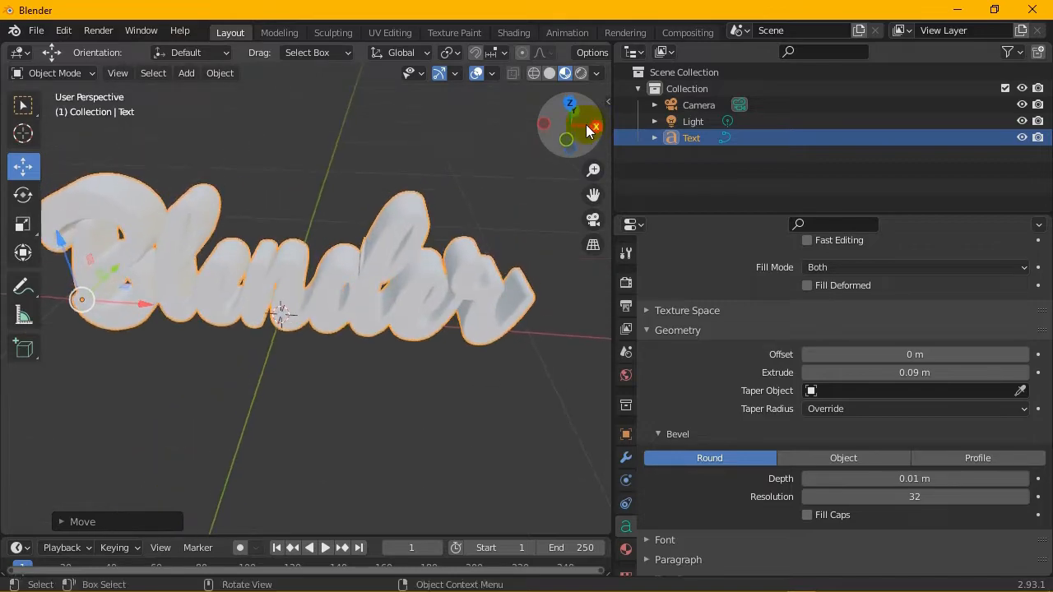
click(534, 74)
click(549, 74)
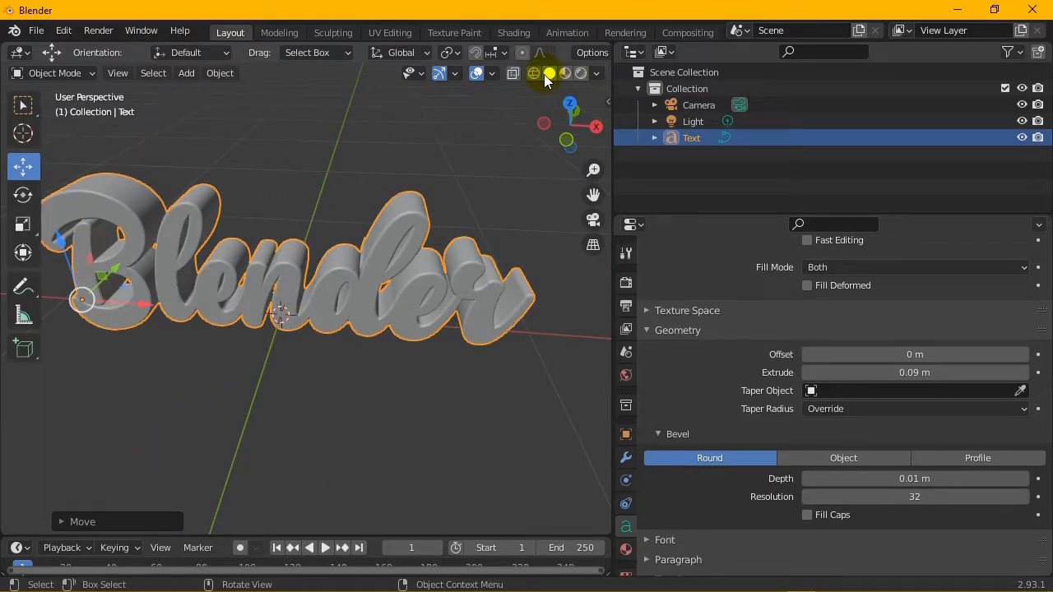
click(566, 73)
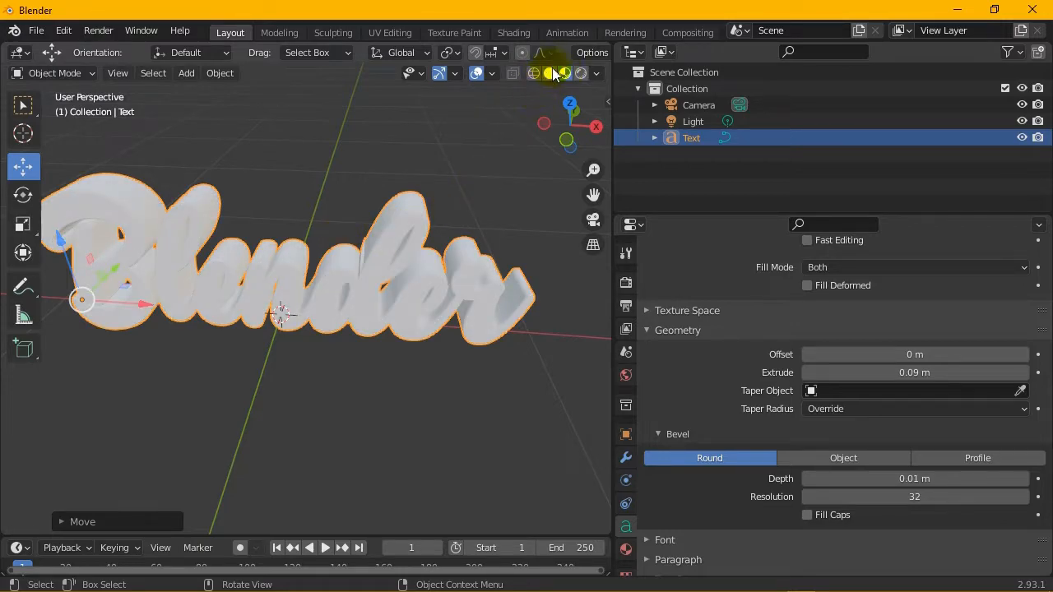
click(550, 74)
mouse_move(587, 130)
mouse_down()
mouse_move(436, 136)
mouse_move(599, 138)
mouse_move(578, 134)
mouse_up()
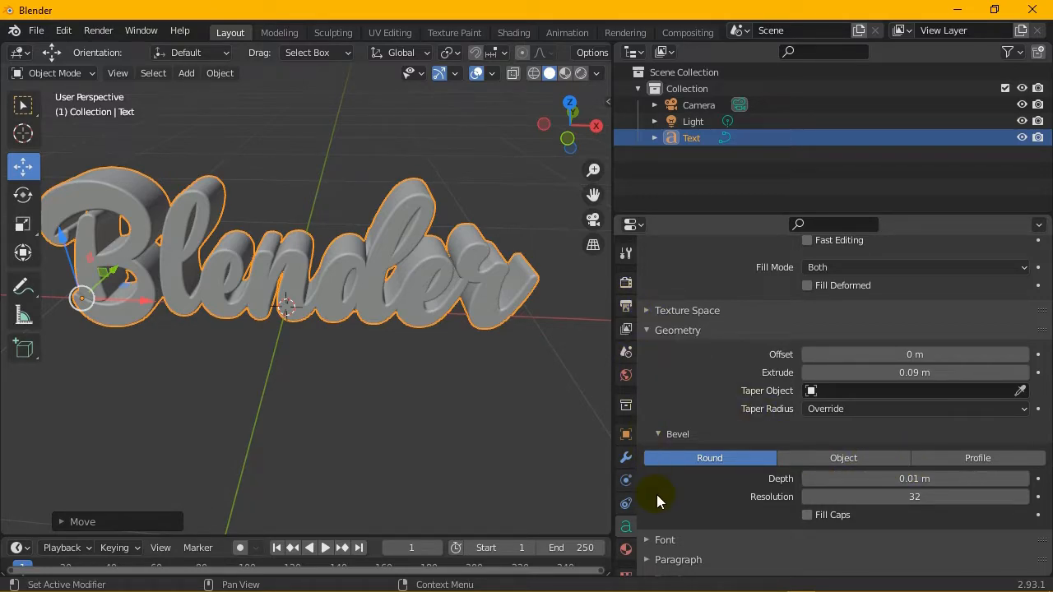
- Collapse the text's Bevel and Geometry settings and expand its Paragraph settings to show the spacing values
click(663, 435)
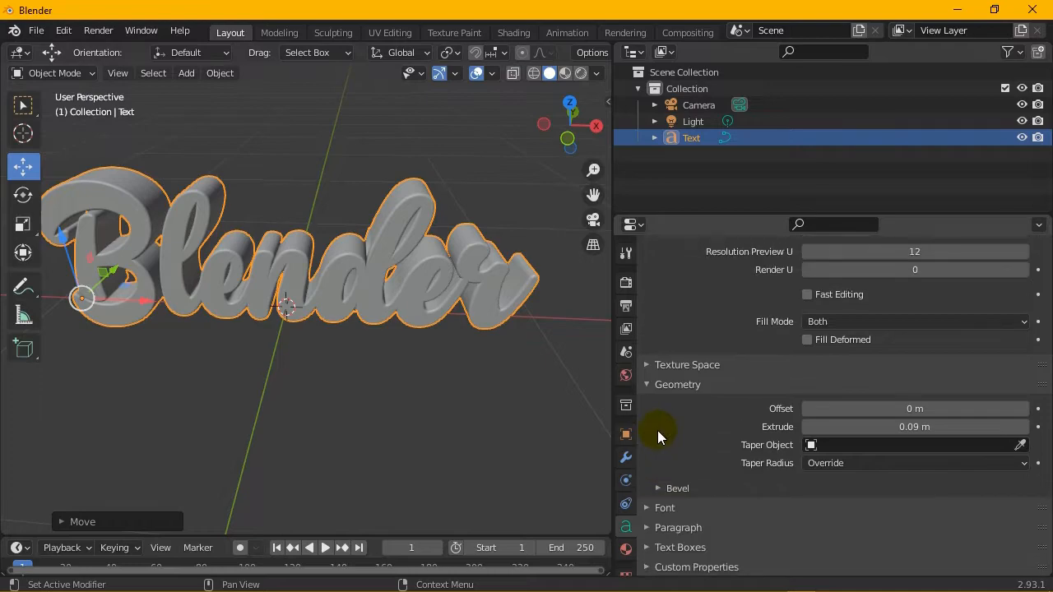
click(650, 383)
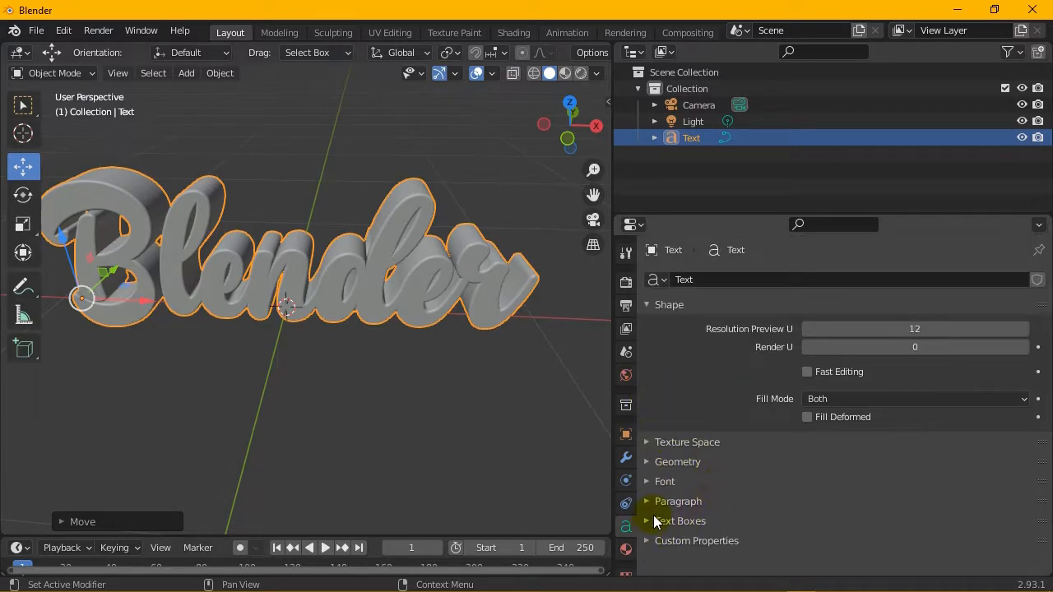
click(648, 503)
scroll(661, 504, down, 3)
scroll(695, 508, down, 1)
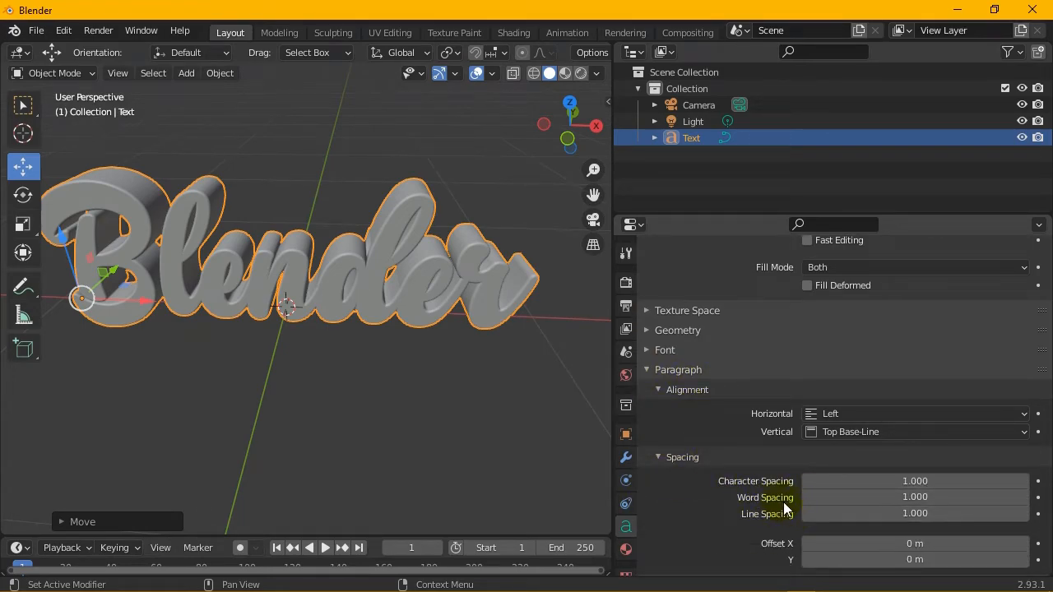
scroll(870, 489, down, 1)
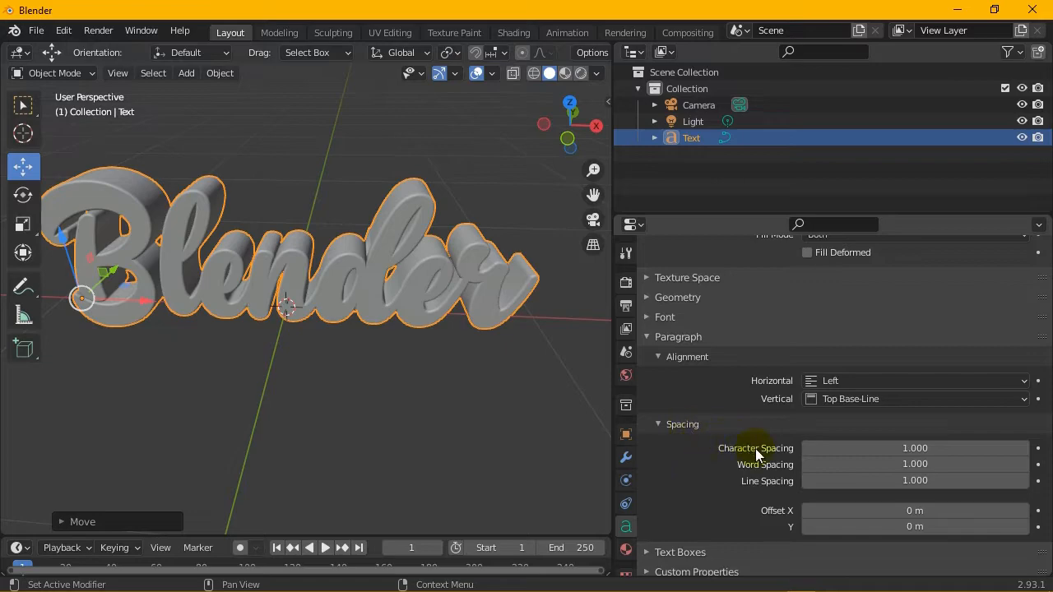
- Try a word spacing of 1.300 on the text and restore it to 1.000
click(1025, 466)
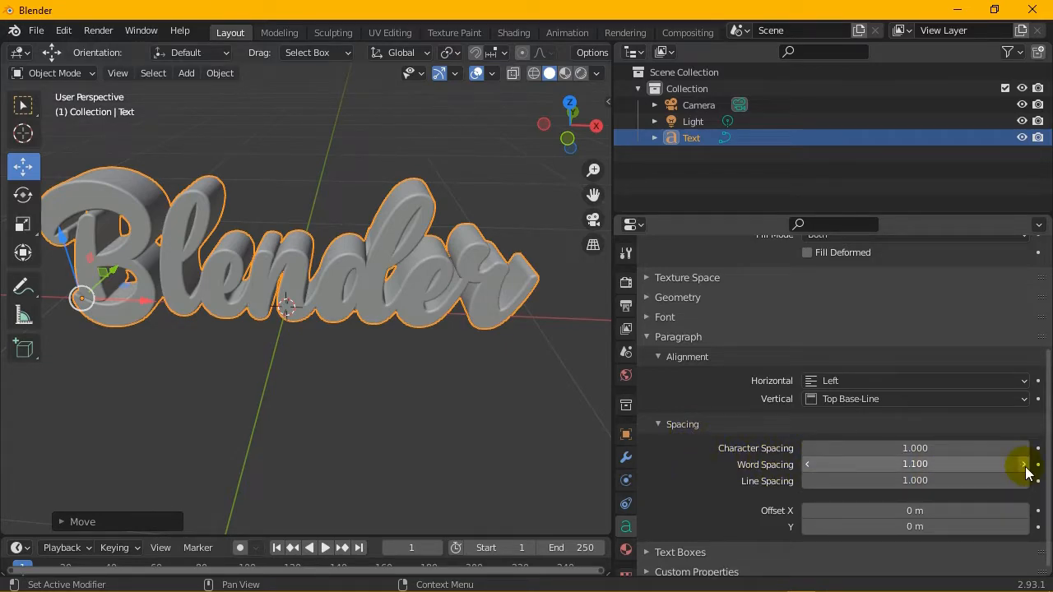
click(1025, 466)
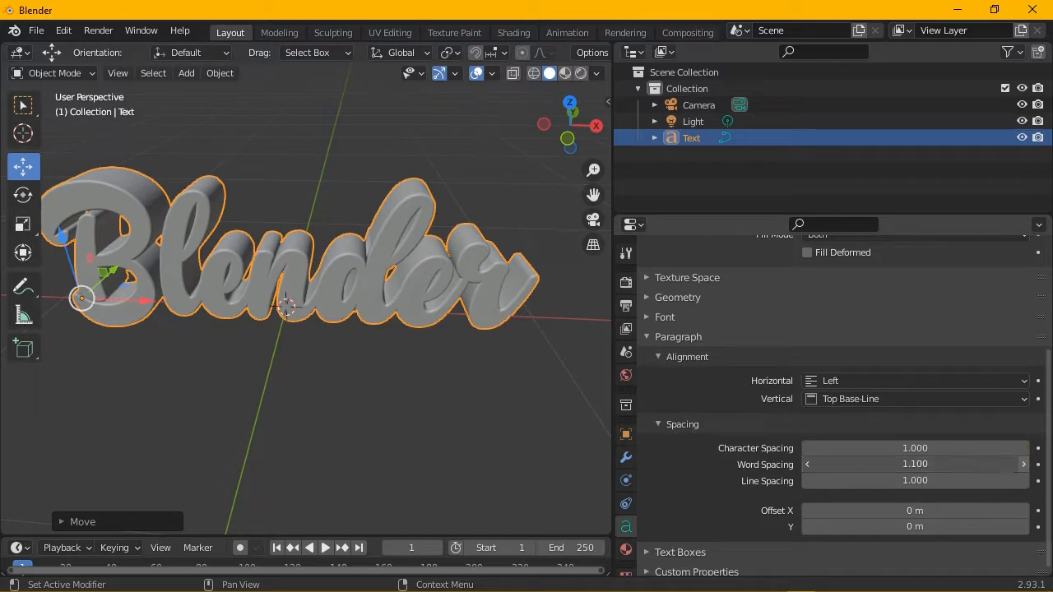
click(1026, 466)
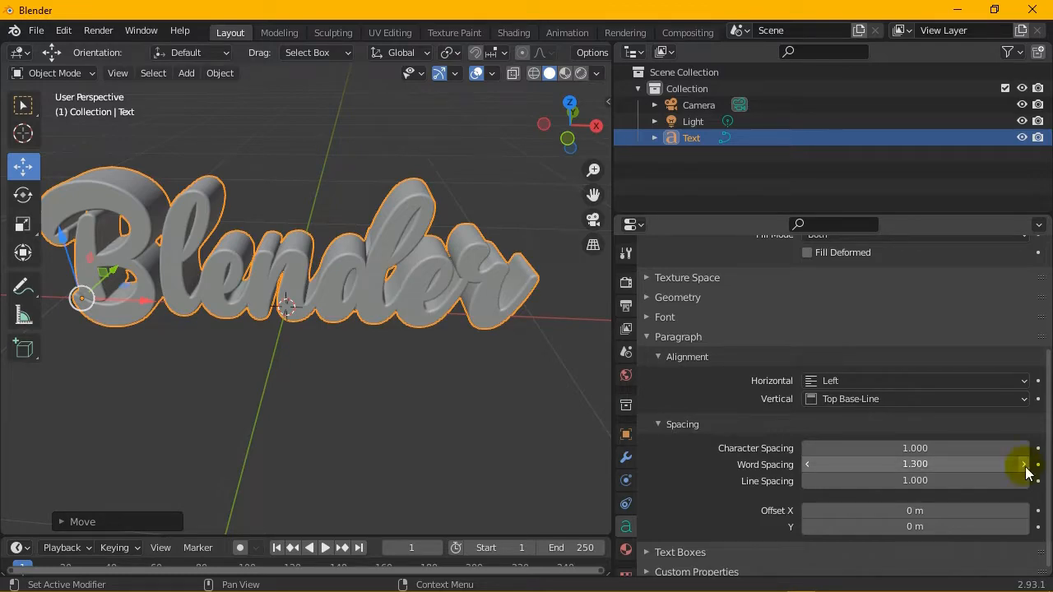
click(806, 466)
click(806, 466)
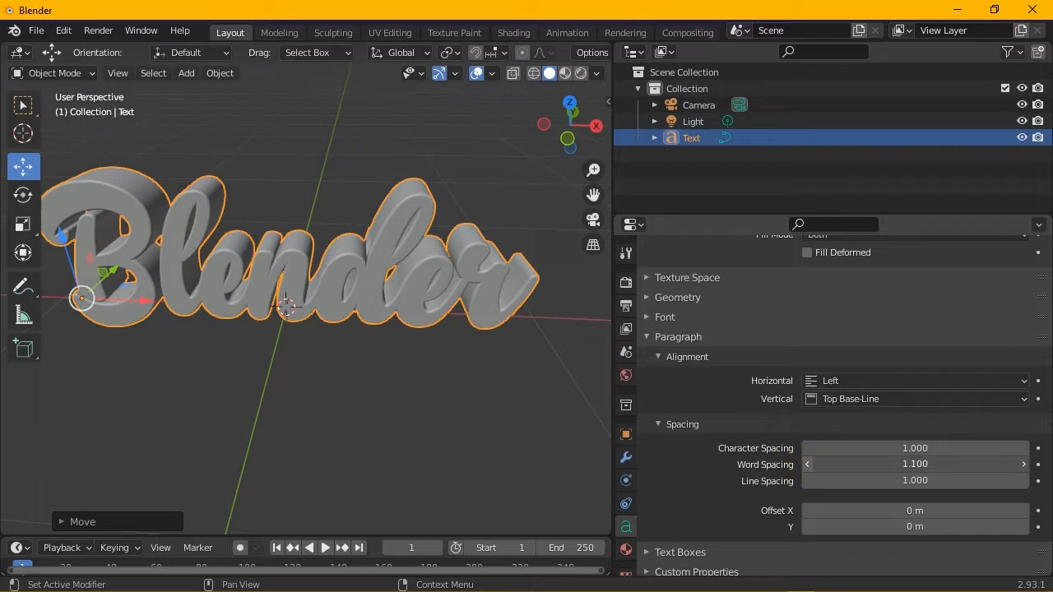
click(806, 466)
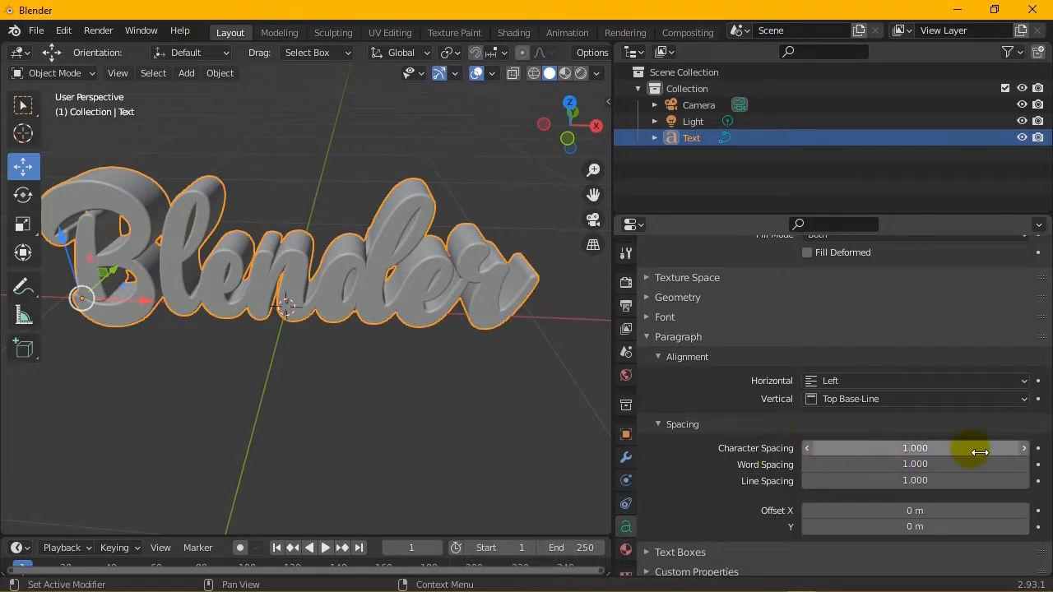
- Try a character spacing of 1.100 on the text and restore it to 1.000
click(1024, 450)
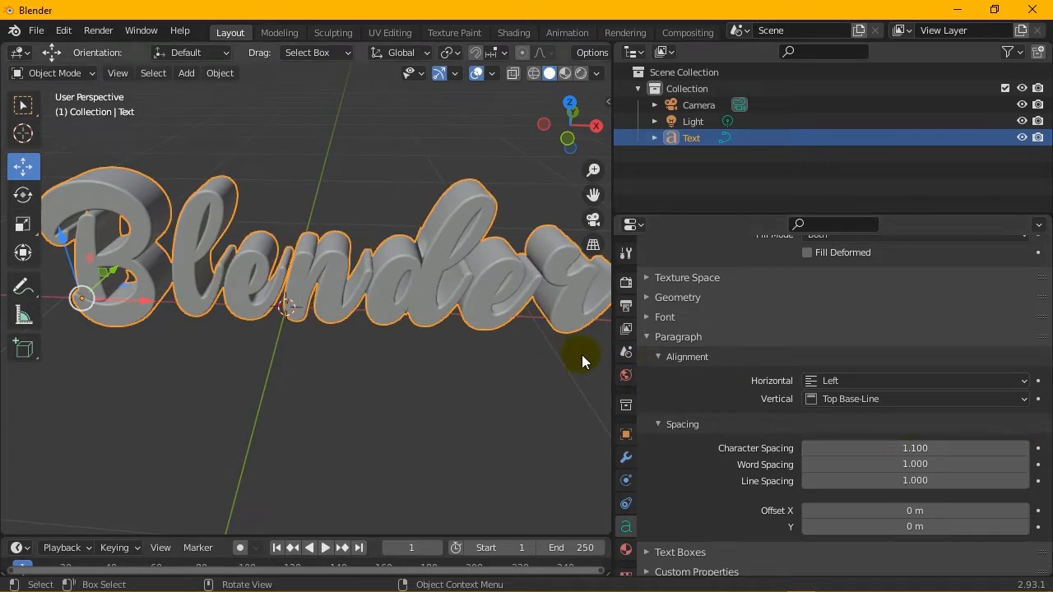
drag(805, 447, 858, 446)
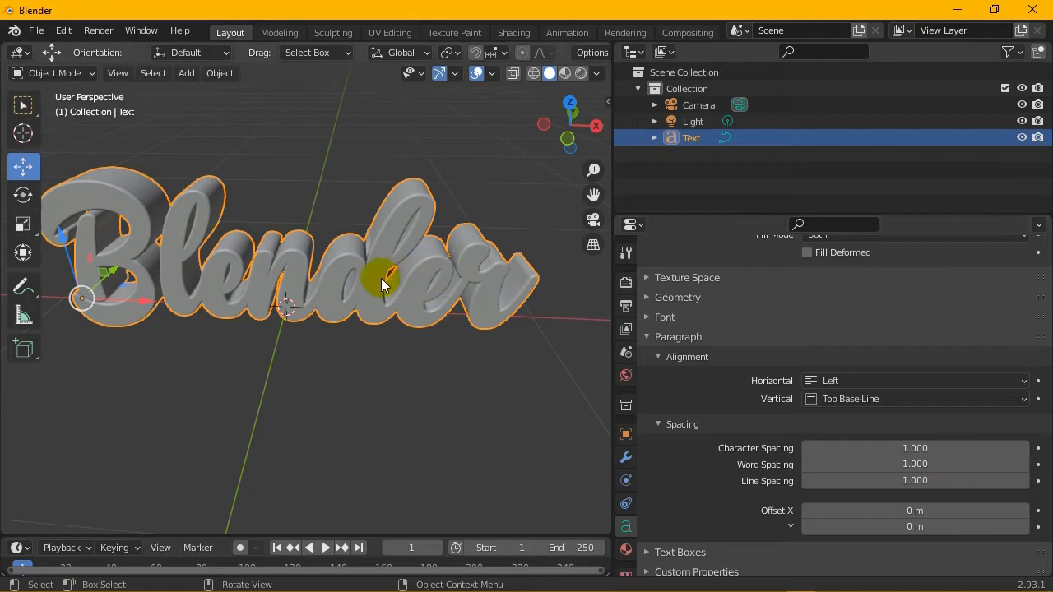
scroll(387, 278, down, 2)
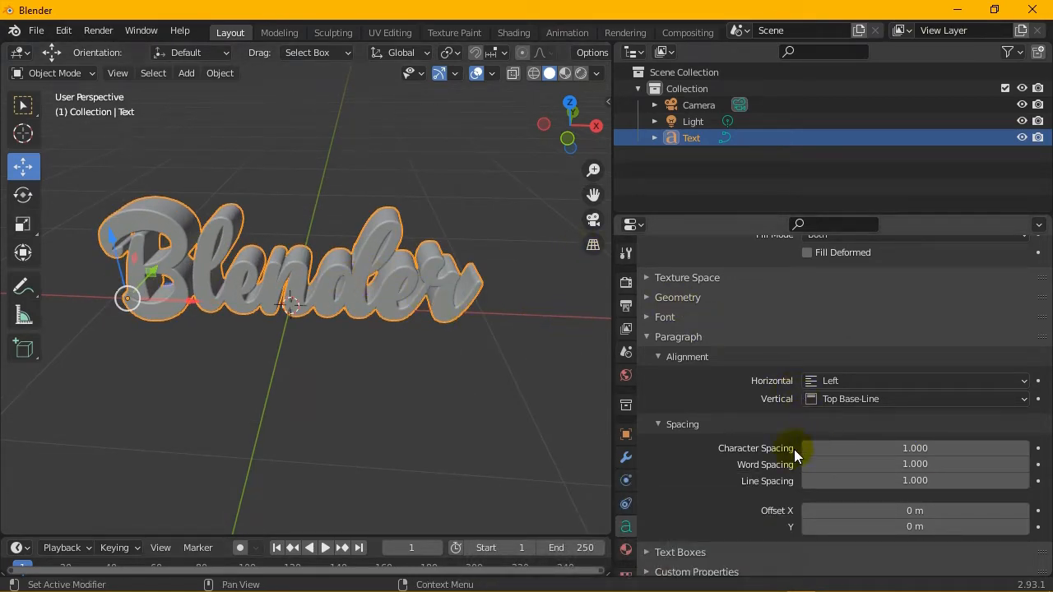
- Add a new material to the text and set its surface shader to Glossy BSDF
click(626, 550)
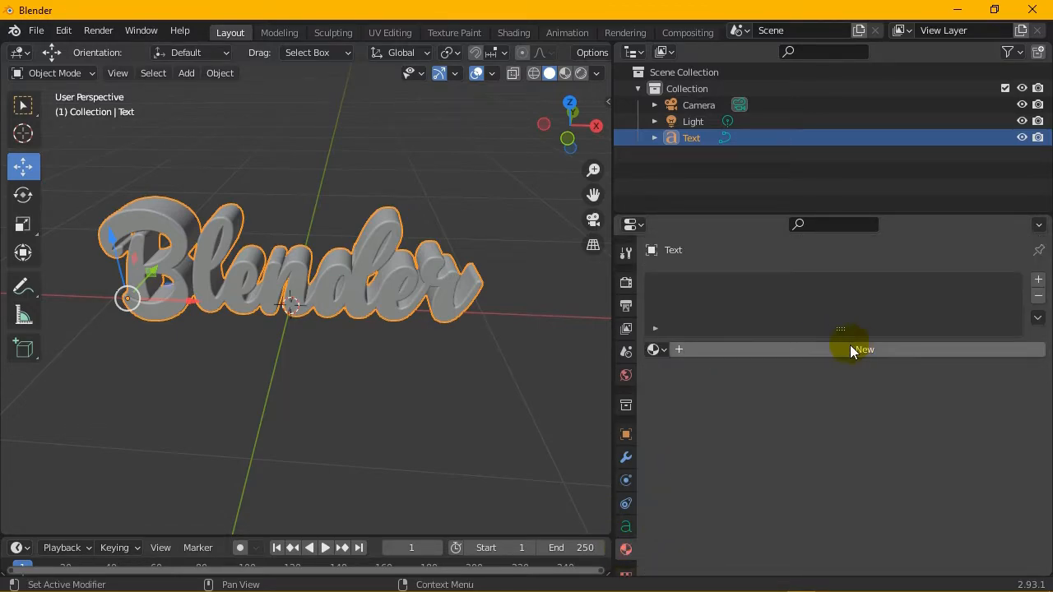
click(803, 349)
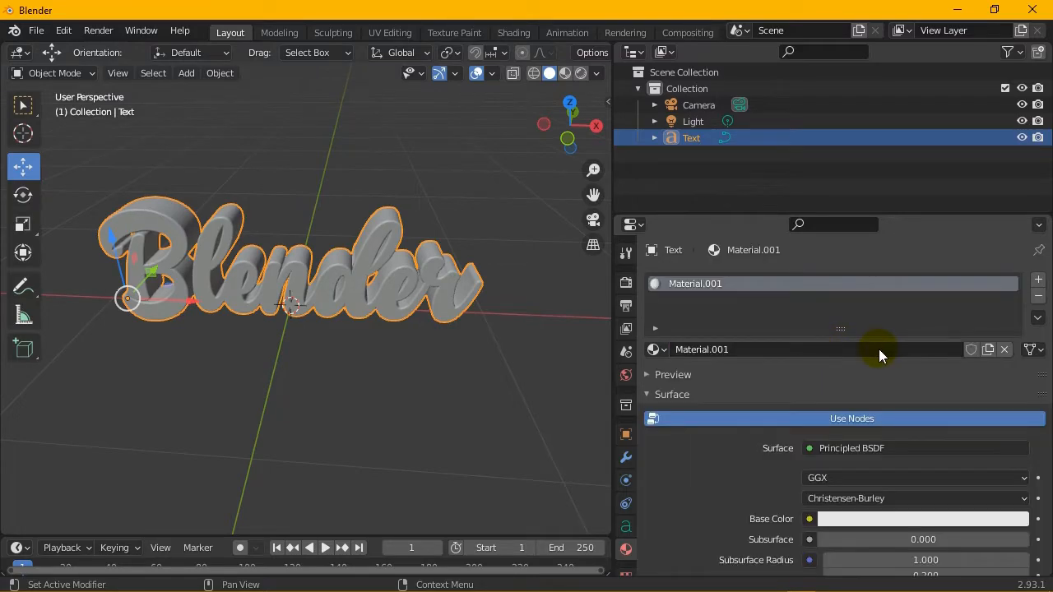
scroll(924, 474, down, 1)
click(884, 416)
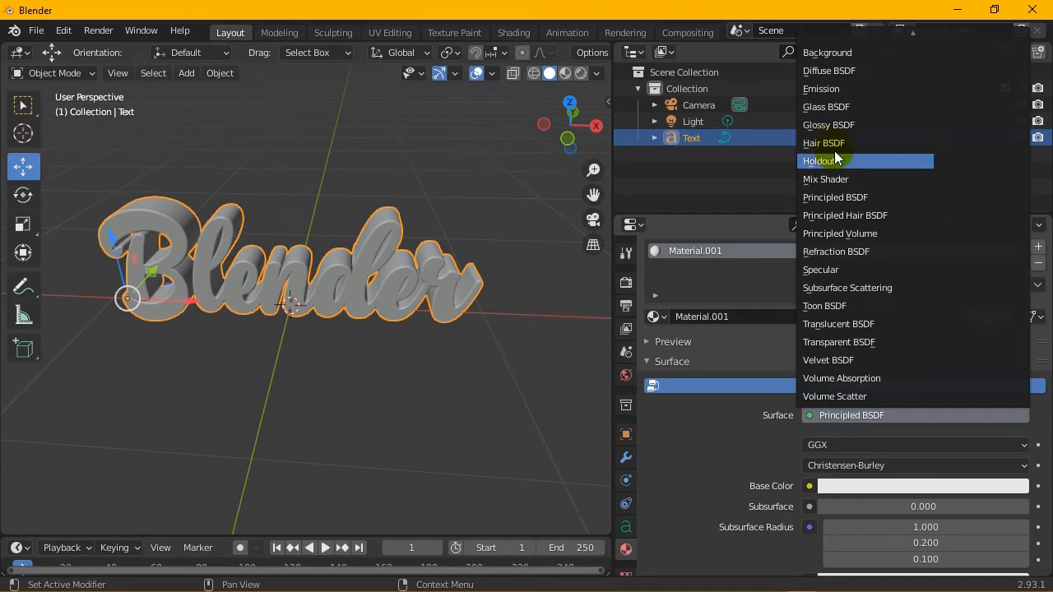
click(868, 124)
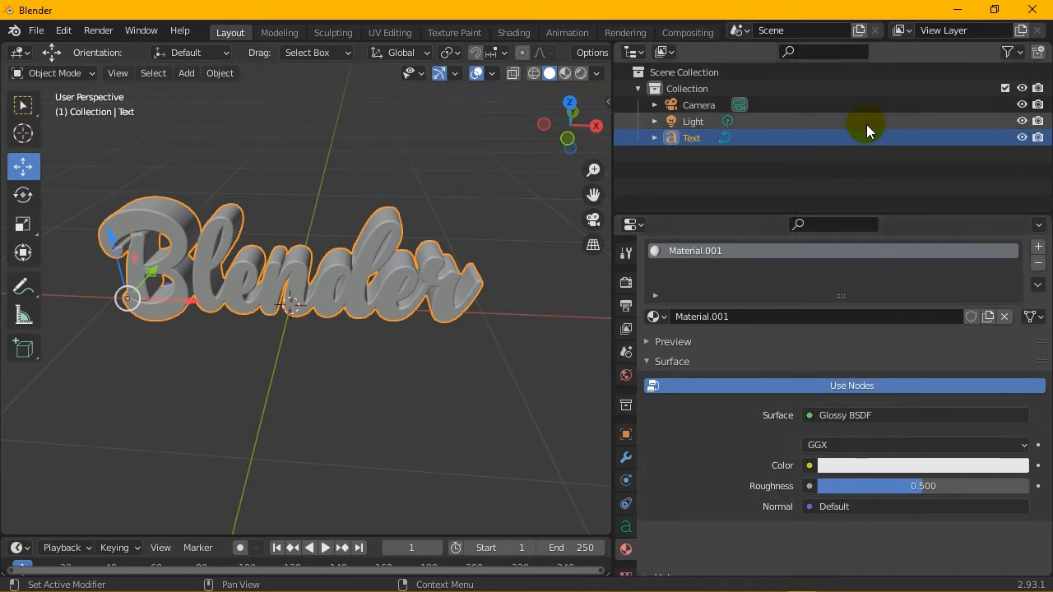
- Set the distribution of the text material's Glossy BSDF shader to Beckmann
click(850, 445)
click(850, 445)
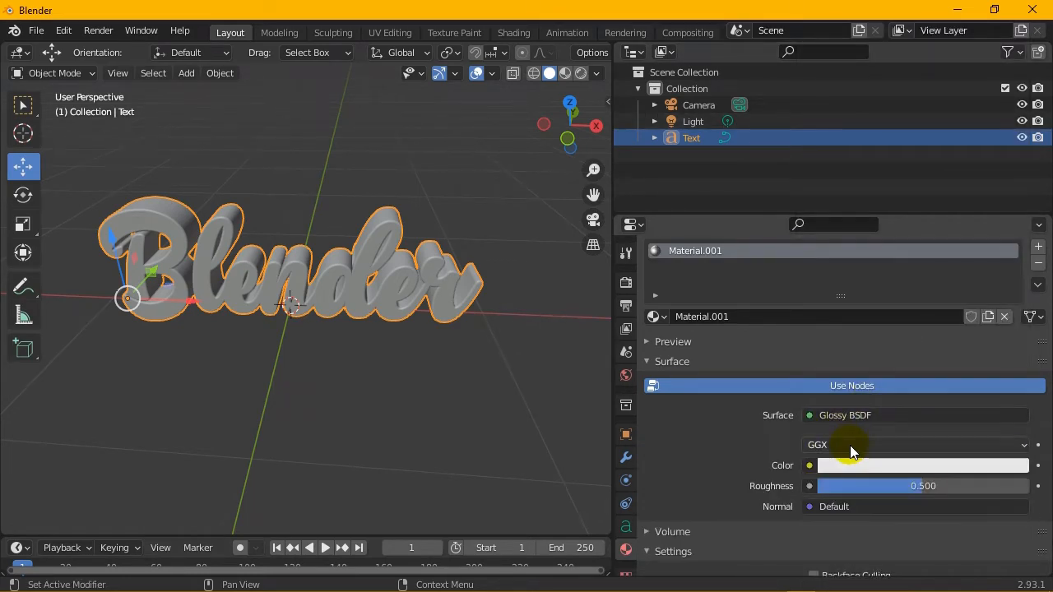
click(868, 415)
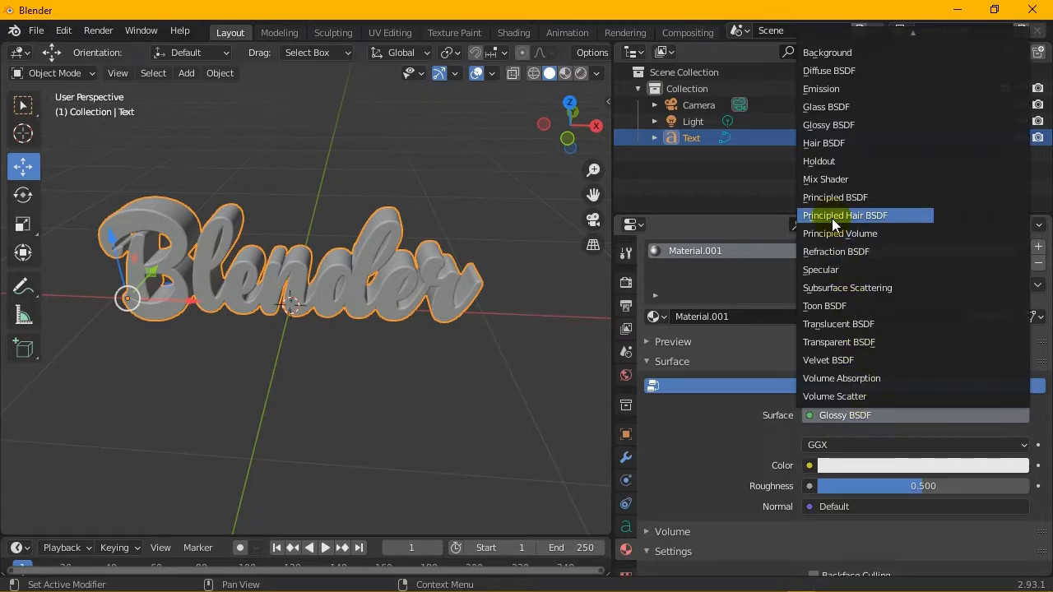
click(830, 124)
click(865, 445)
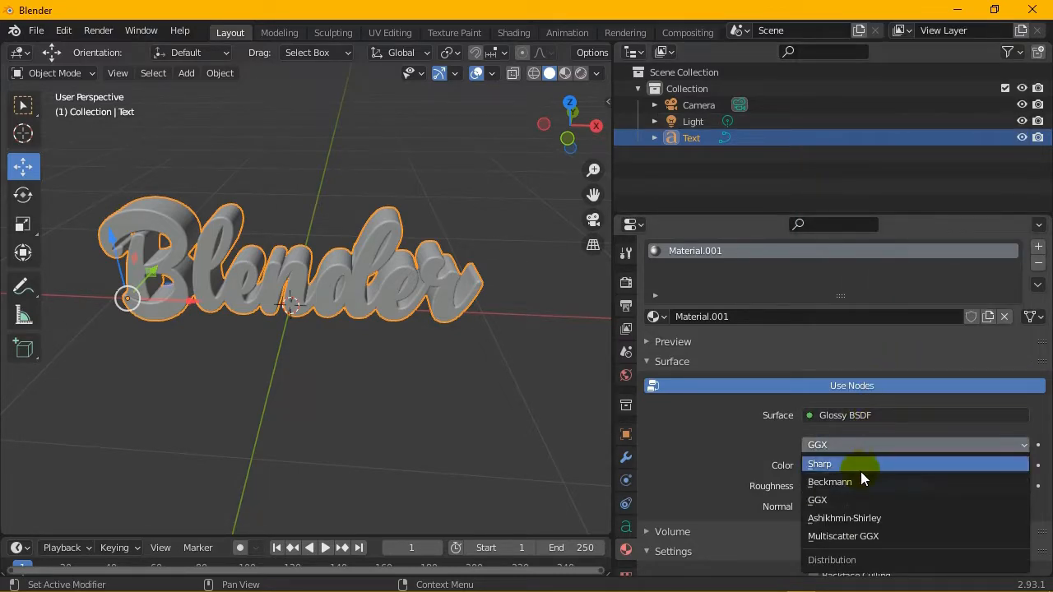
click(841, 482)
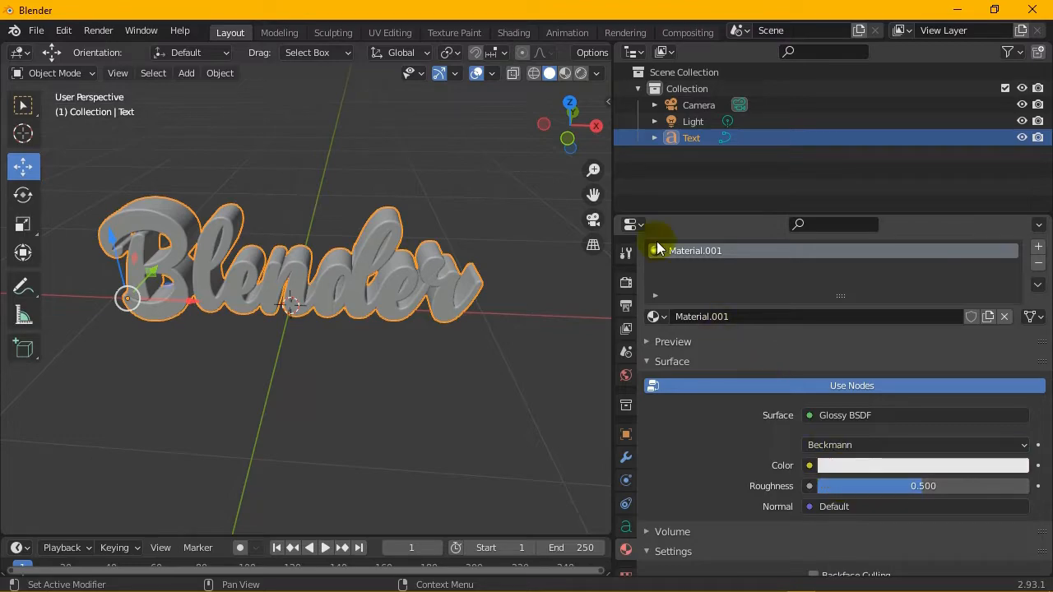
- Switch the viewport to material preview and lower the glossy material's roughness to 0.070
click(565, 72)
scroll(251, 223, up, 1)
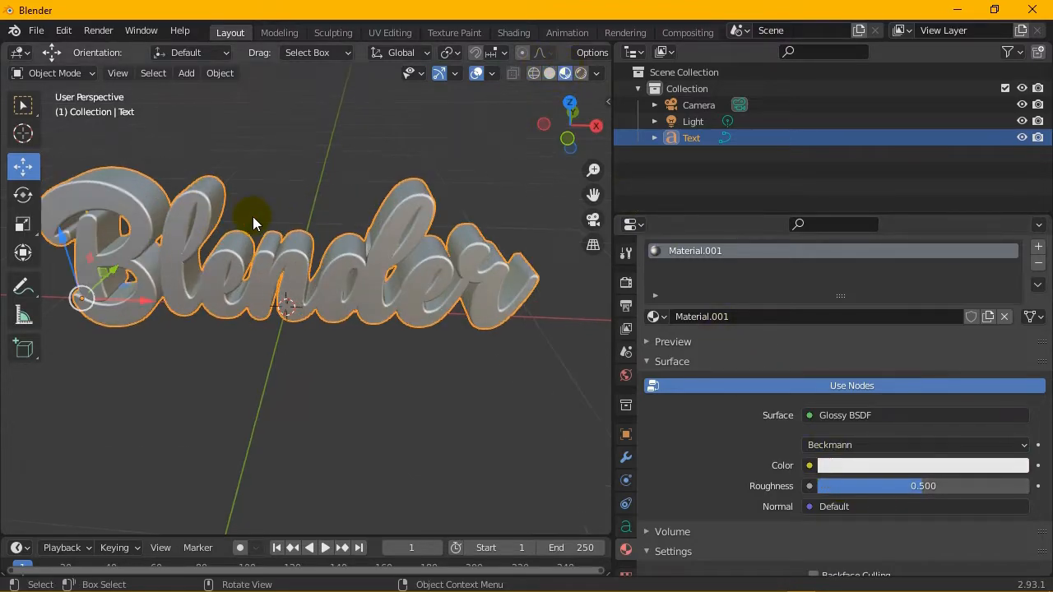
drag(925, 485, 833, 485)
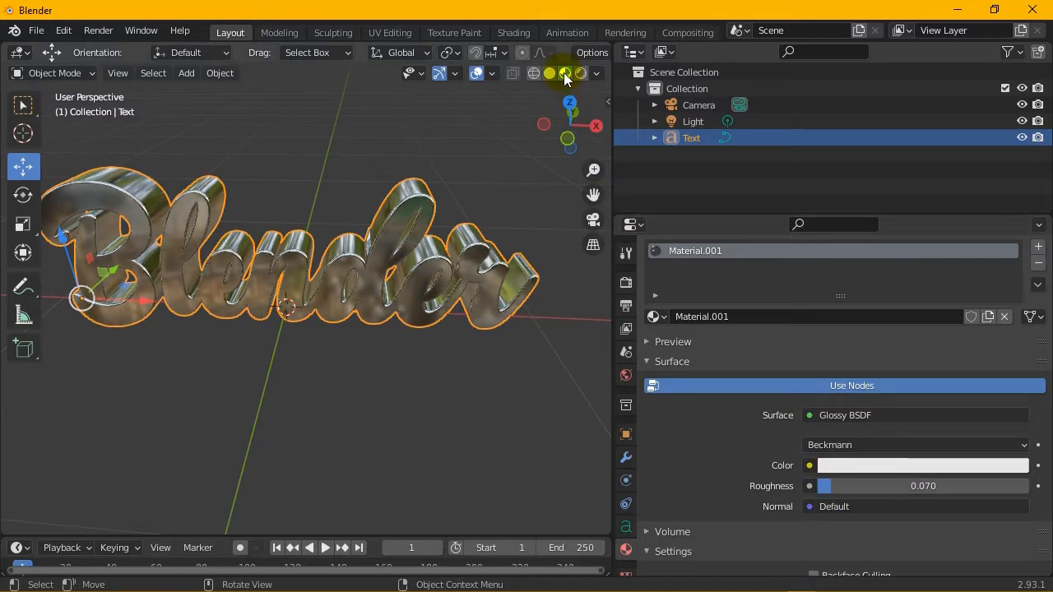
- Give the glossy material a golden orange colour with hue 0.074 and saturation 1.000
click(894, 467)
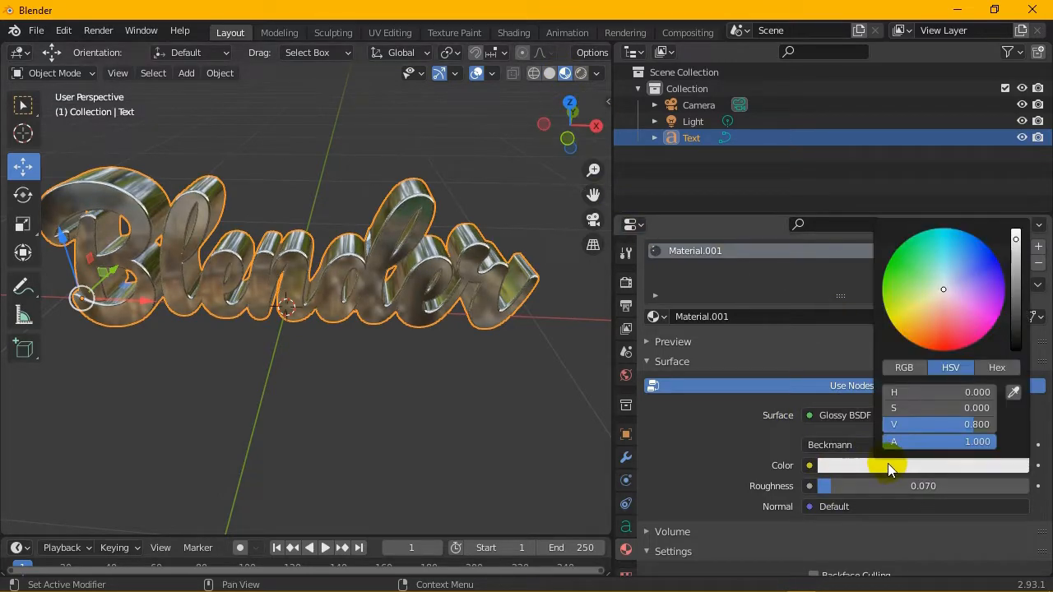
click(899, 331)
drag(898, 332, 903, 336)
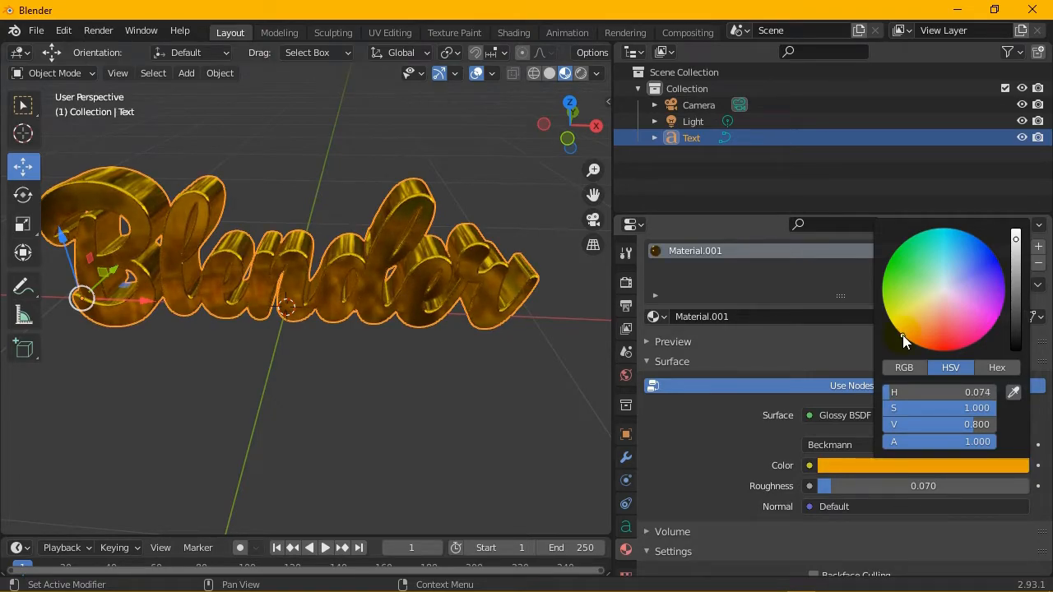
- Adjust the golden material's roughness to 0.085
drag(1001, 486, 1007, 492)
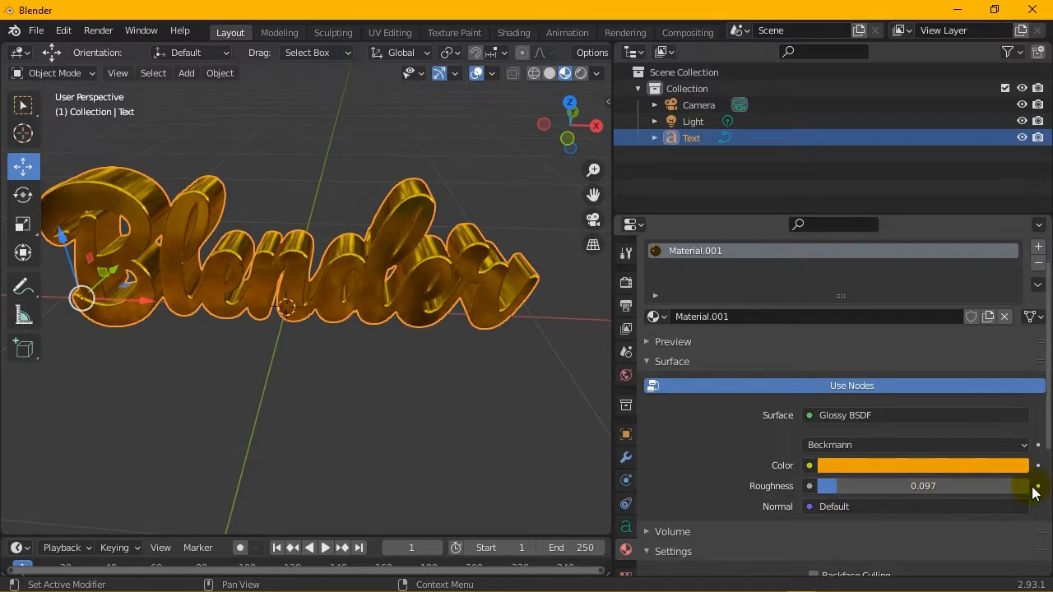
click(1018, 492)
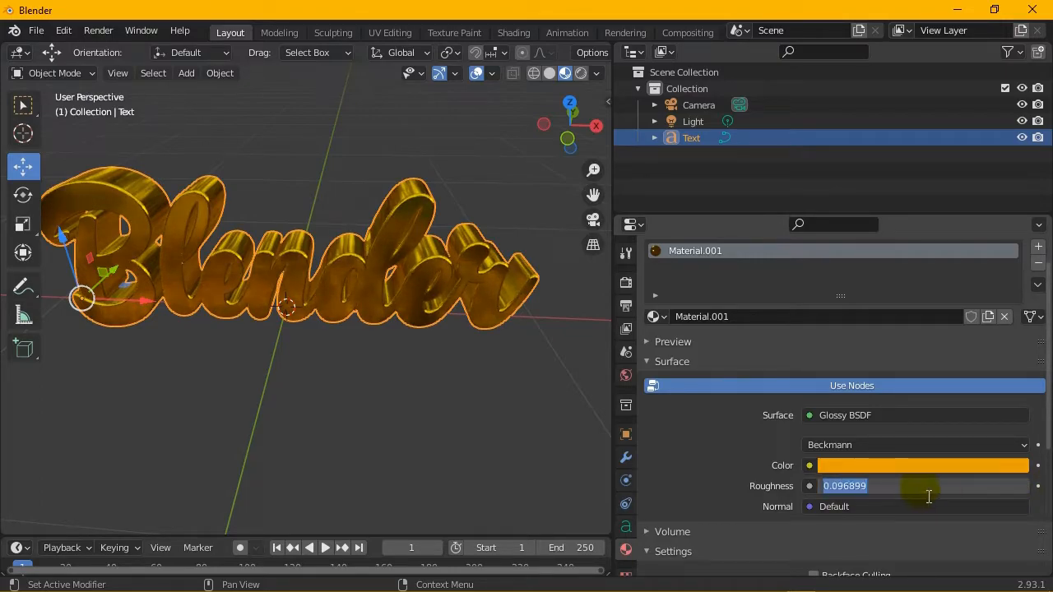
click(921, 535)
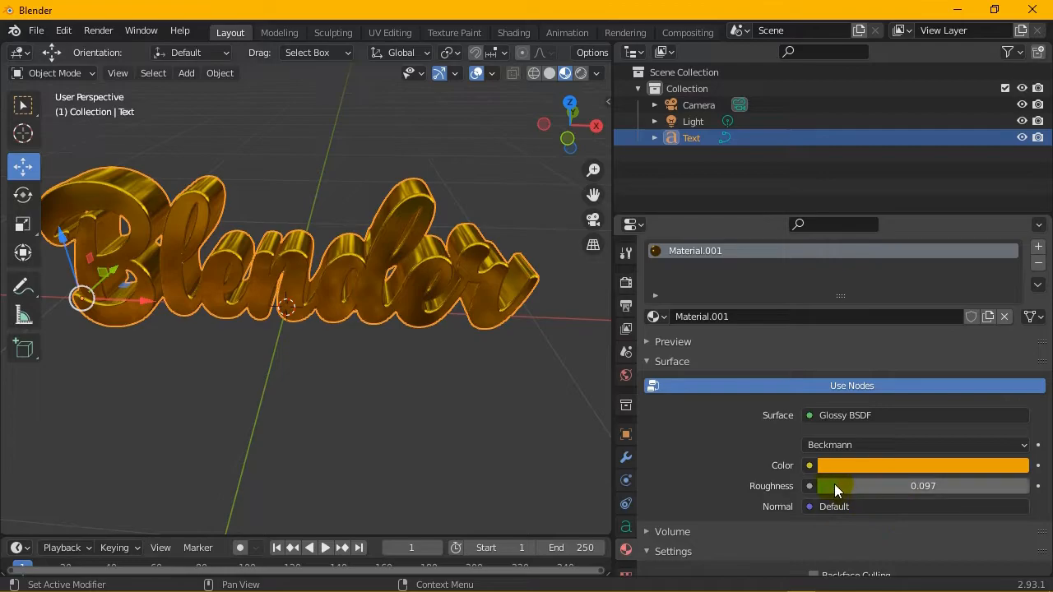
mouse_move(842, 486)
mouse_down()
mouse_move(879, 487)
mouse_move(826, 486)
mouse_move(836, 484)
mouse_up()
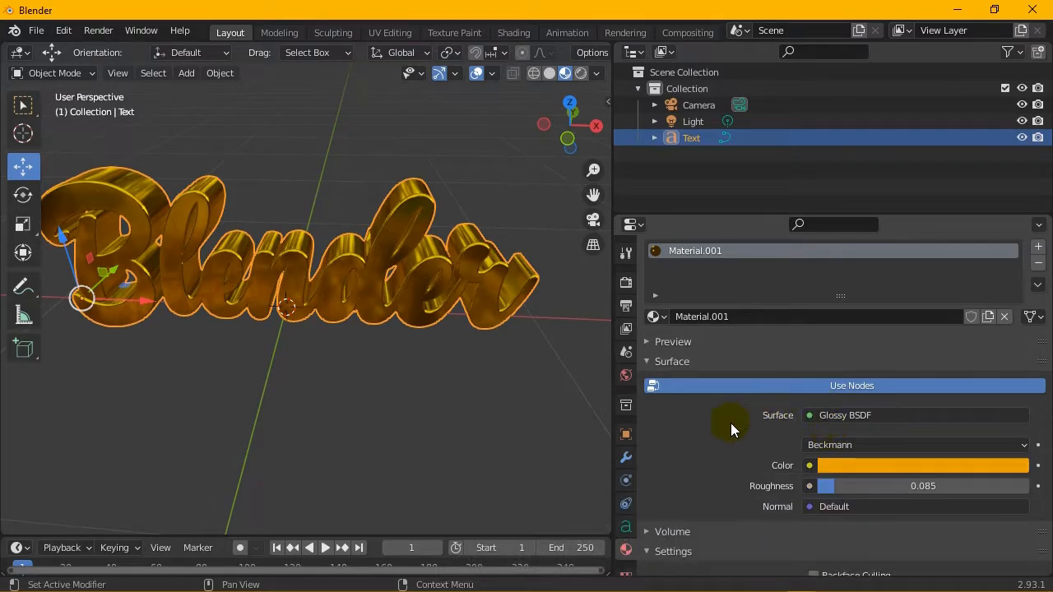
- Assign an Environment Texture to the colour of the world background
click(627, 377)
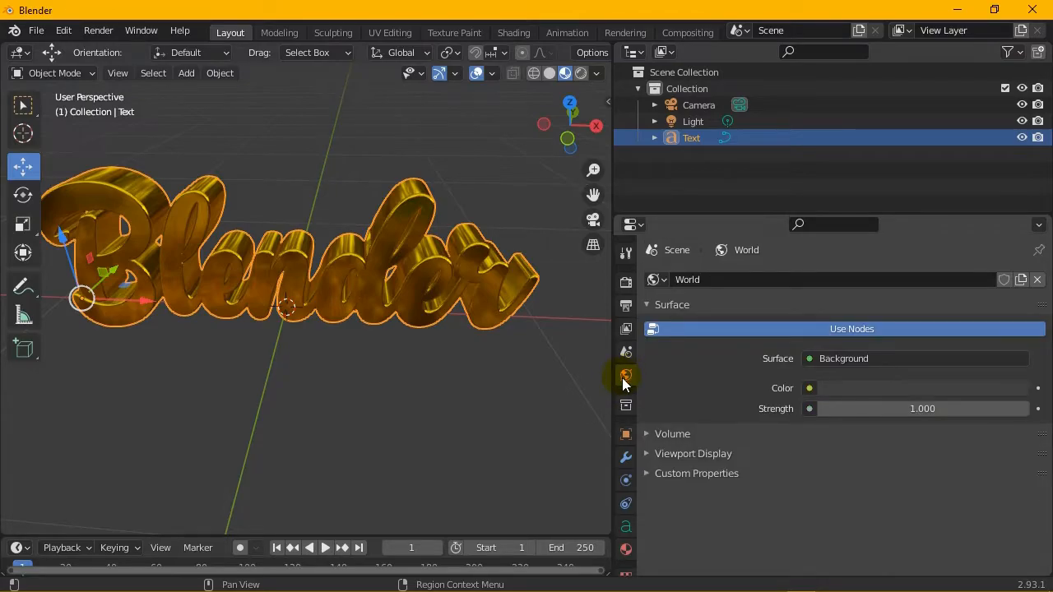
click(810, 389)
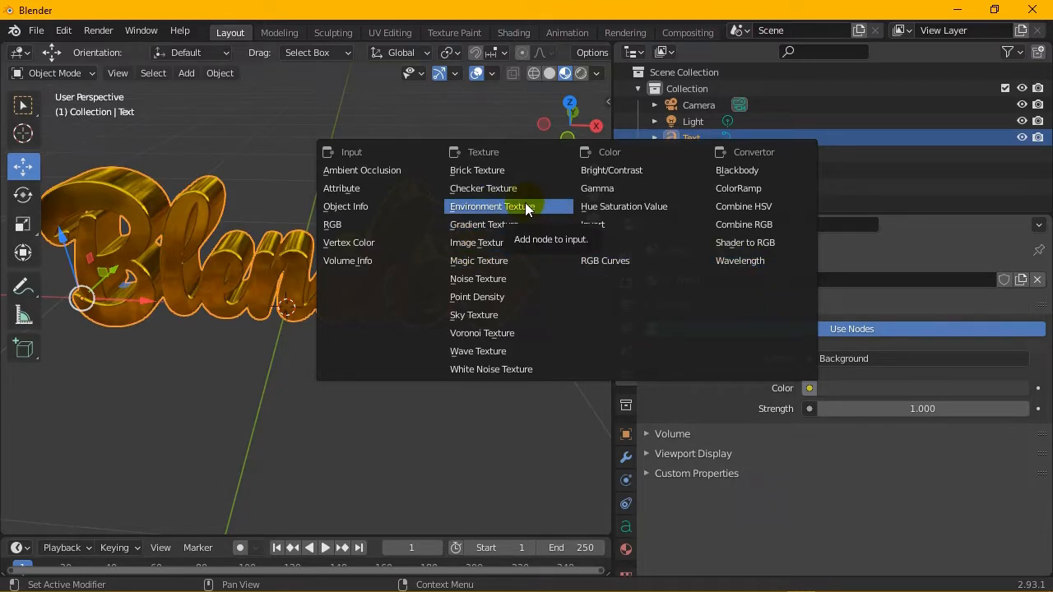
click(491, 206)
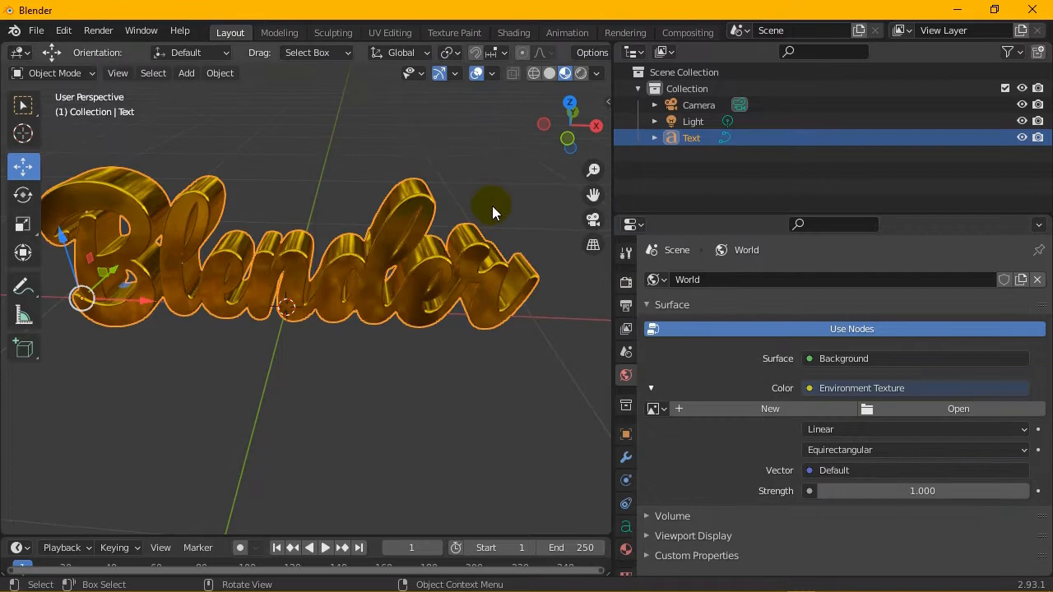
- Load the Casa Probe.hdr image from the A BEST HDRI folder into the world's environment texture
click(875, 411)
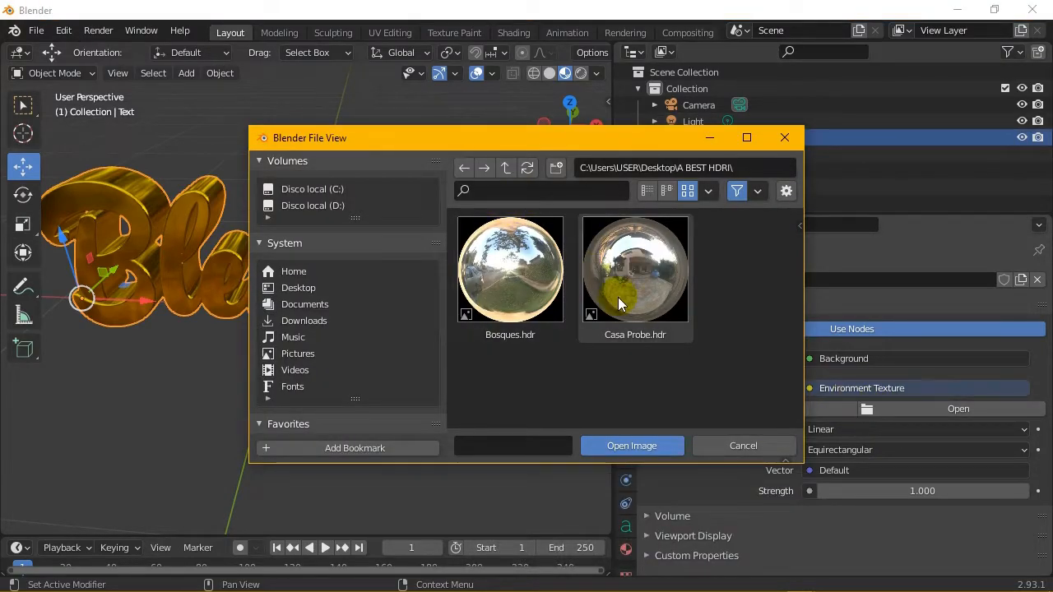
drag(647, 147, 479, 113)
click(516, 284)
click(494, 418)
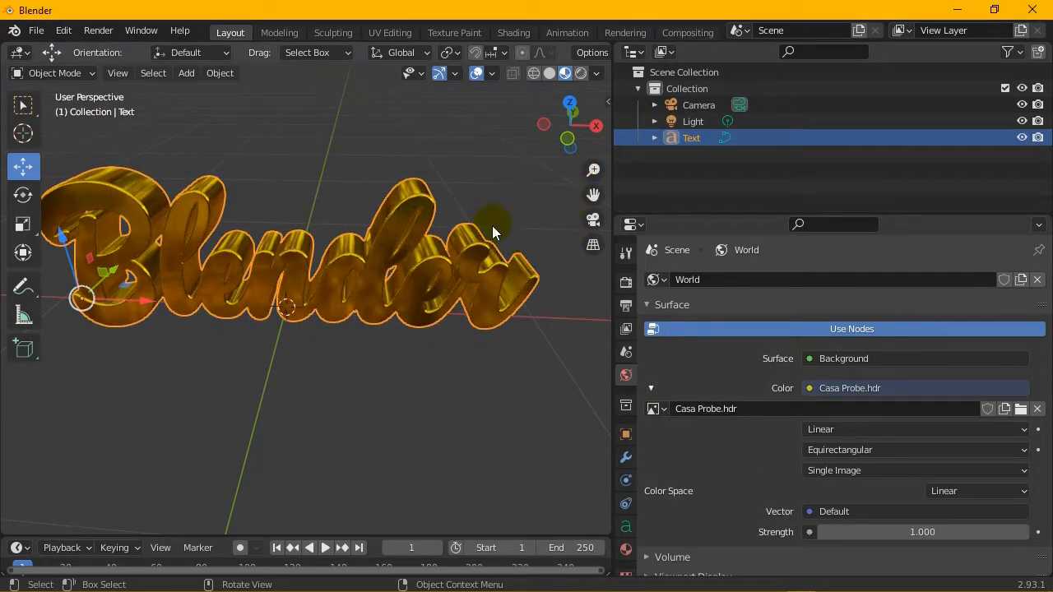
scroll(472, 247, down, 2)
scroll(474, 264, up, 2)
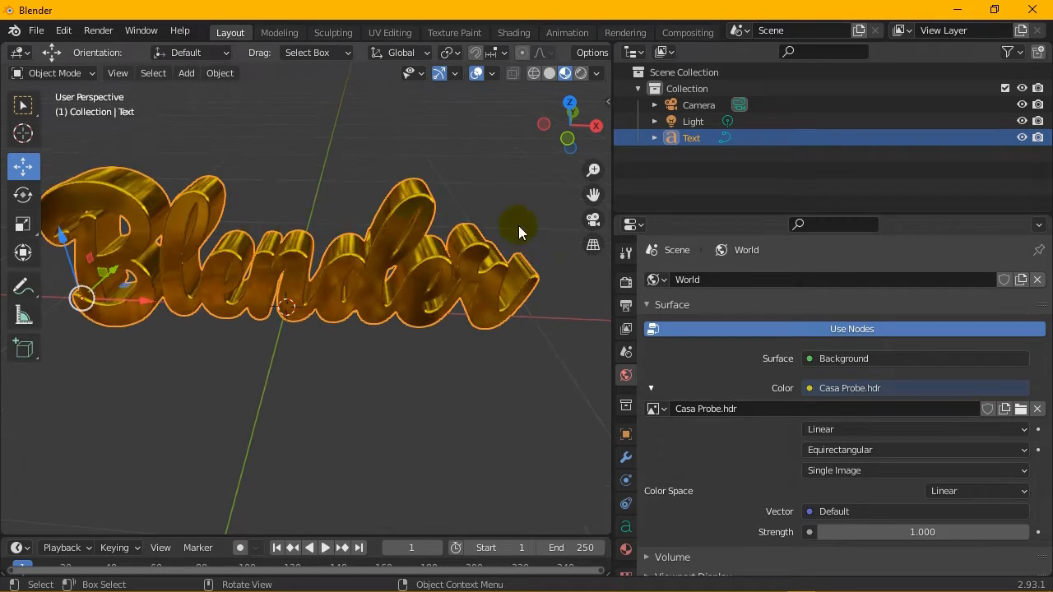
- Switch the viewport to rendered shading and frame the whole golden text against the environment background
click(550, 73)
click(580, 73)
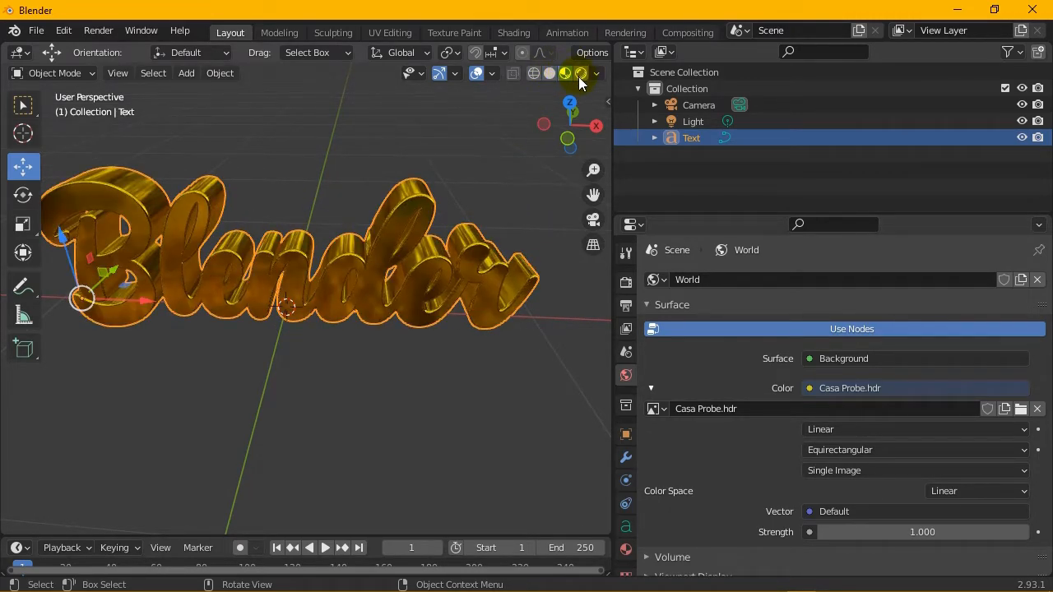
click(580, 78)
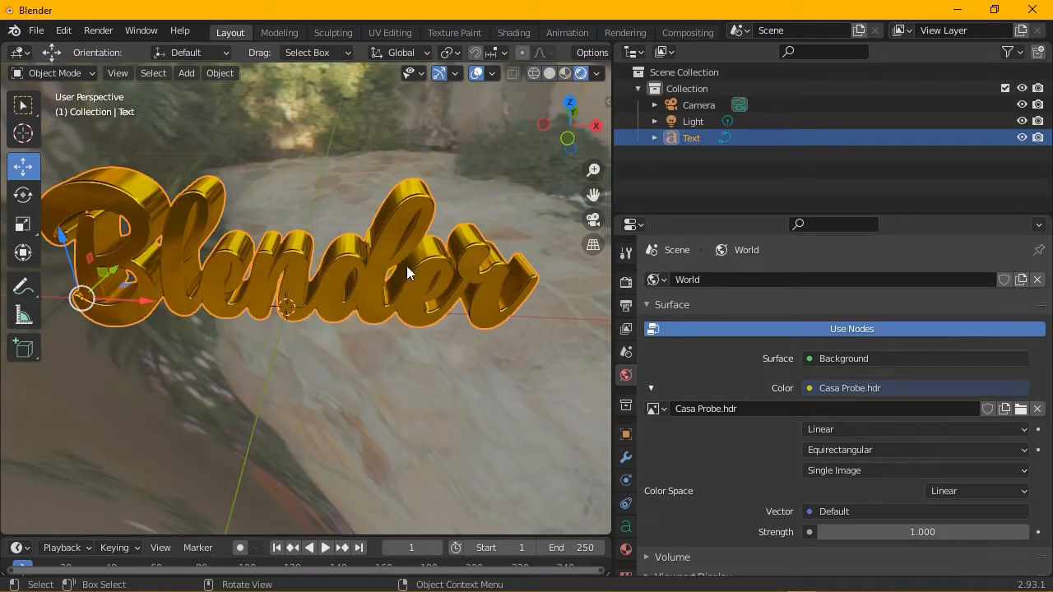
scroll(404, 263, down, 3)
click(566, 73)
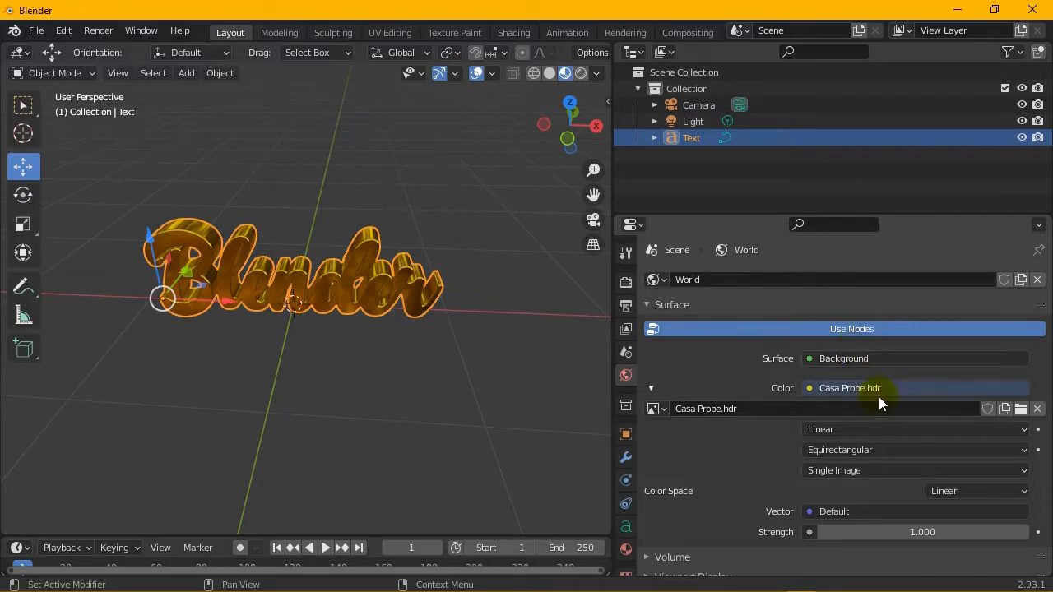
click(581, 74)
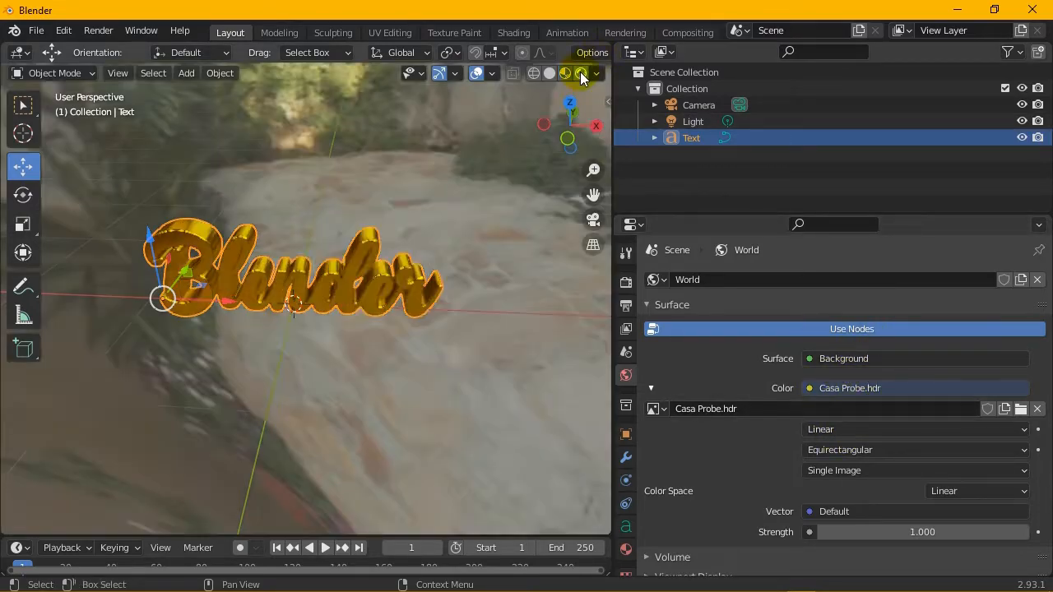
scroll(298, 242, up, 2)
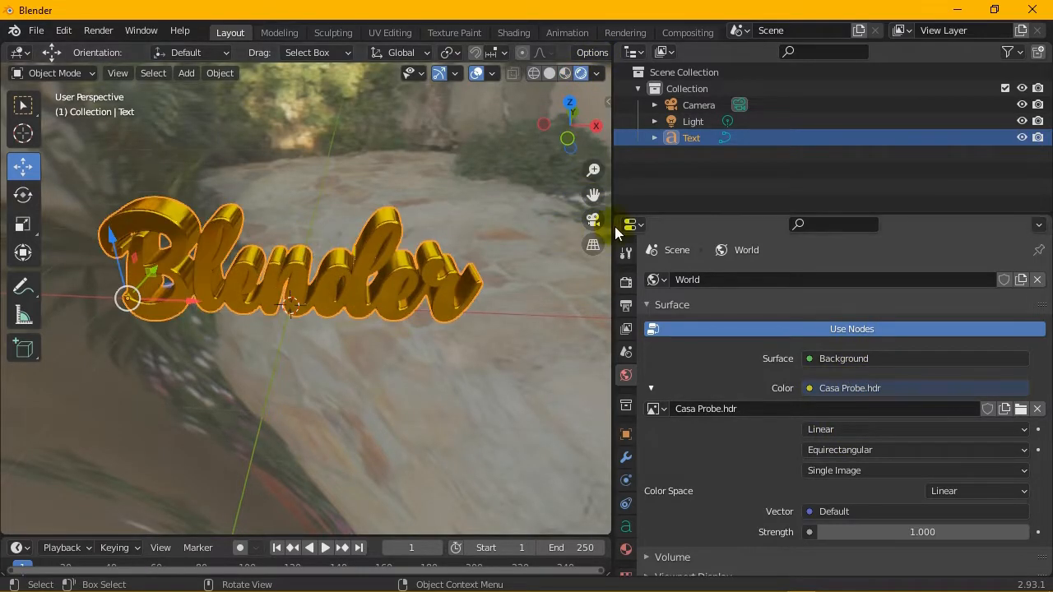
drag(598, 198, 613, 223)
drag(599, 126, 591, 149)
scroll(293, 208, up, 2)
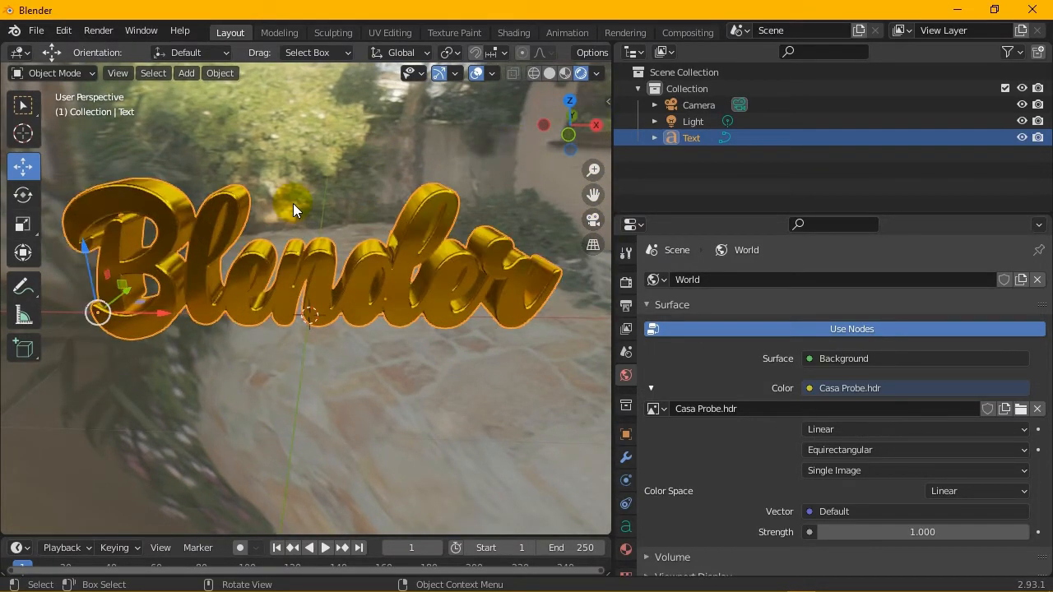
drag(592, 192, 592, 218)
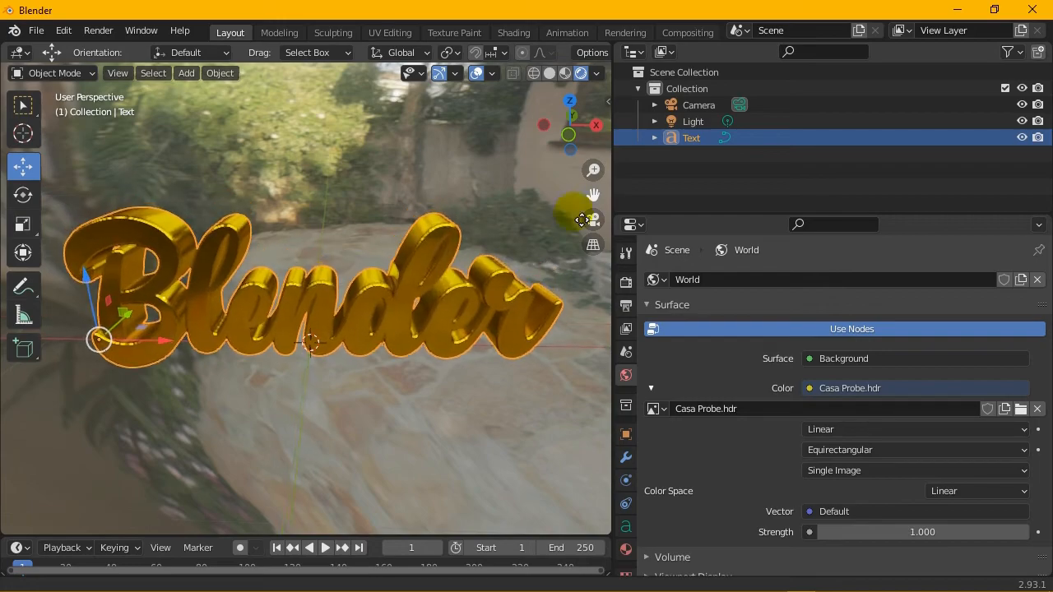
- Change the scene's render engine to Cycles
key(ctrl+F9)
key(ctrl+F9)
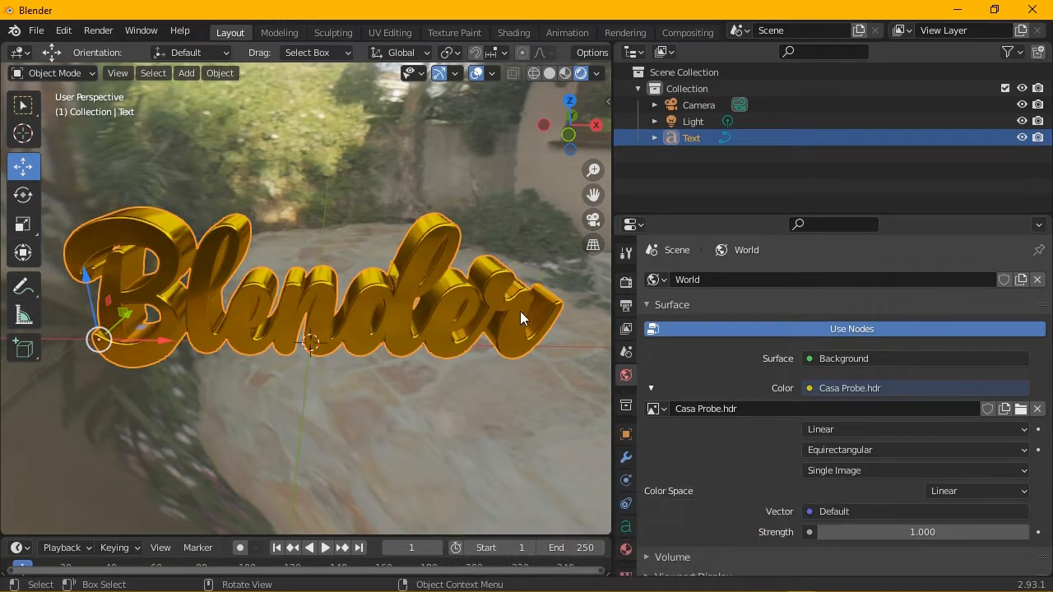
click(626, 285)
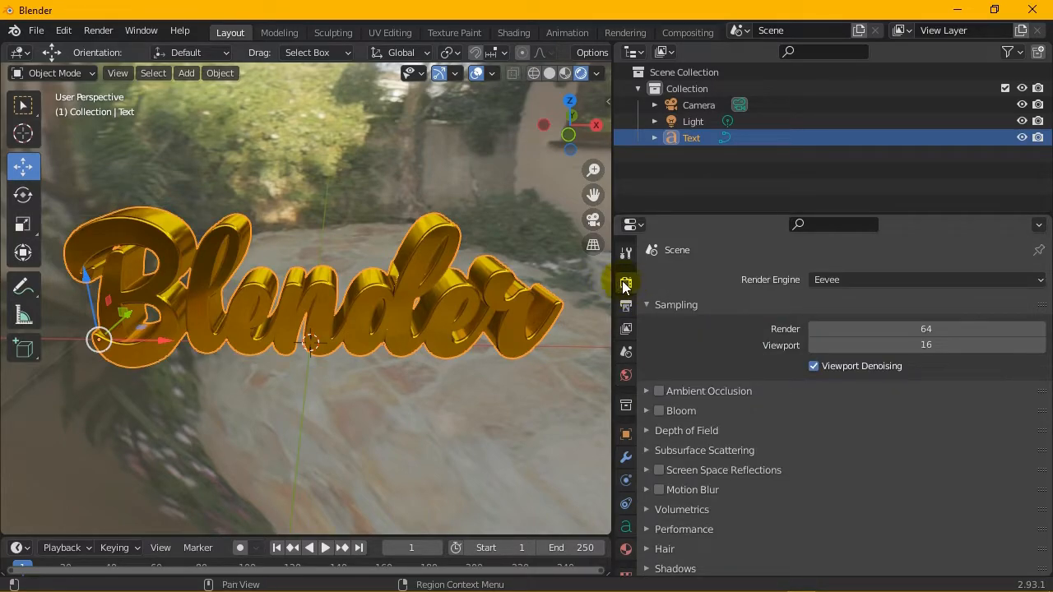
click(871, 280)
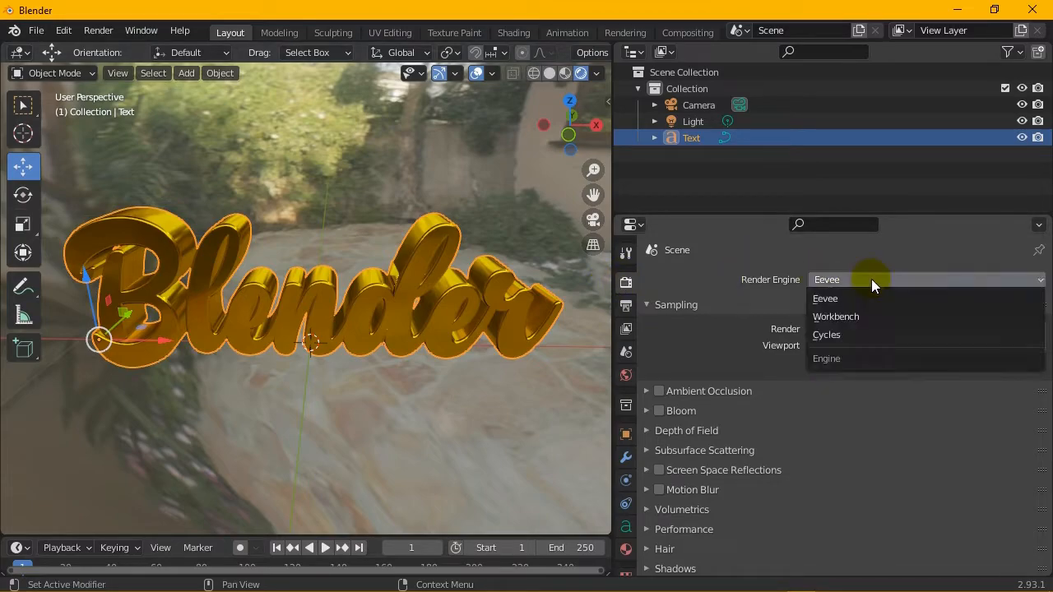
click(880, 336)
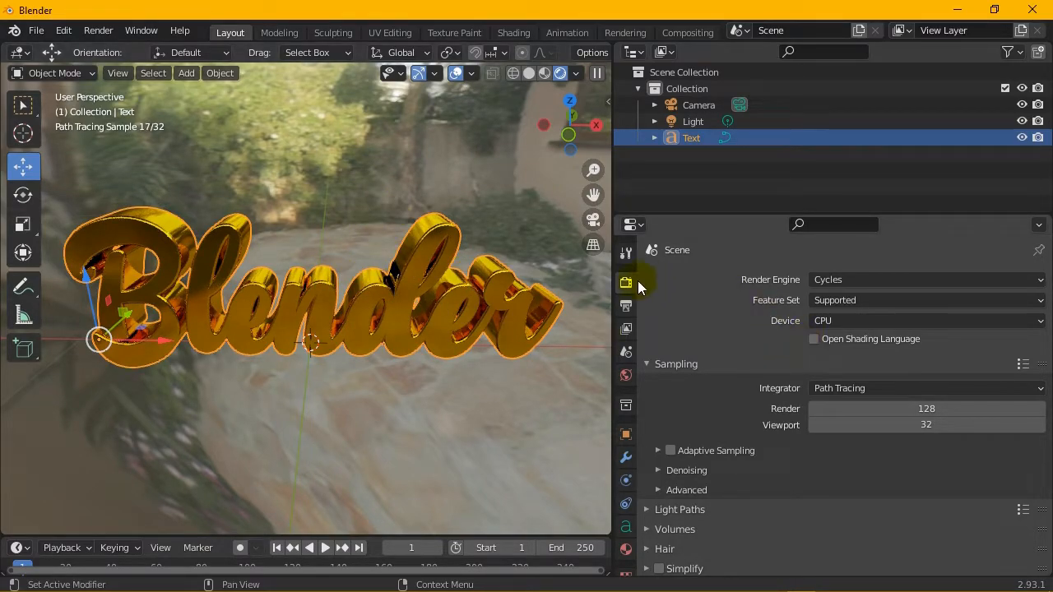
- Enable a transparent film background in the Cycles render settings
scroll(922, 427, down, 1)
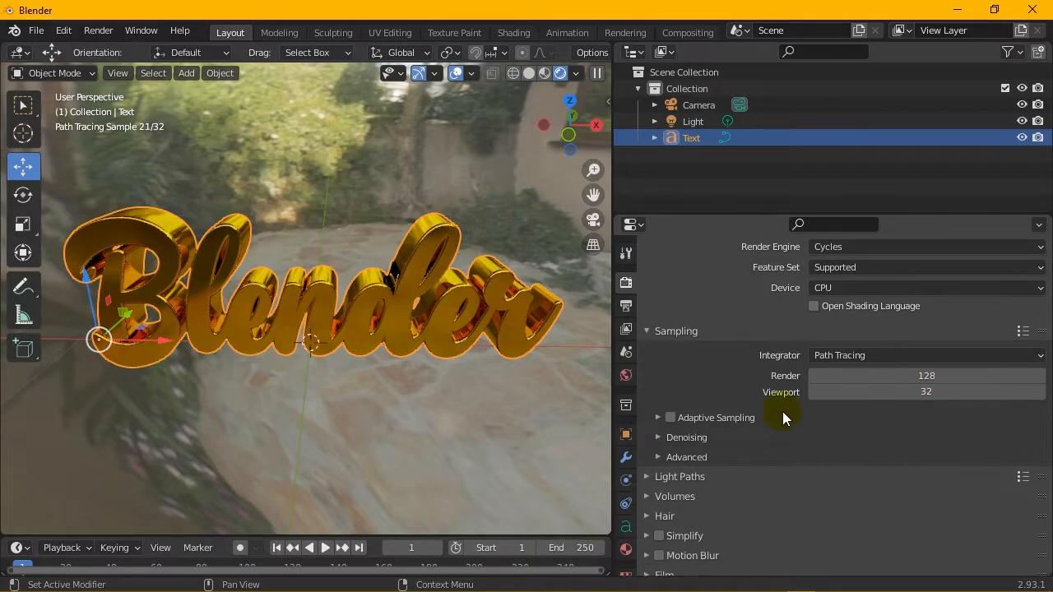
scroll(690, 429, down, 1)
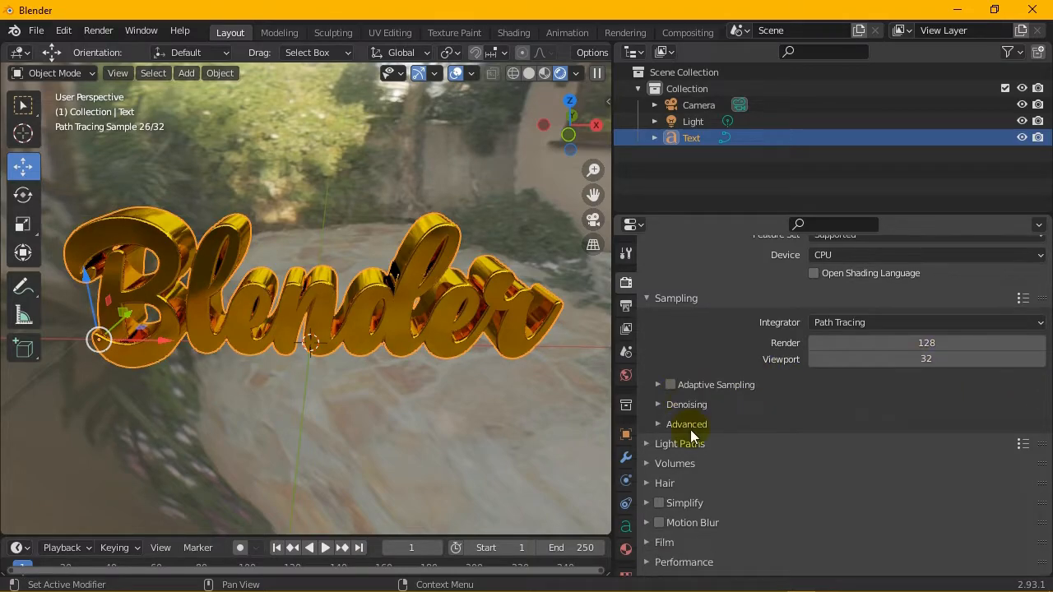
scroll(690, 430, down, 1)
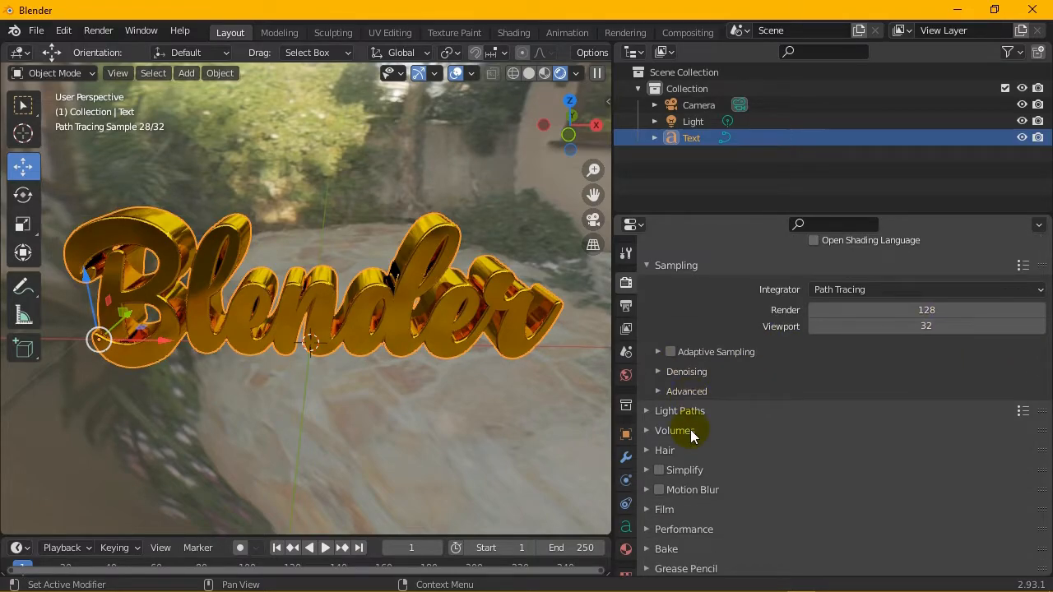
click(663, 509)
scroll(663, 506, down, 2)
scroll(754, 497, down, 2)
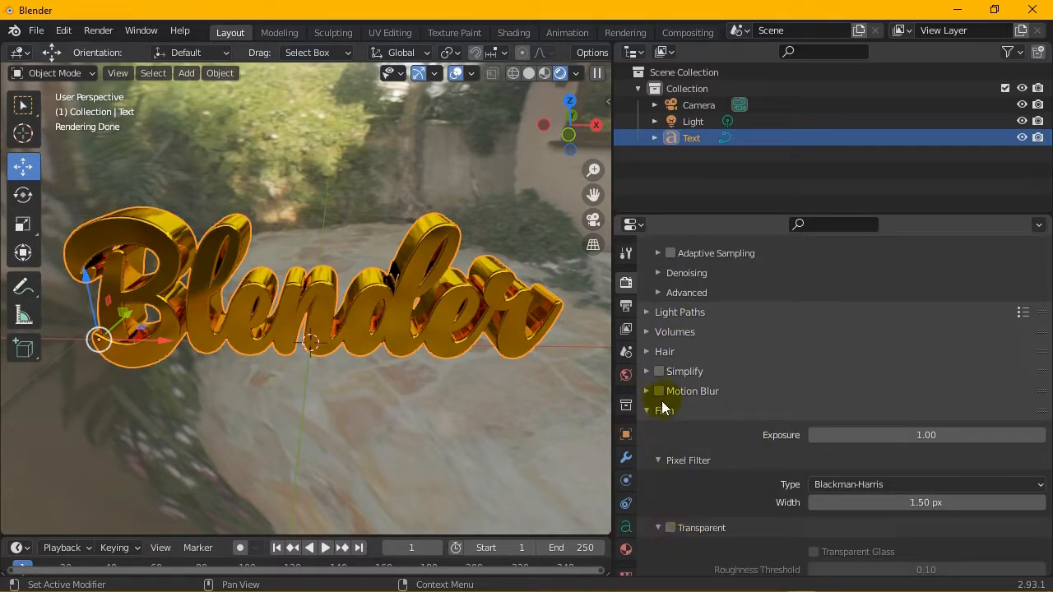
click(671, 528)
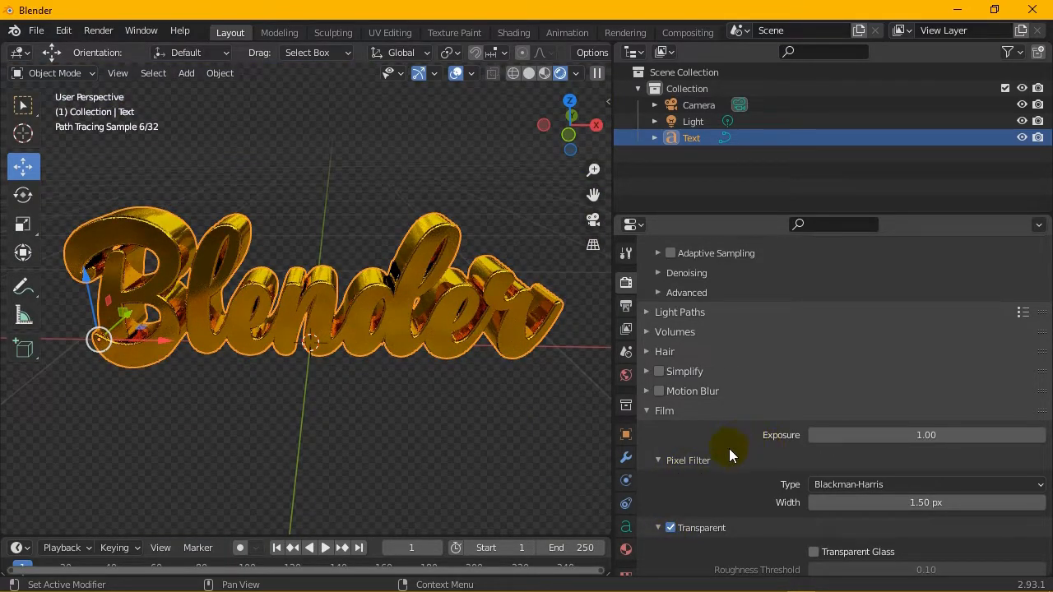
- Set the PNG output's compression to 100% and its color depth to 16
click(626, 308)
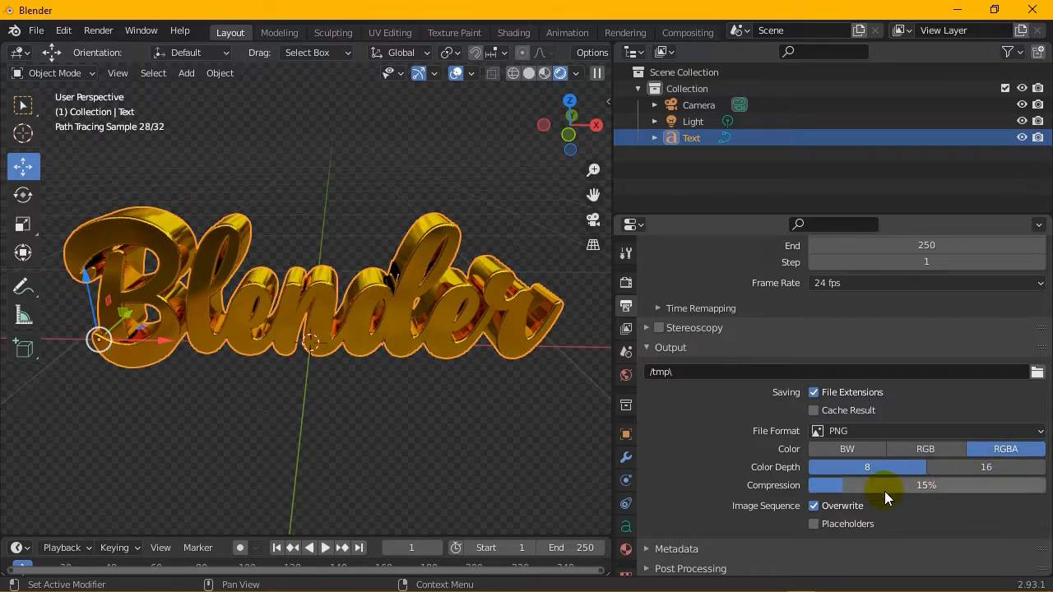
drag(874, 489, 1038, 487)
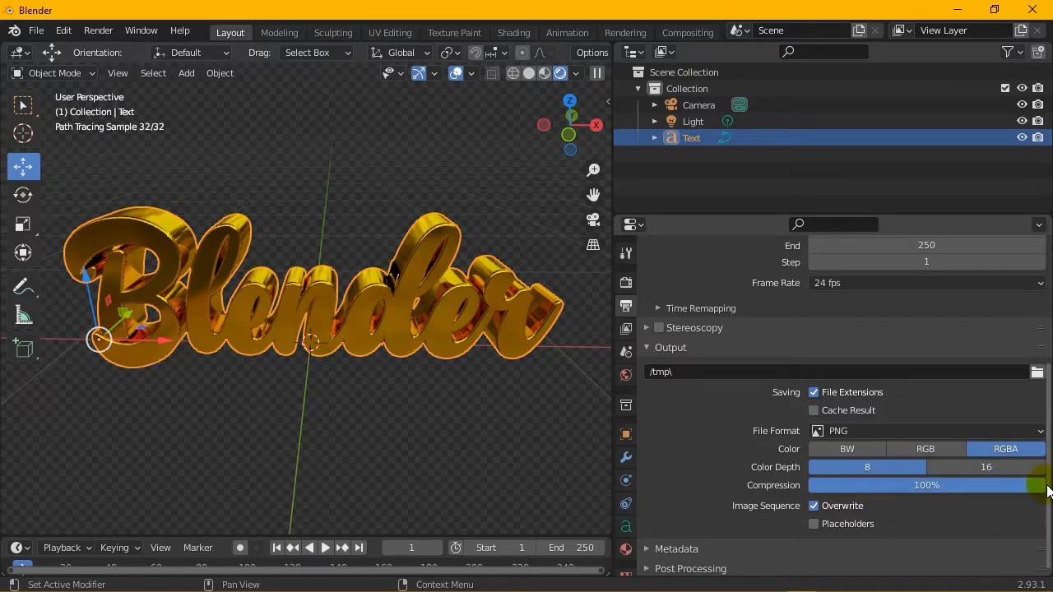
click(979, 467)
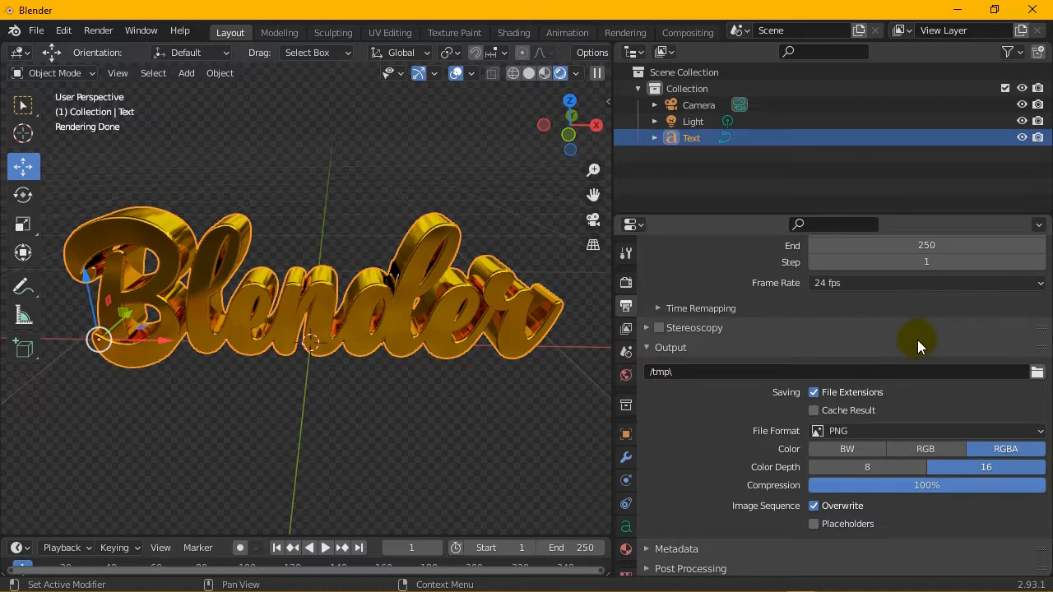
- Set the render output resolution to 1280 by 720 px
scroll(914, 343, up, 6)
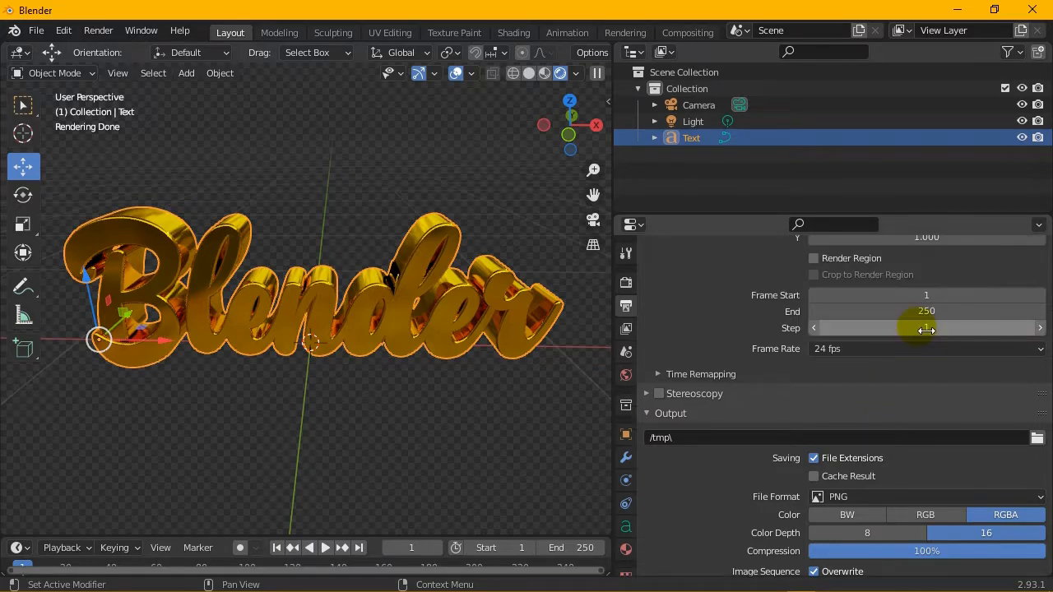
click(931, 301)
text(1280)
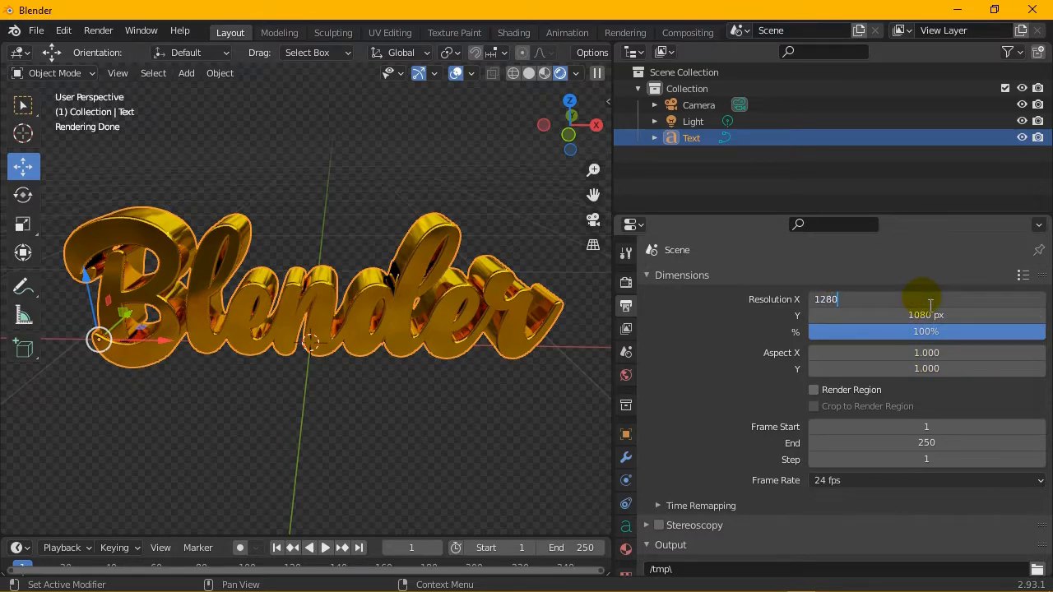
key(Return)
click(930, 318)
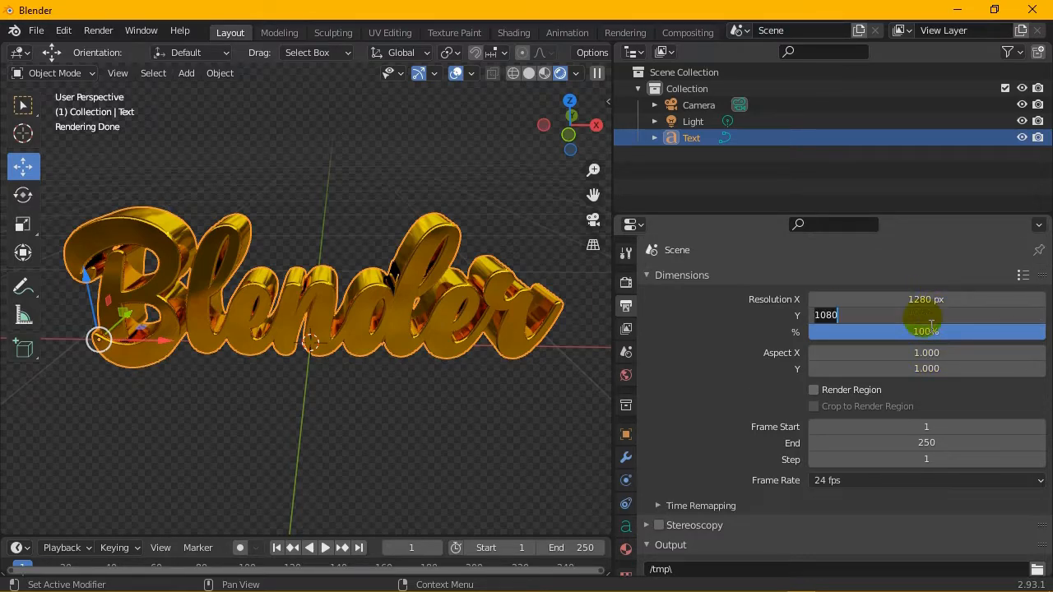
text(720)
key(Return)
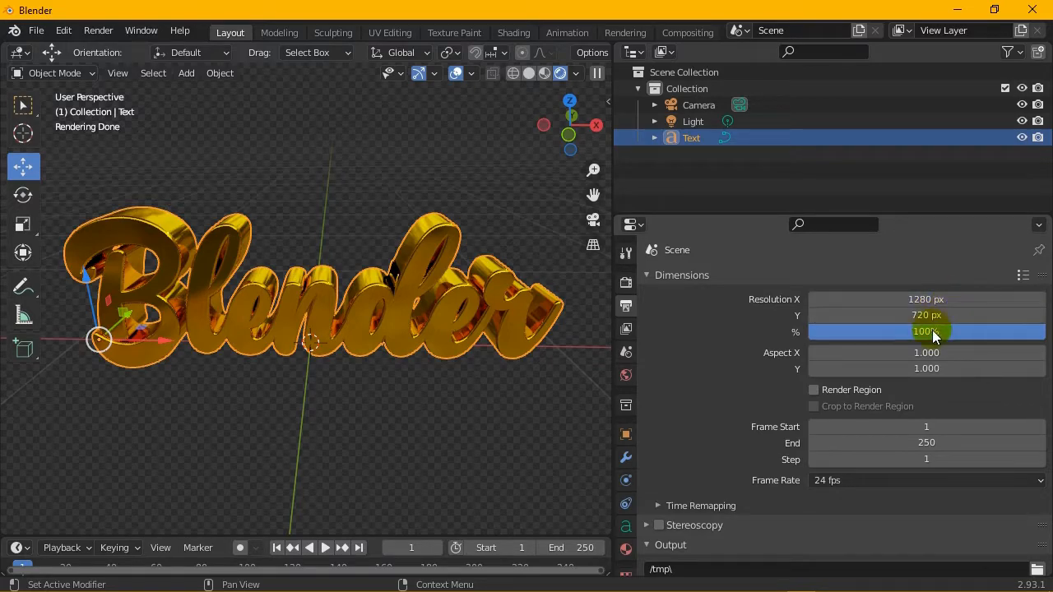
- Set the render output path to the A PNG 3 folder on the desktop
scroll(953, 382, down, 2)
scroll(950, 393, down, 4)
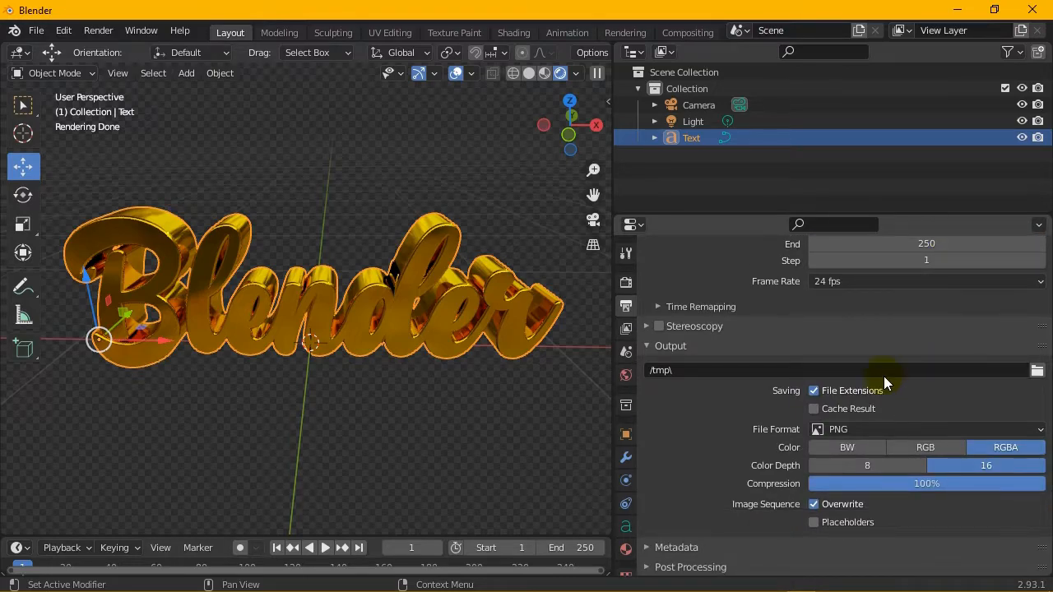
scroll(766, 352, up, 5)
scroll(821, 348, up, 1)
scroll(821, 347, down, 1)
scroll(783, 493, down, 1)
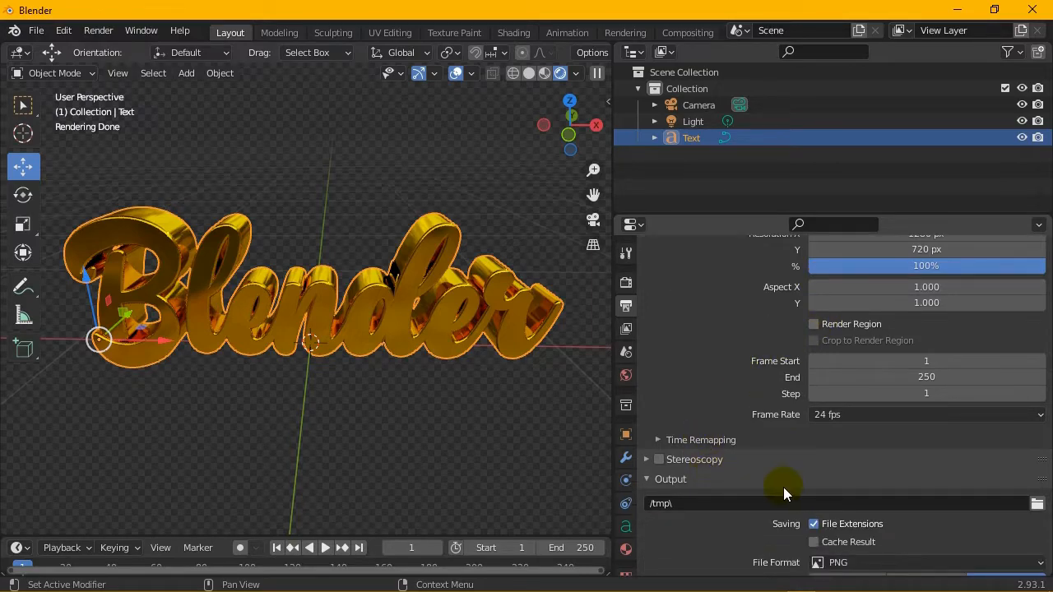
scroll(784, 479, down, 1)
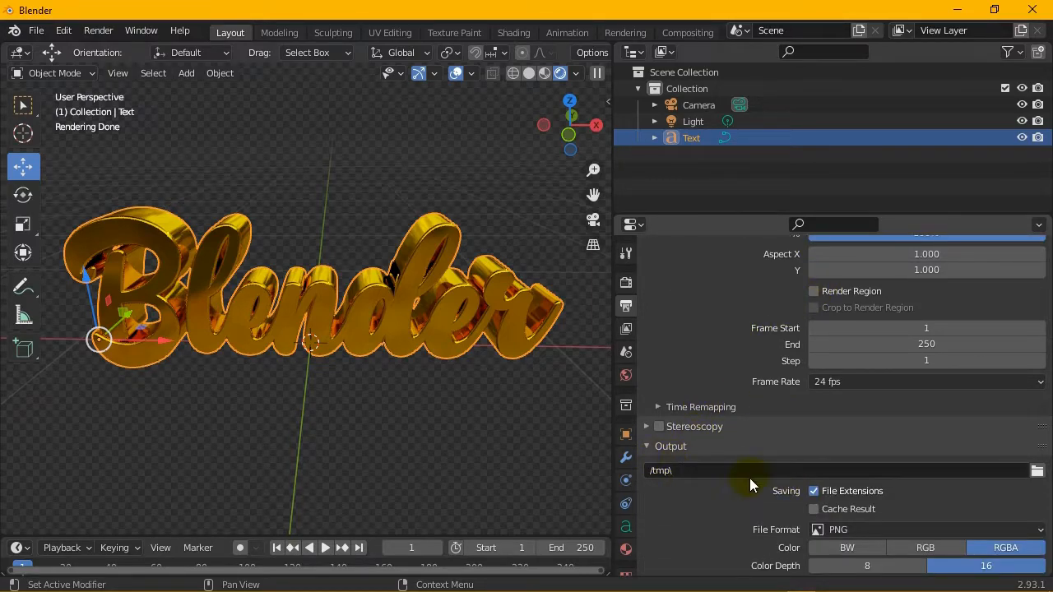
click(1037, 472)
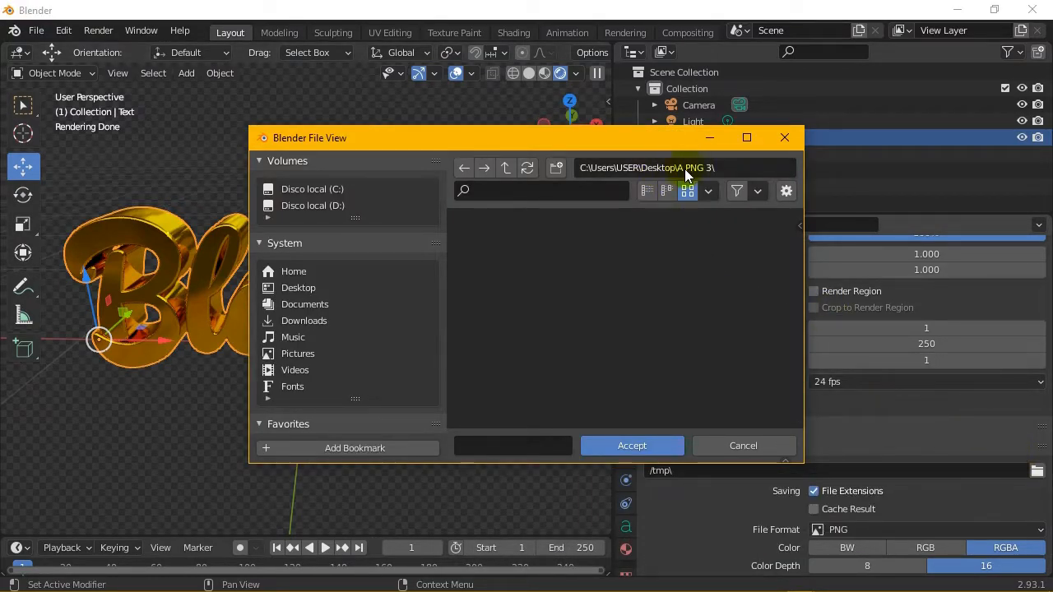
drag(663, 141, 560, 137)
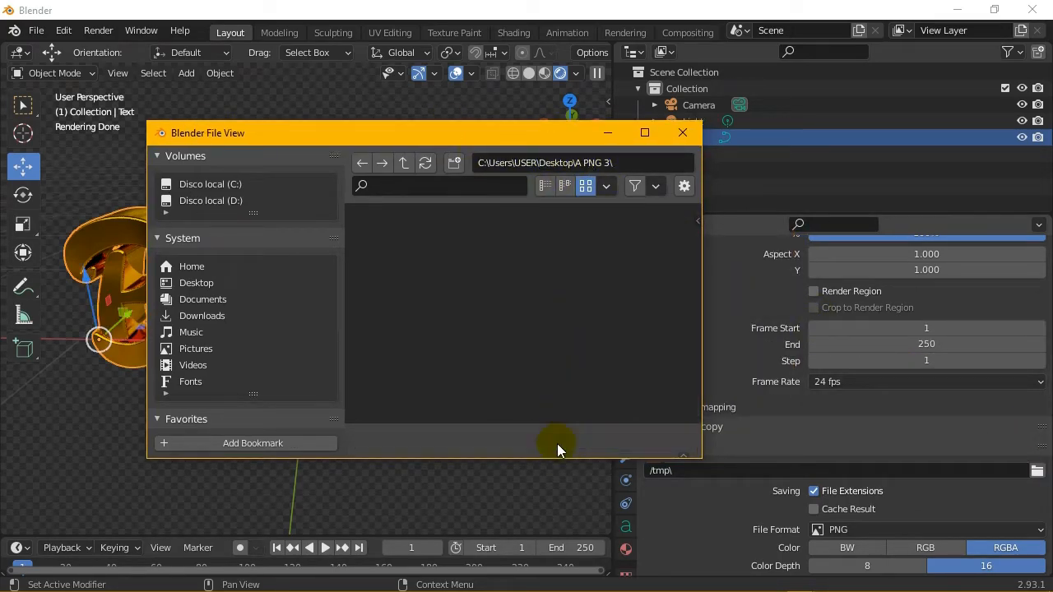
click(557, 443)
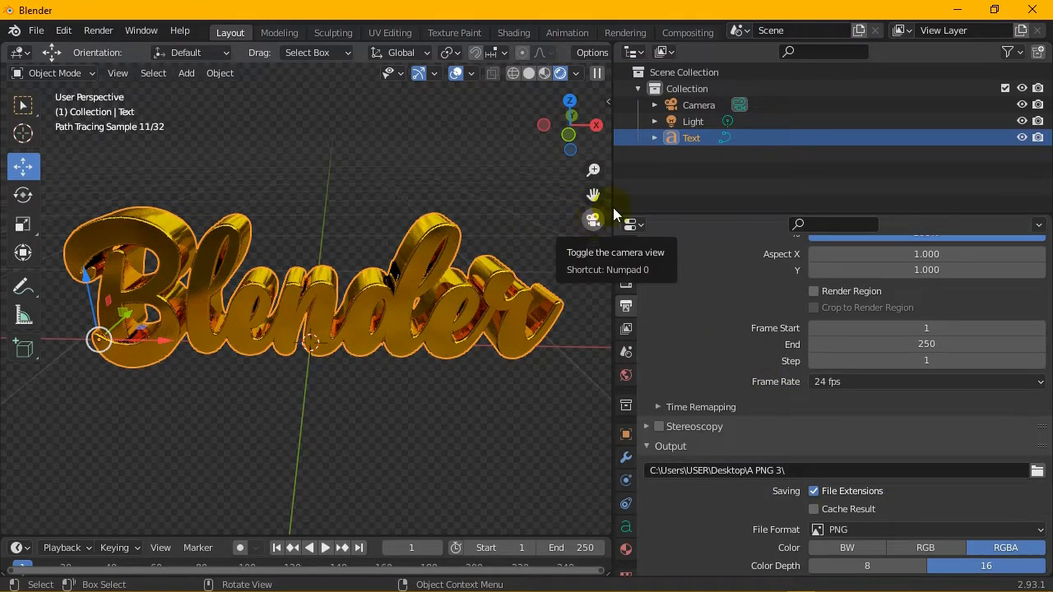
- Widen the 3D viewport and look at the text through the scene camera
drag(616, 195, 743, 197)
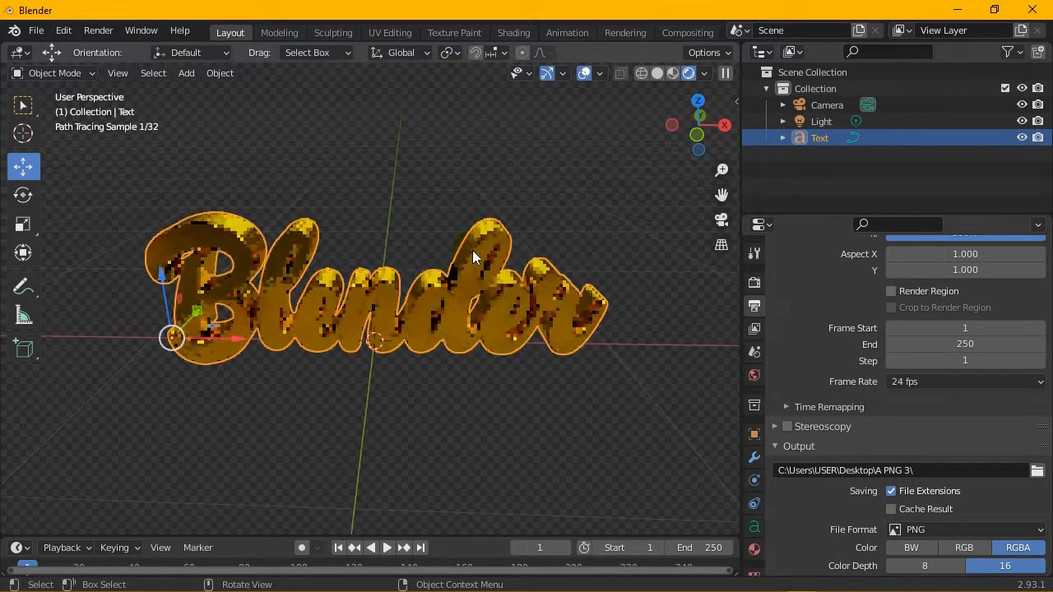
click(721, 222)
scroll(371, 247, up, 2)
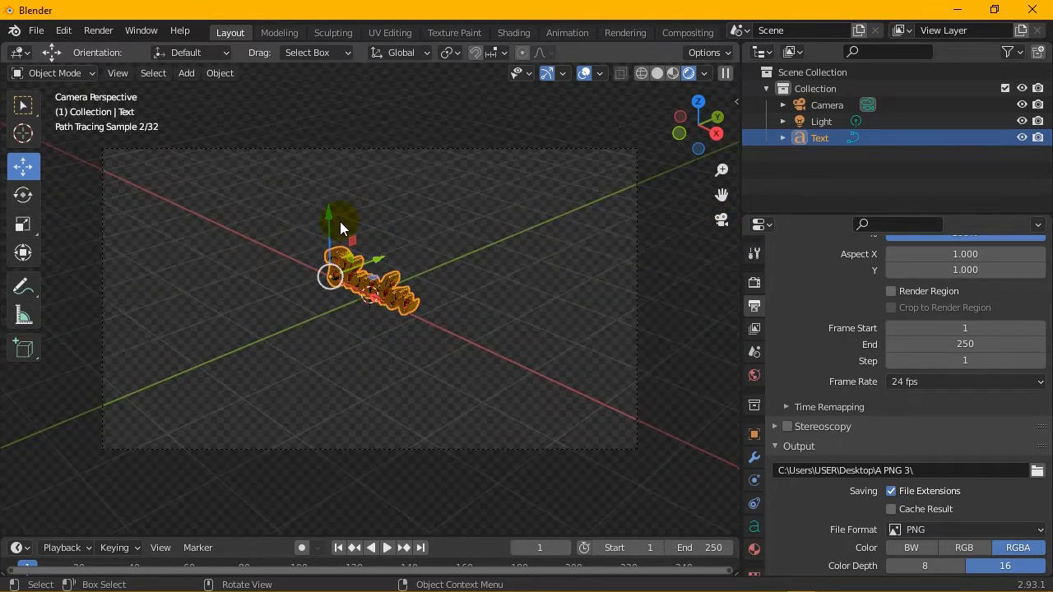
scroll(339, 222, down, 1)
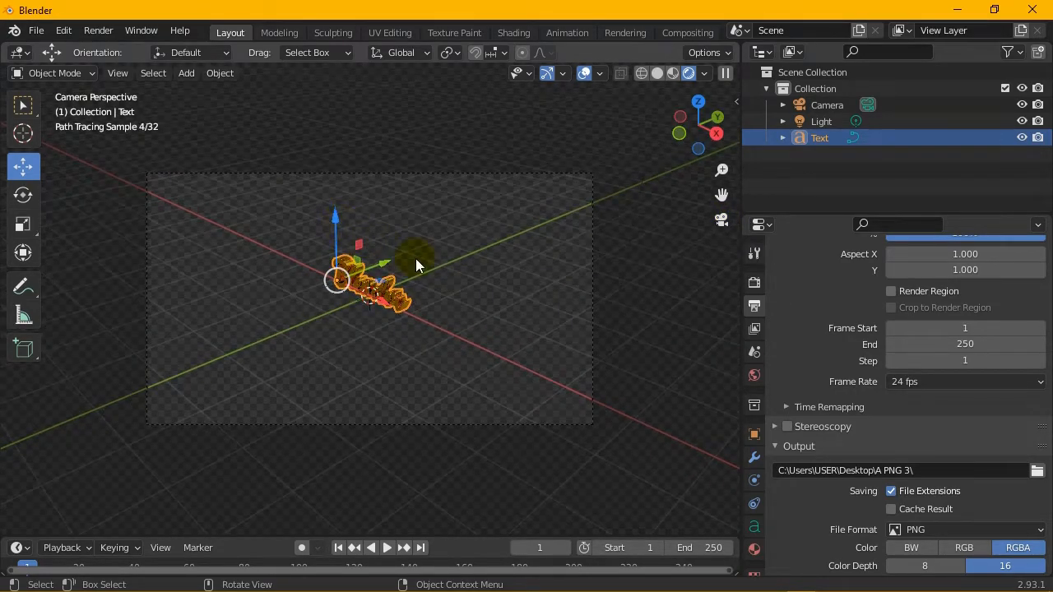
- Lock the camera to the view and widen the 3D viewport slightly
click(736, 106)
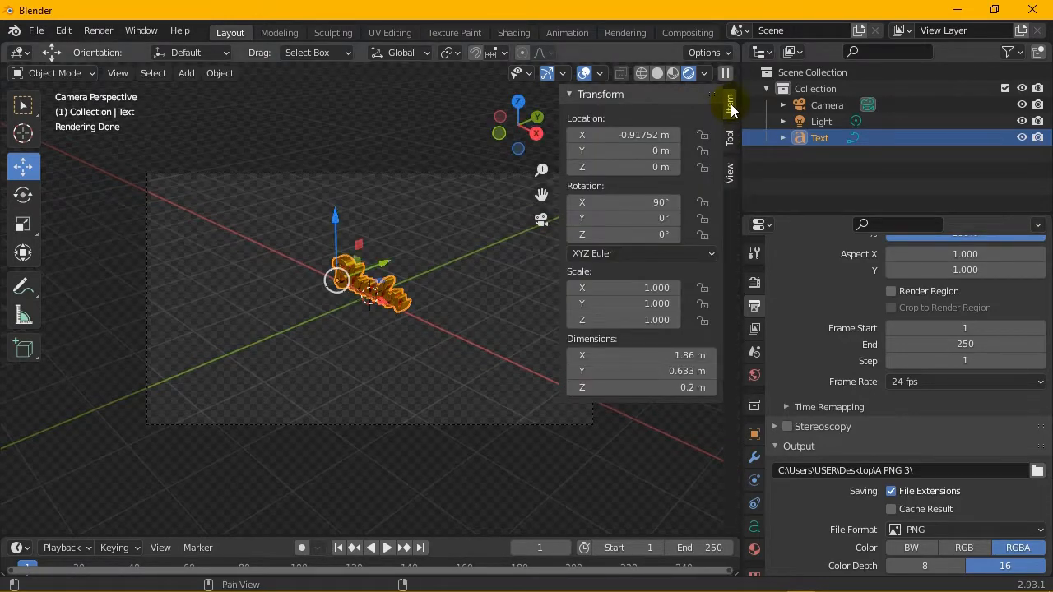
click(731, 174)
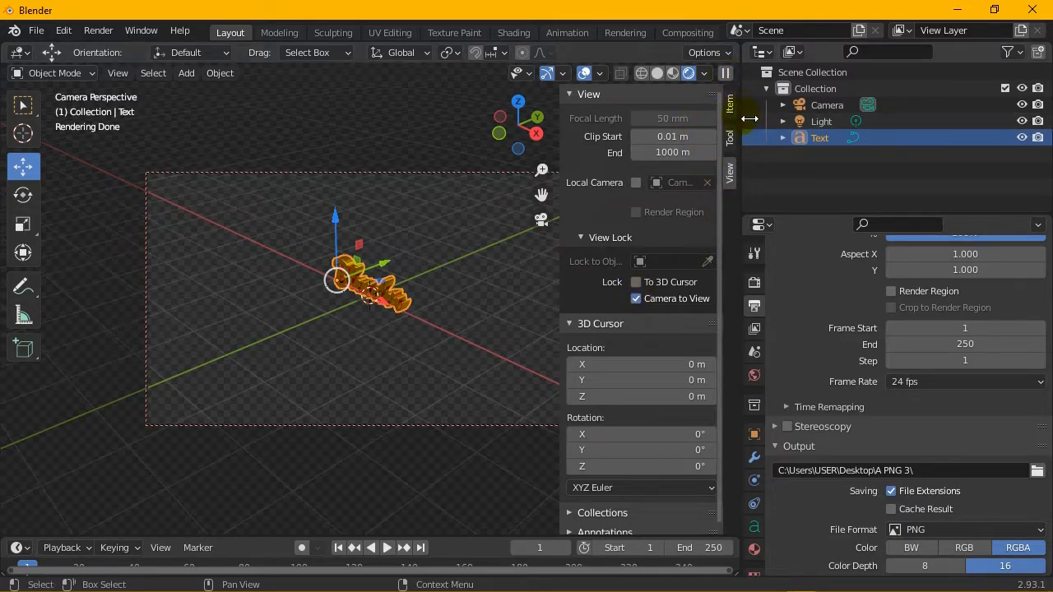
drag(750, 119, 779, 120)
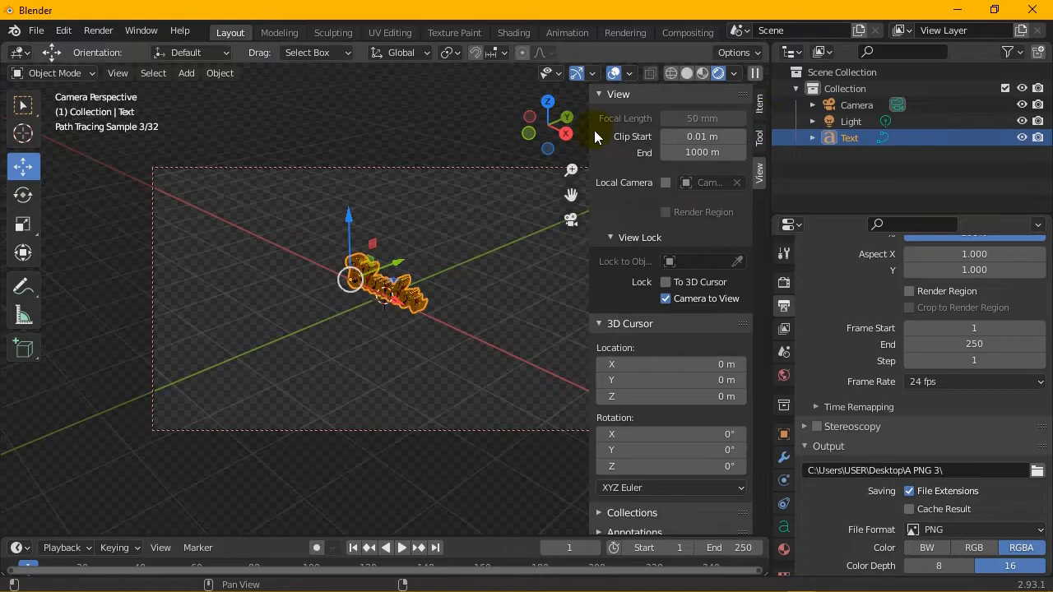
- Narrow the viewport's sidebar to uncover the whole camera frame
drag(589, 129, 716, 132)
drag(555, 101, 553, 100)
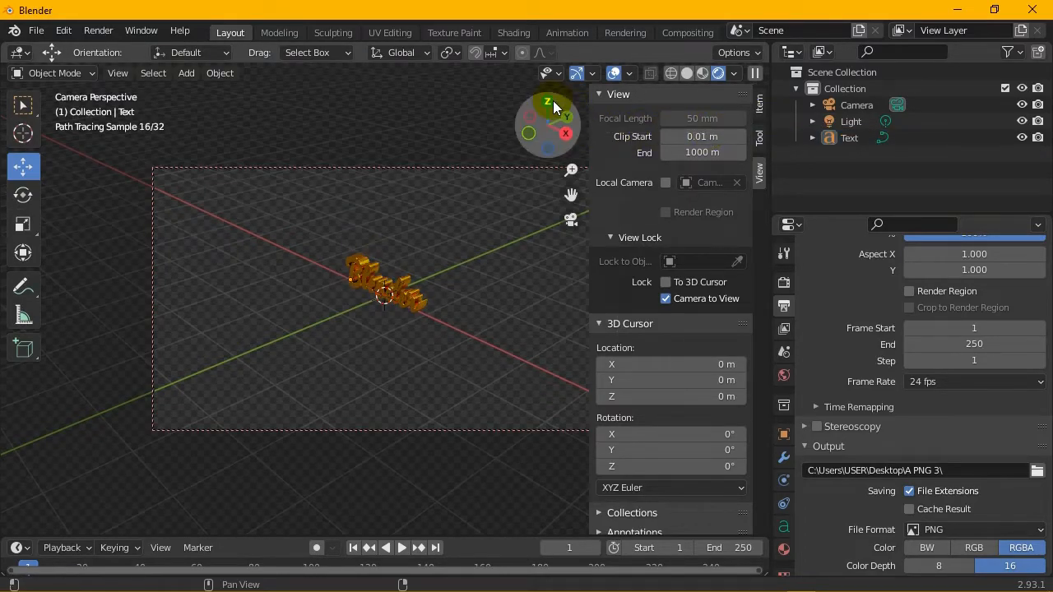
click(602, 92)
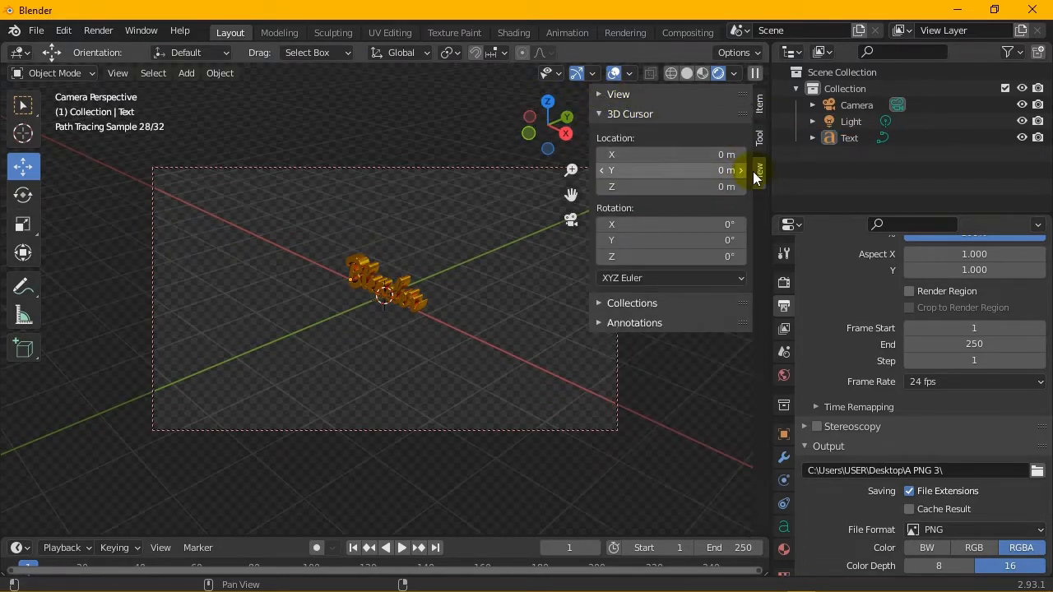
click(760, 106)
click(760, 139)
click(760, 171)
click(758, 139)
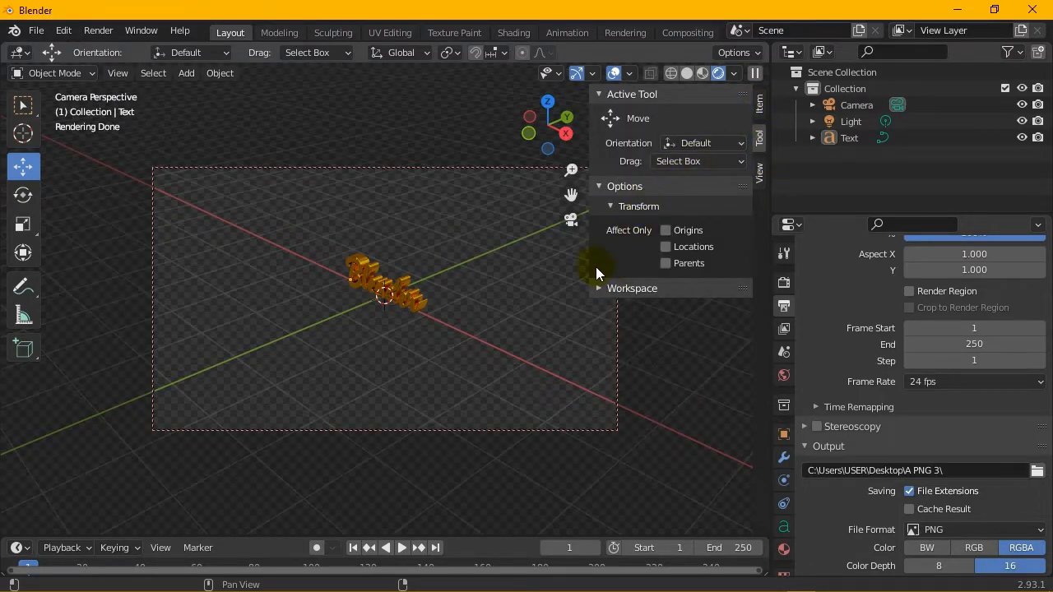
mouse_move(599, 261)
mouse_down()
mouse_move(755, 254)
mouse_move(724, 257)
mouse_up()
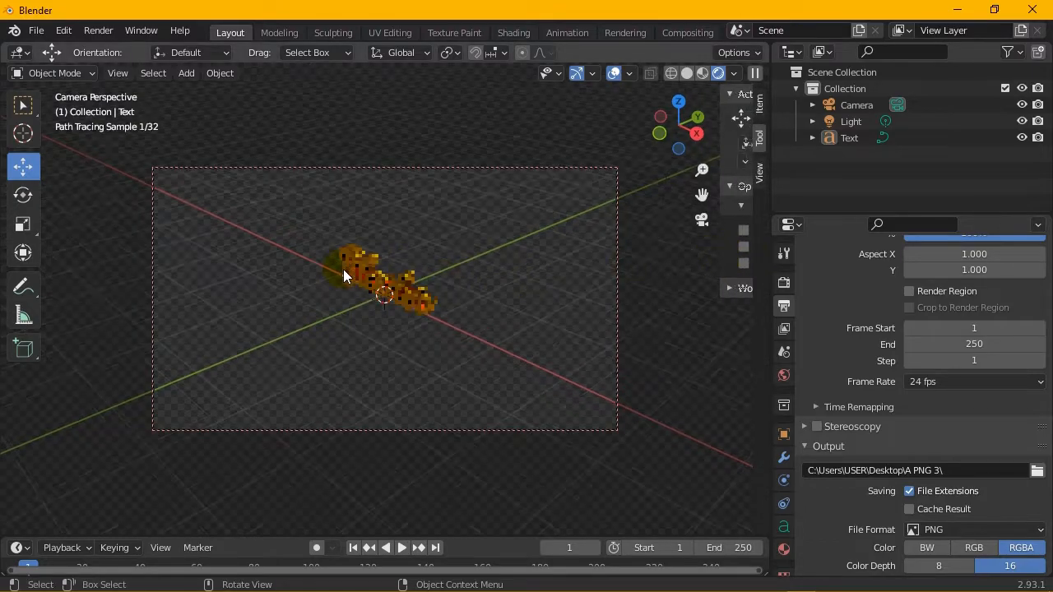
- Move and orbit the locked camera to a near-front view so the Blender text is centered and nearly fills the camera frame
scroll(362, 216, up, 2)
mouse_move(703, 196)
mouse_down()
mouse_move(710, 253)
mouse_move(712, 210)
mouse_up()
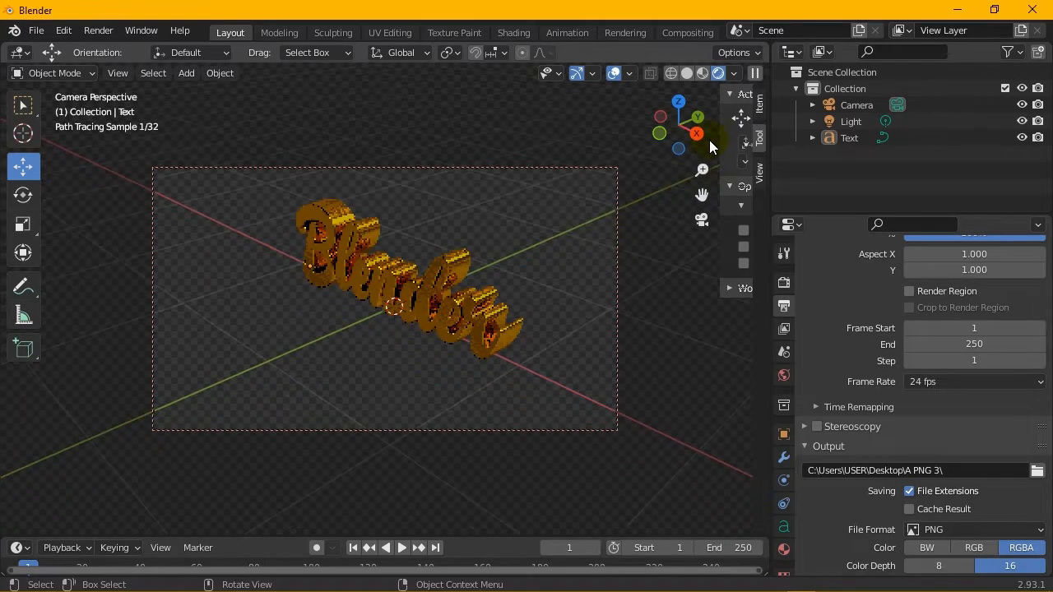
drag(698, 140, 644, 144)
drag(706, 128, 718, 129)
drag(702, 195, 654, 222)
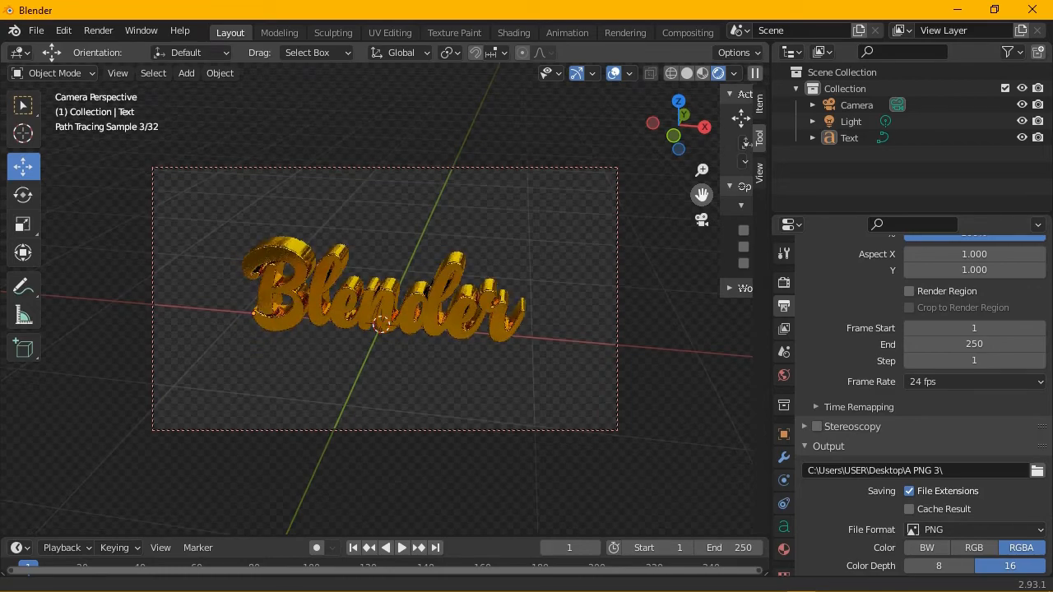
scroll(358, 231, up, 2)
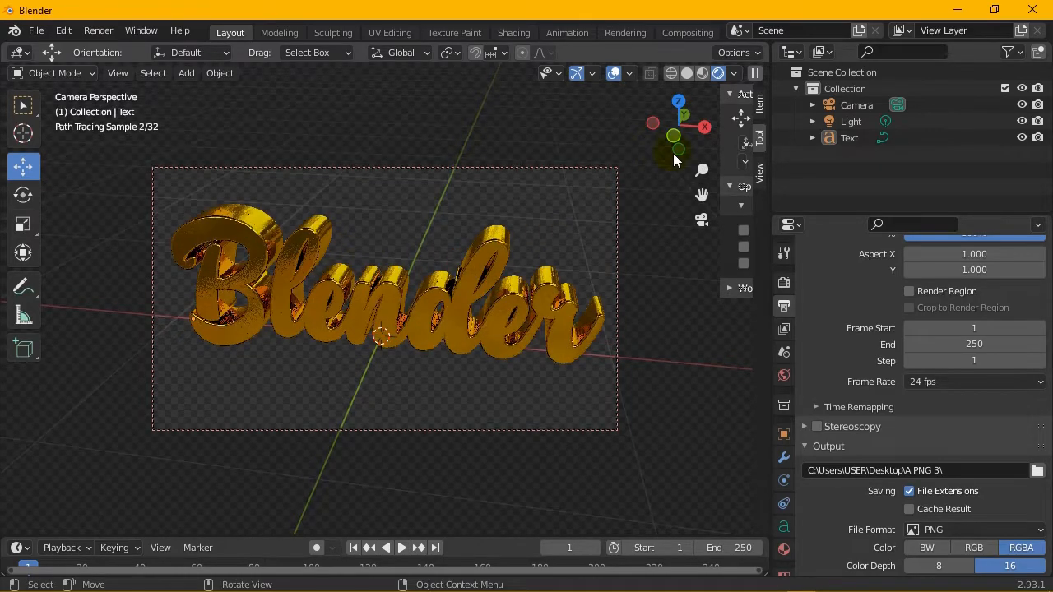
drag(717, 179, 727, 205)
drag(679, 123, 700, 135)
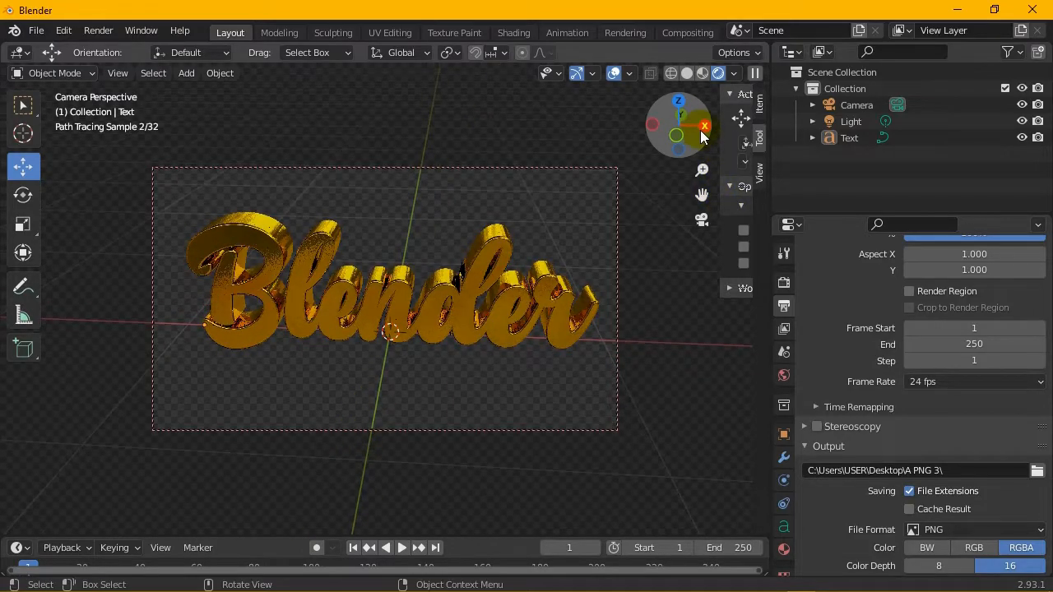
drag(710, 200, 697, 207)
drag(700, 129, 717, 130)
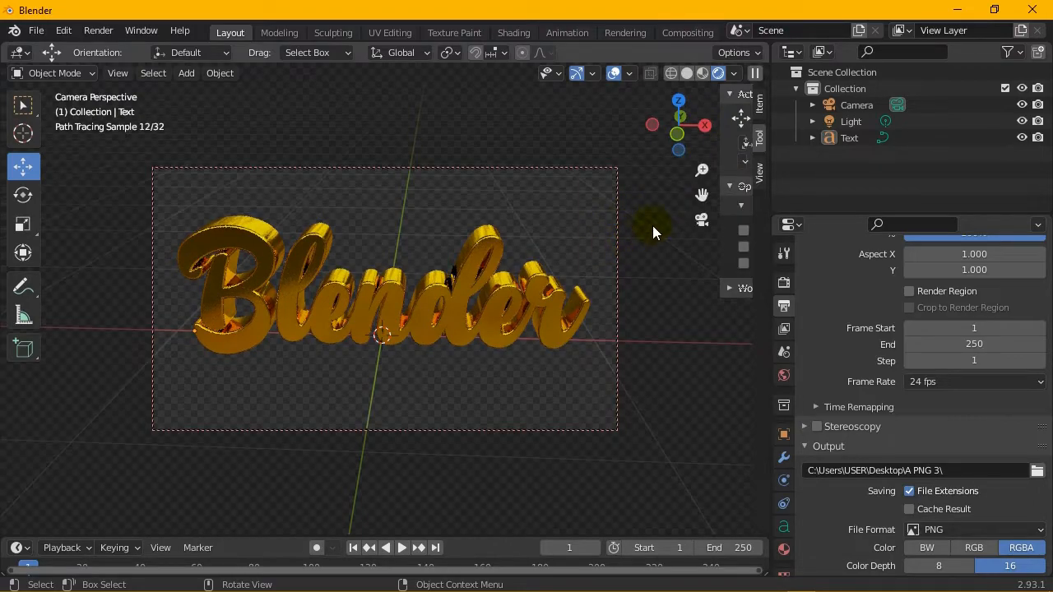
drag(702, 194, 699, 196)
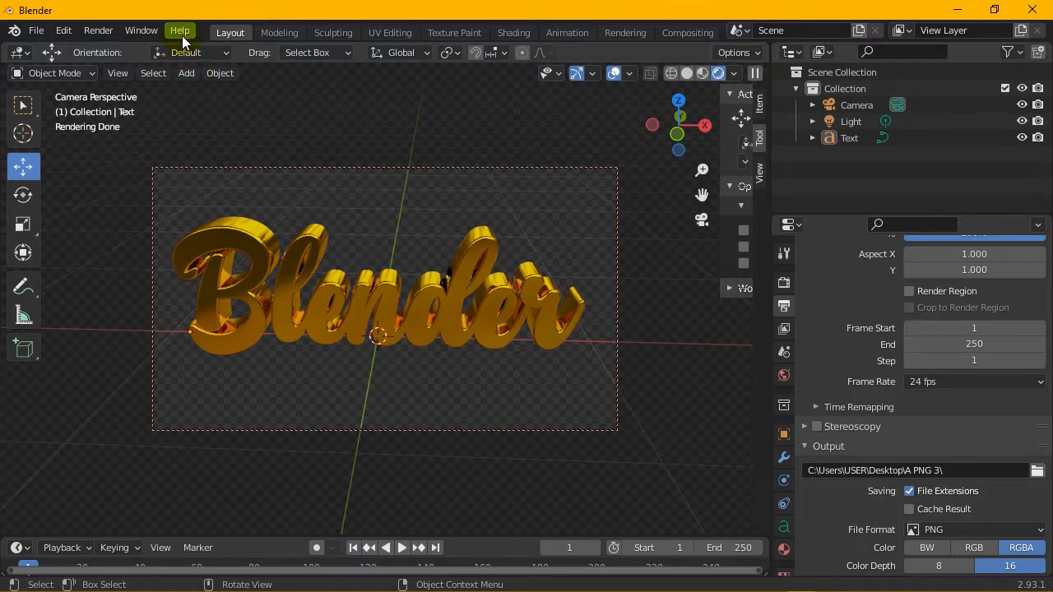
- Render the still image and inspect the gold text up close in the render result
click(99, 30)
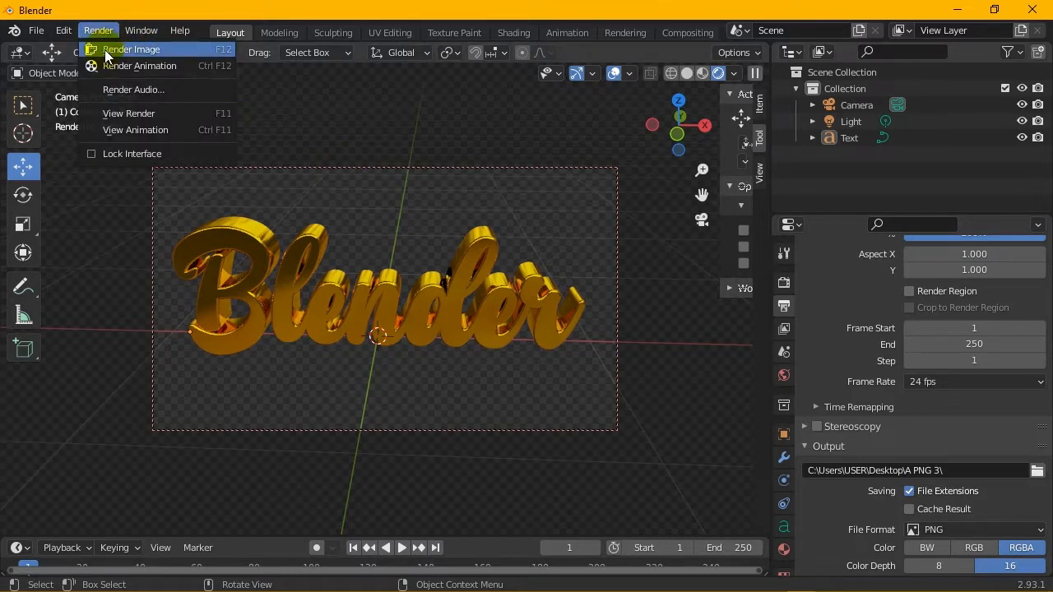
click(168, 49)
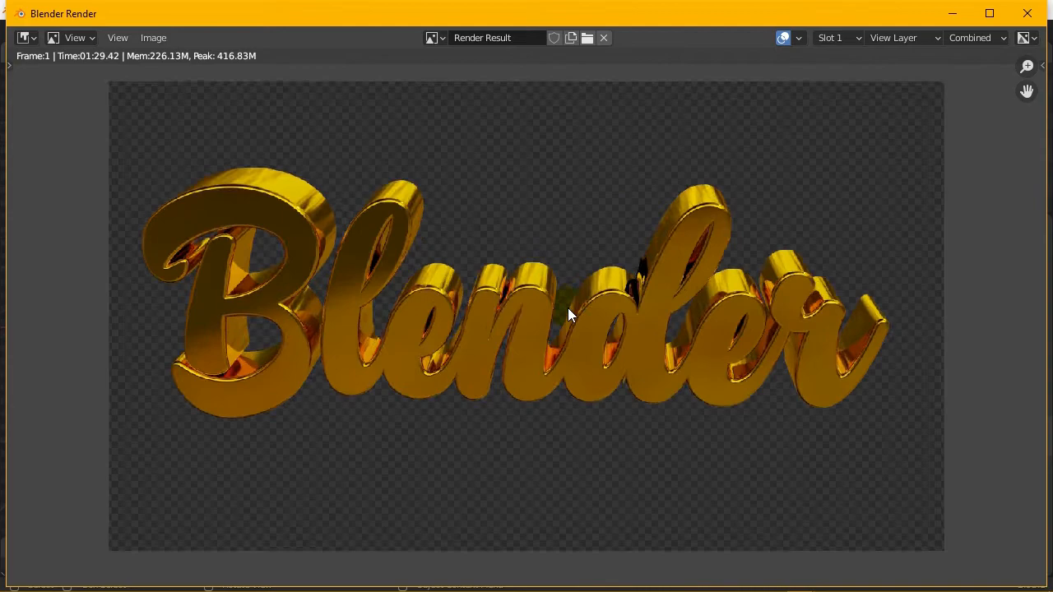
scroll(586, 299, up, 5)
scroll(588, 298, down, 5)
- Save the render result as golden.png in the A PNG 3 folder
click(153, 37)
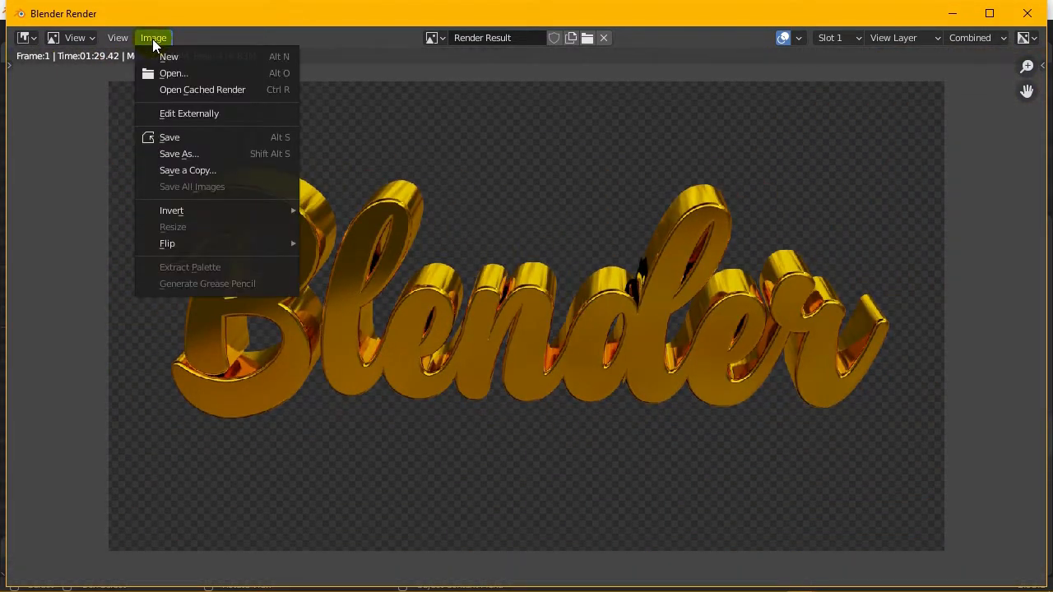
click(241, 154)
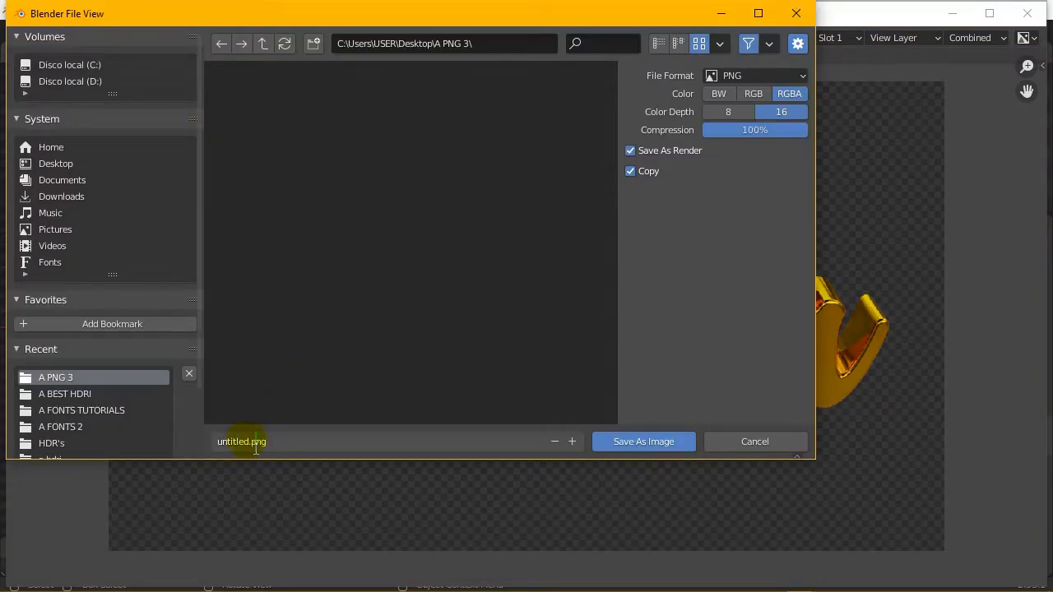
click(227, 449)
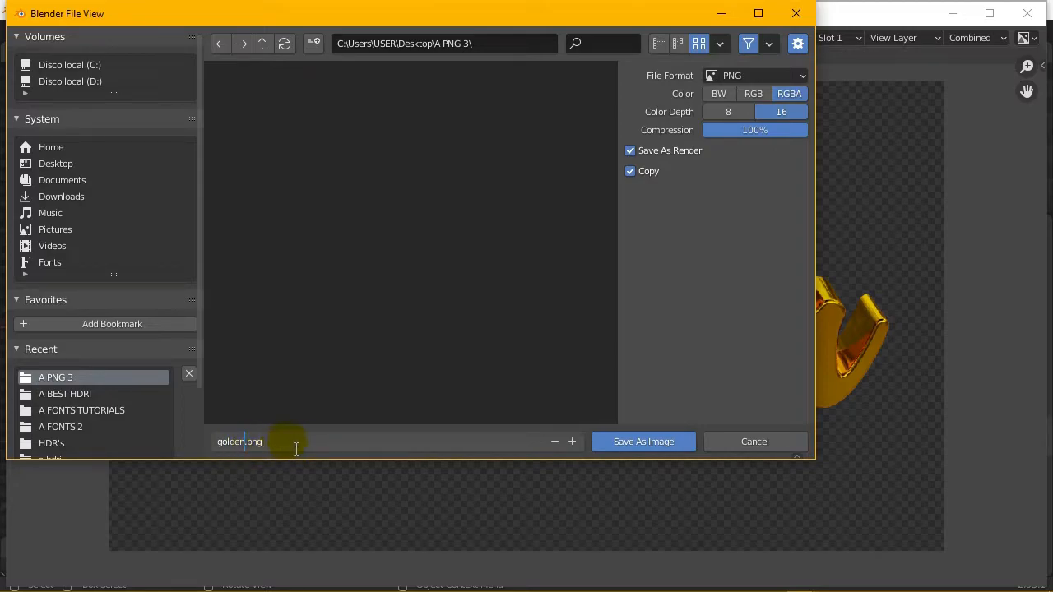
click(643, 442)
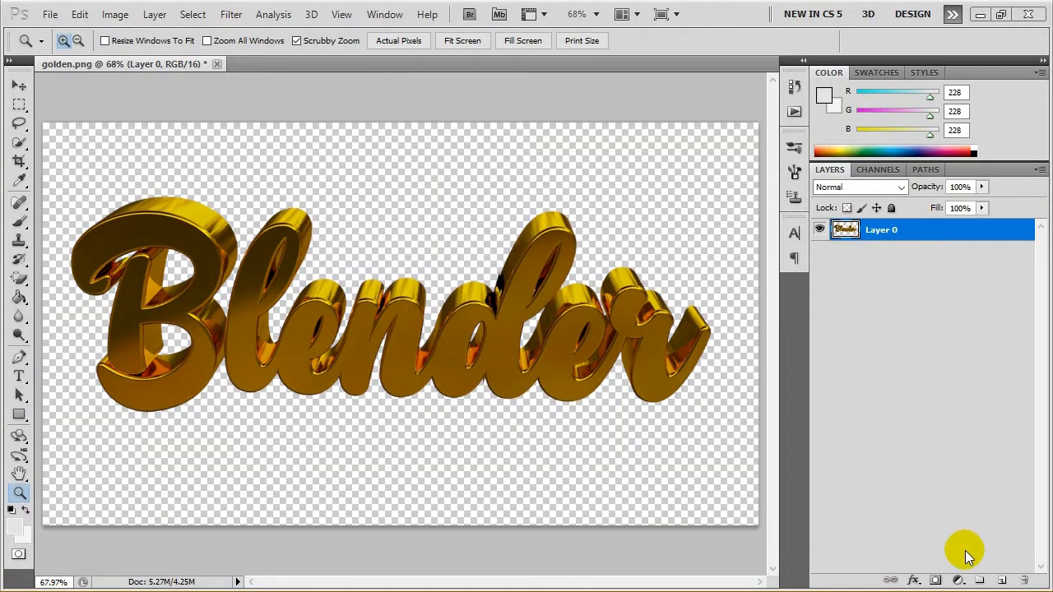
- In Photoshop, add a gradient fill layer with the Black, White preset to golden.png and place it beneath the text layer
click(964, 555)
click(959, 580)
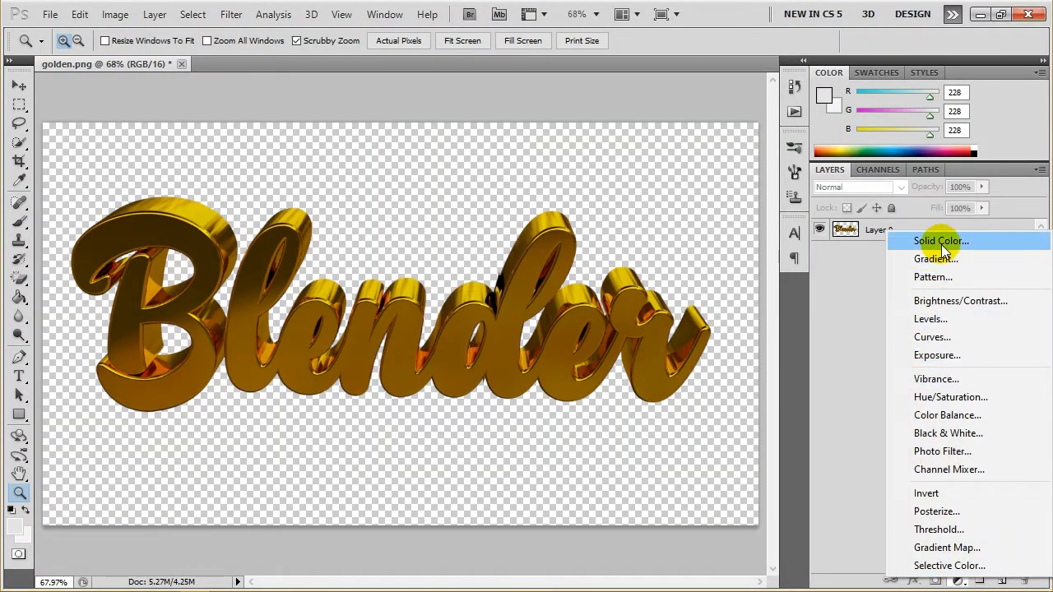
click(949, 261)
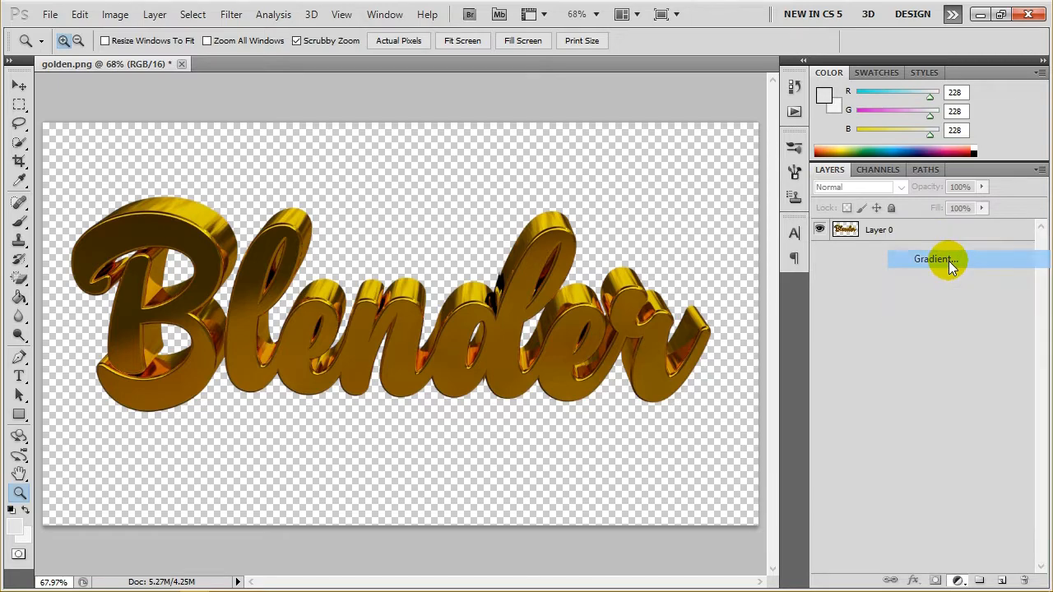
click(659, 154)
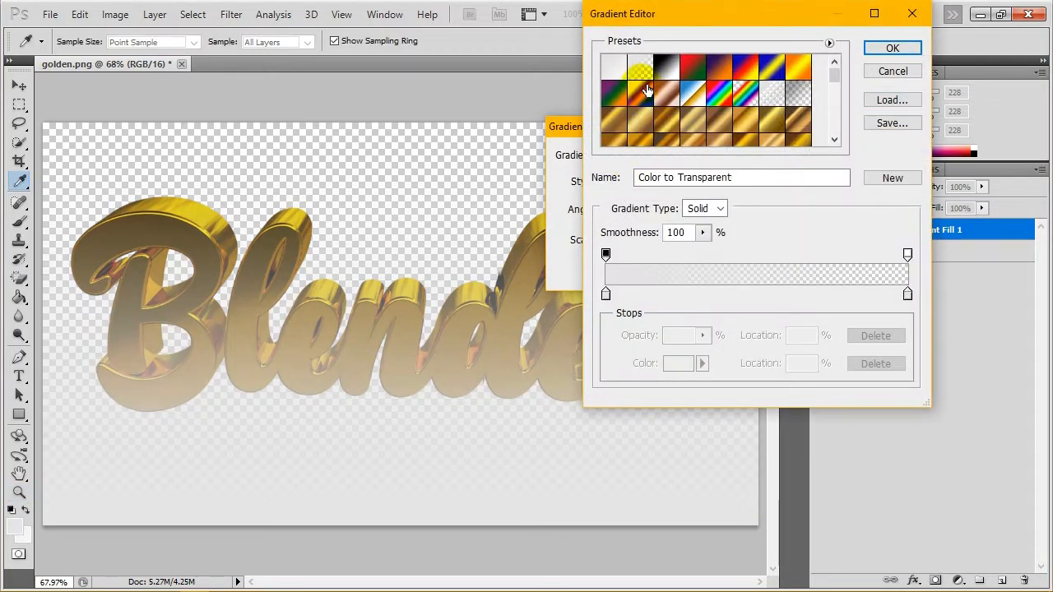
click(667, 68)
click(893, 49)
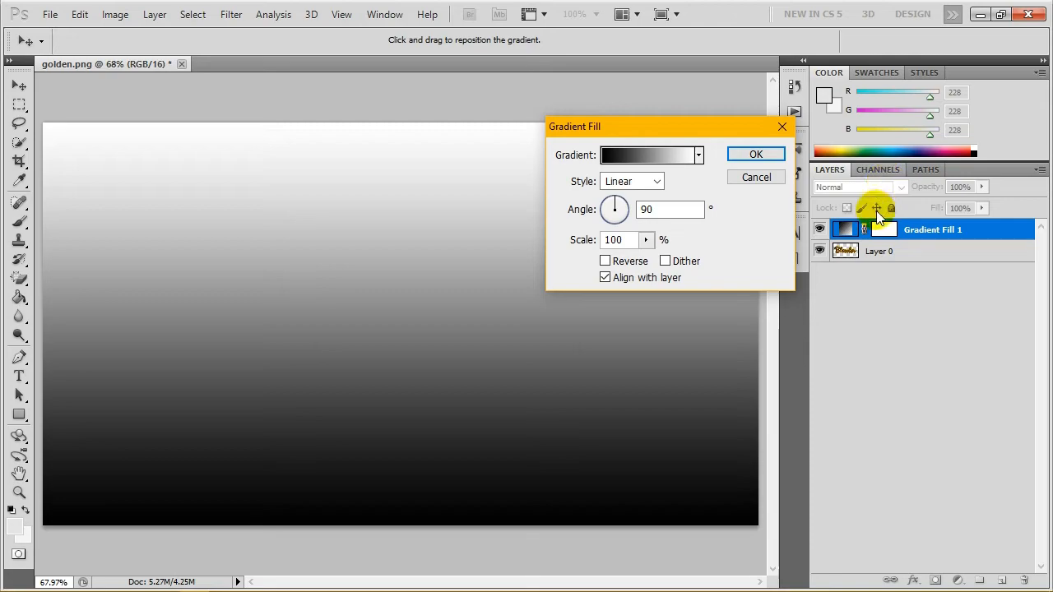
click(756, 155)
drag(846, 229, 851, 259)
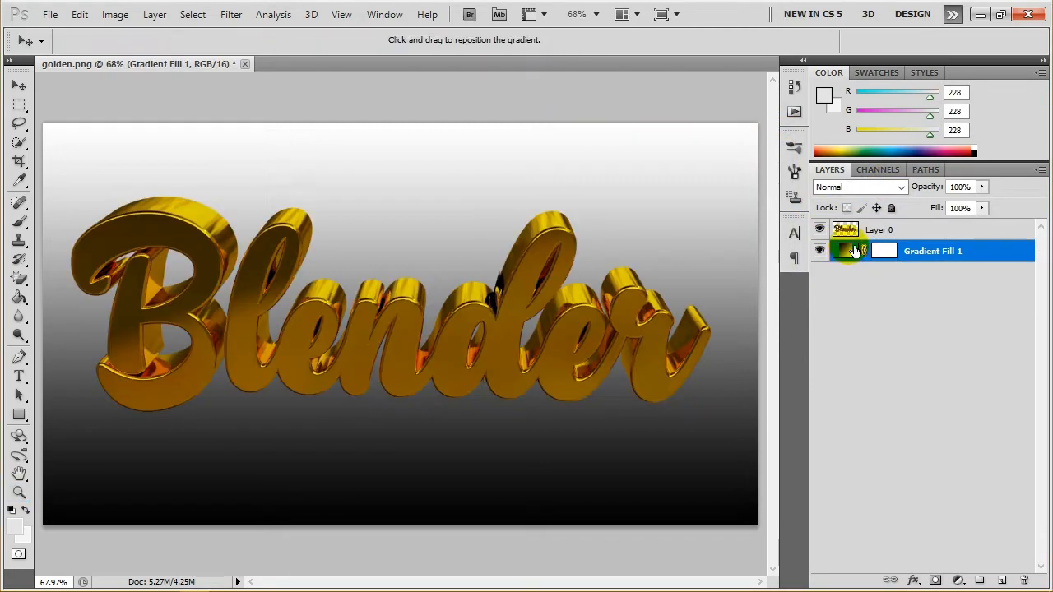
- Change the gradient fill to a reversed Radial style with a 25.46° angle and a slightly larger scale
double_click(851, 251)
click(656, 181)
click(649, 210)
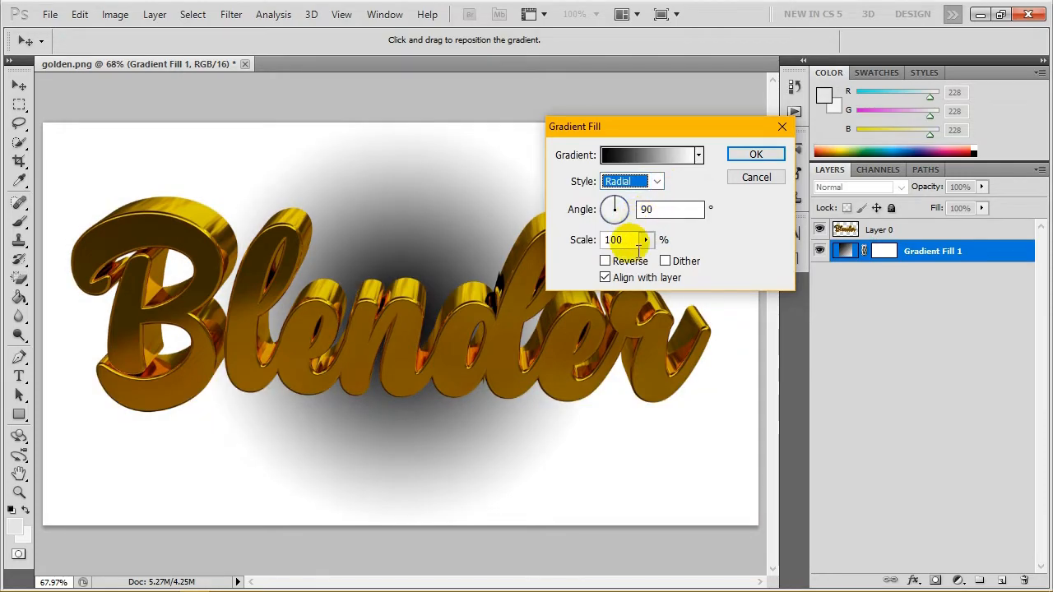
click(605, 261)
click(623, 206)
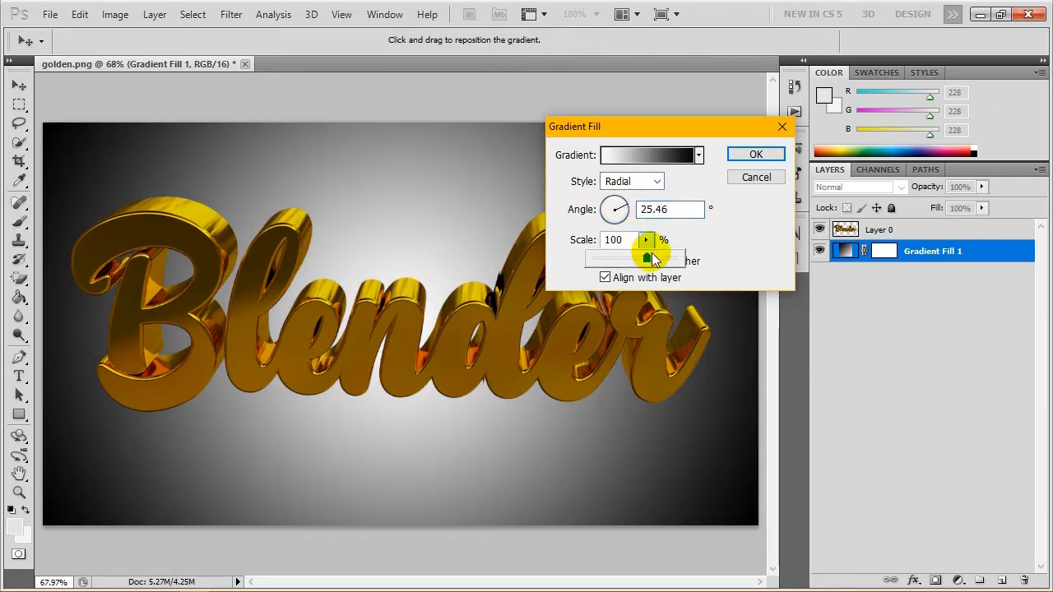
drag(658, 260, 663, 259)
- Set the color of the gradient's black stop to the very dark blue 001116
click(647, 160)
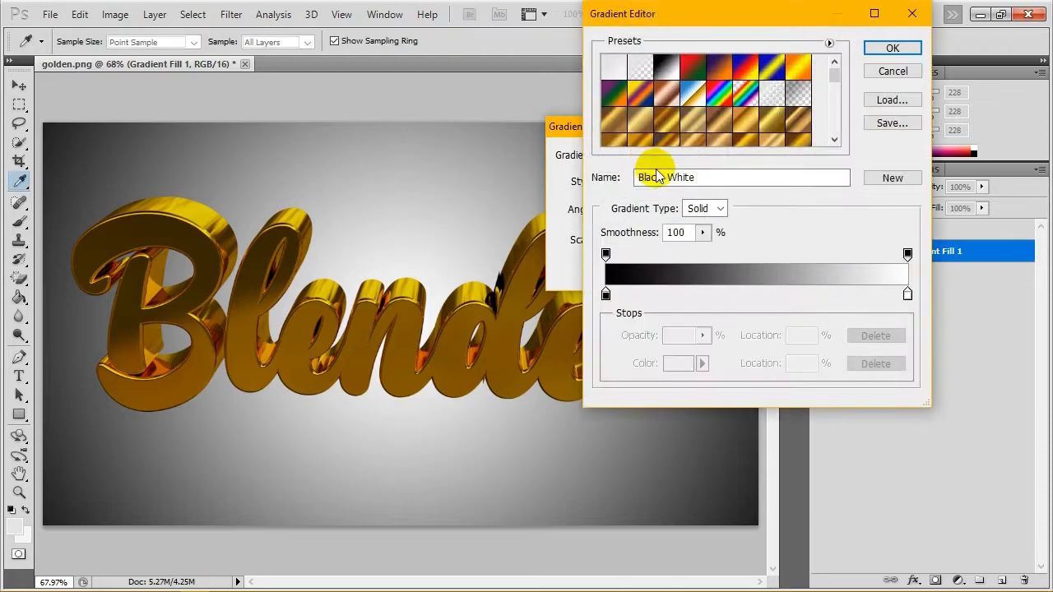
double_click(606, 294)
drag(905, 152, 912, 192)
click(890, 280)
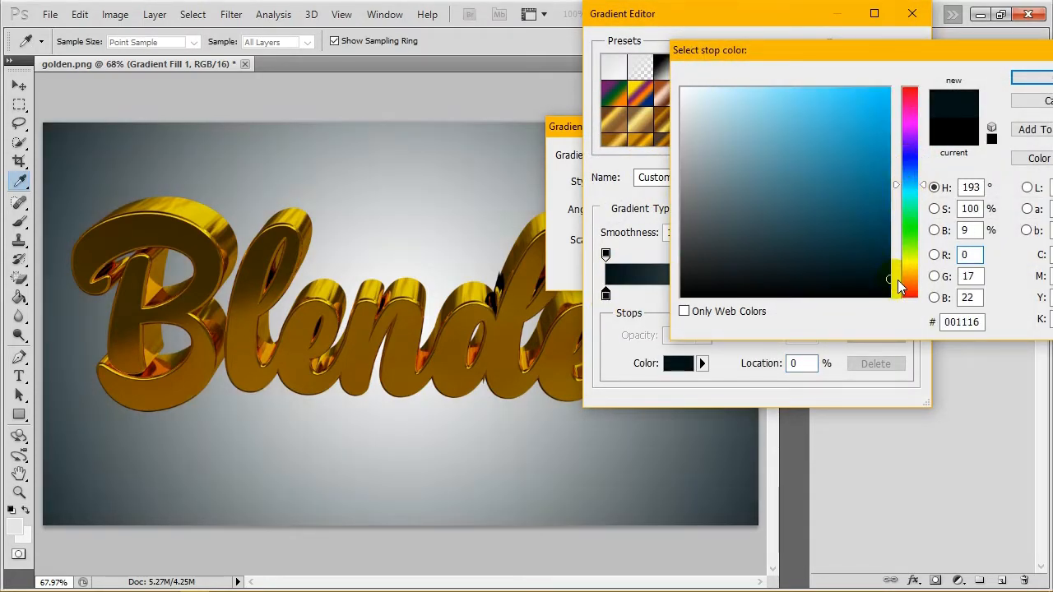
click(1032, 77)
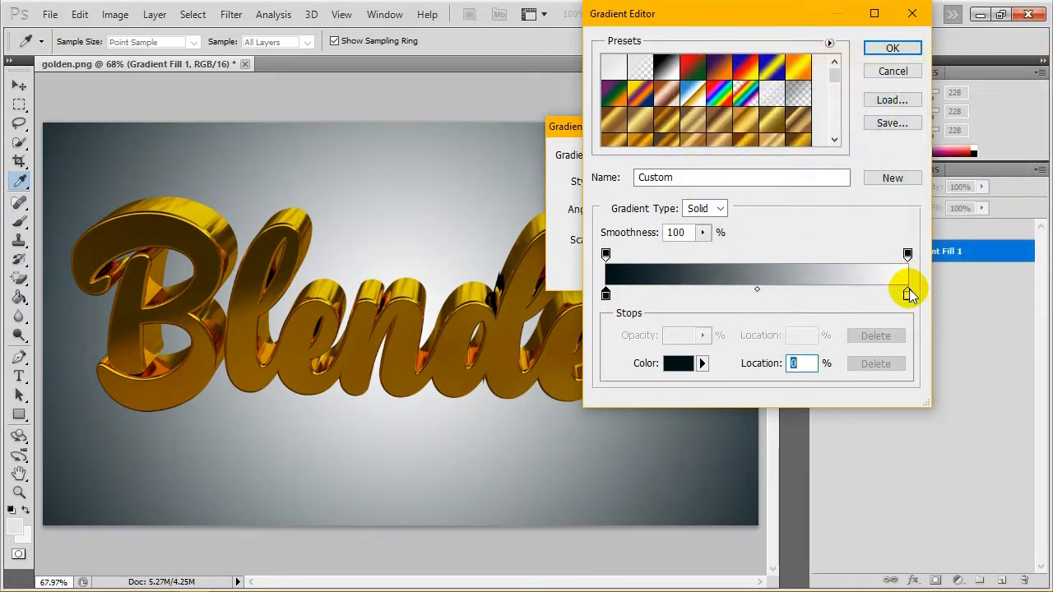
- Set the color of the gradient's white stop to the dark teal 001e1e
double_click(907, 295)
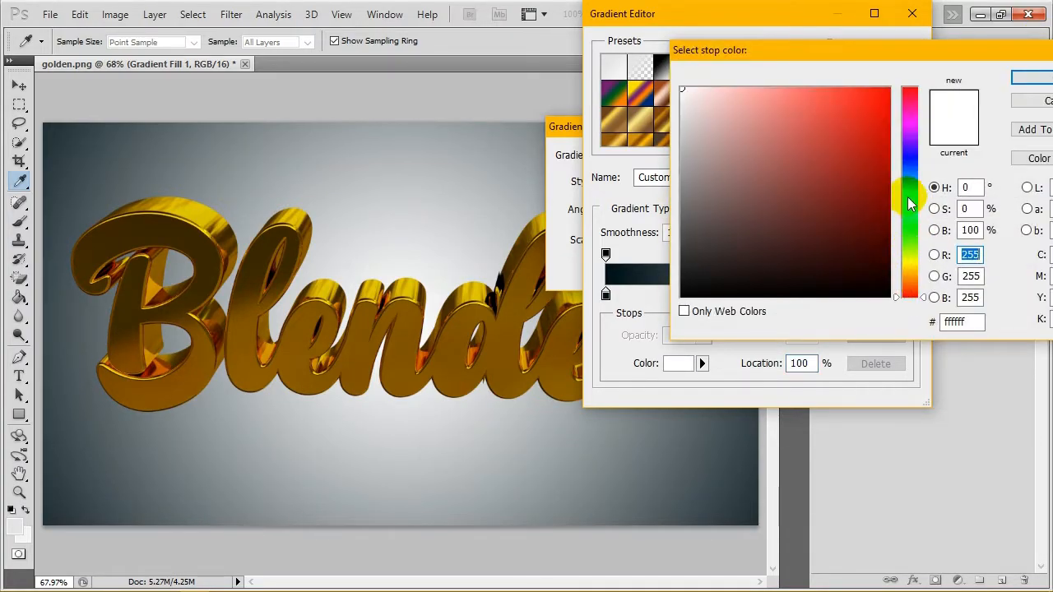
click(909, 199)
click(908, 188)
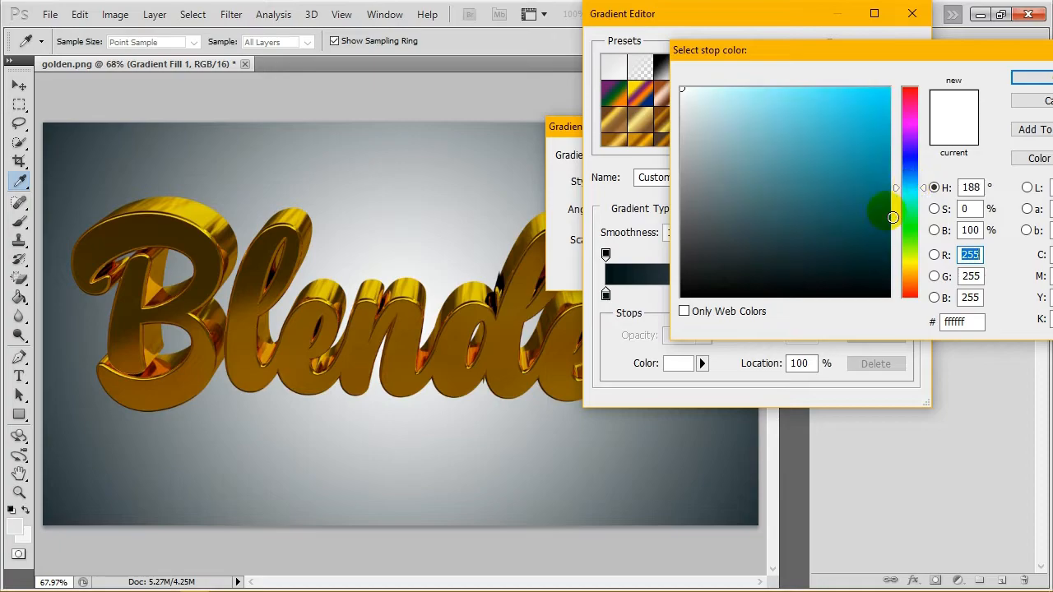
click(909, 193)
click(890, 248)
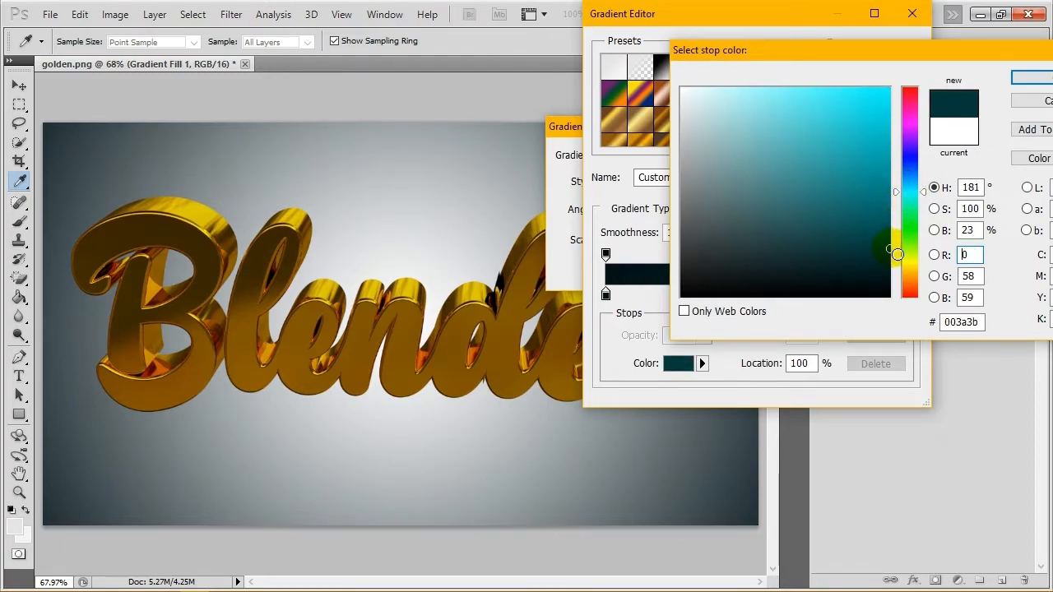
click(889, 265)
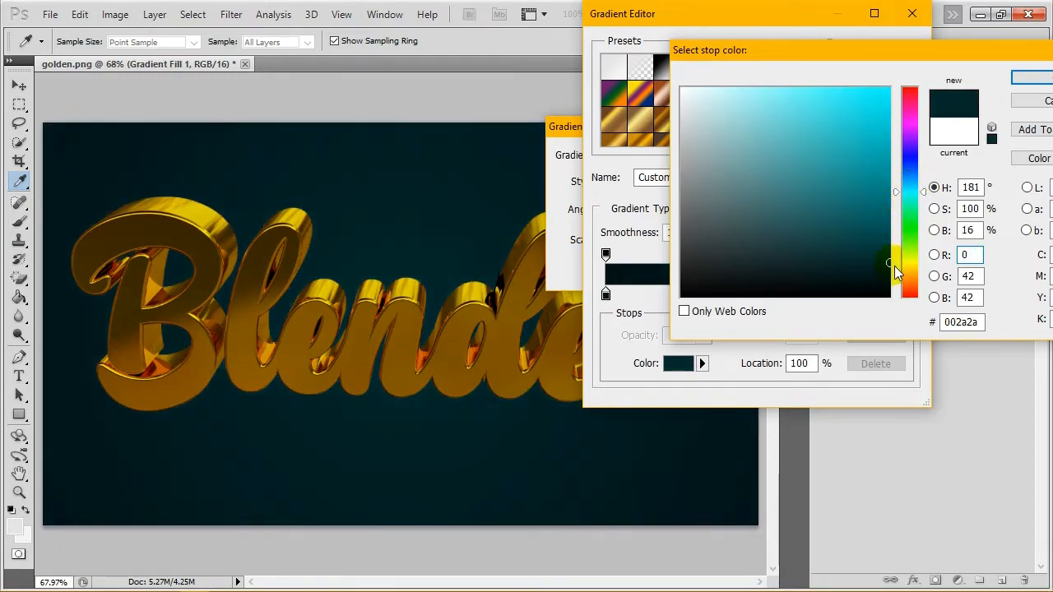
click(890, 273)
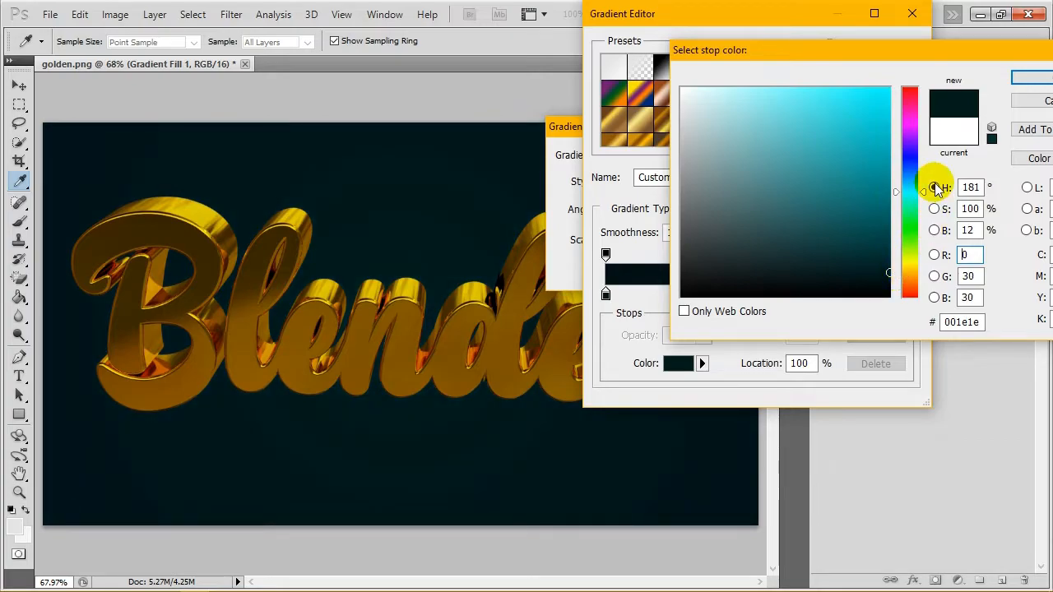
click(1030, 77)
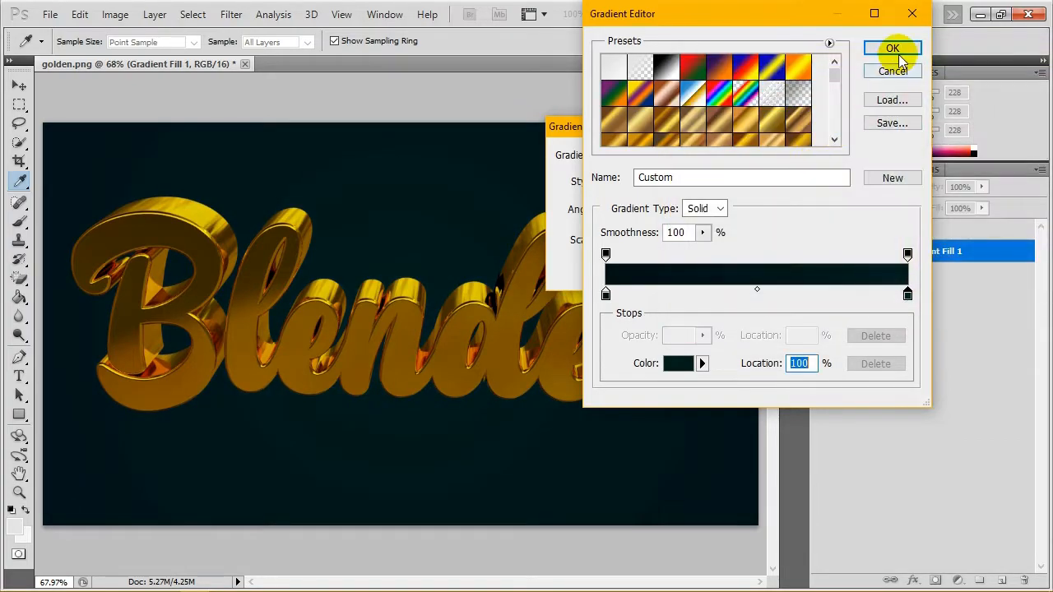
- Apply the edited gradient to the background fill layer and select the Blender text layer
click(894, 47)
click(756, 155)
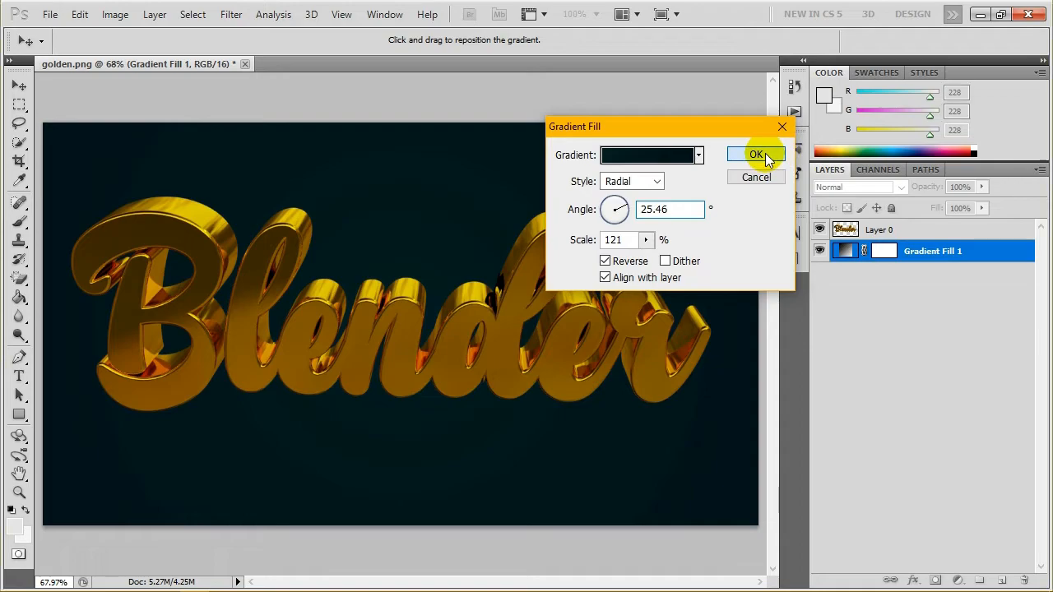
click(934, 229)
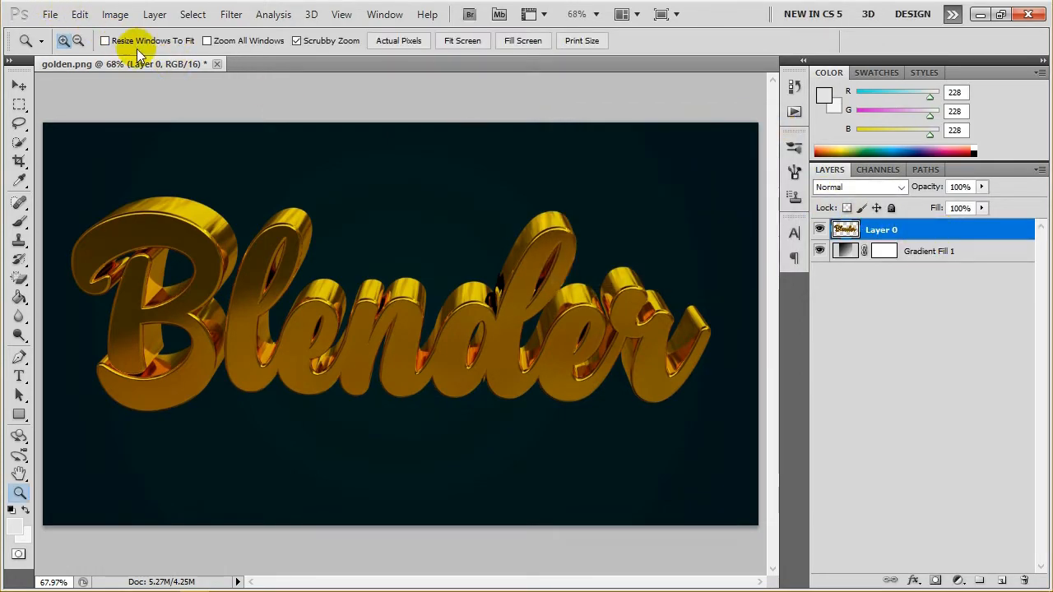
right_click(895, 230)
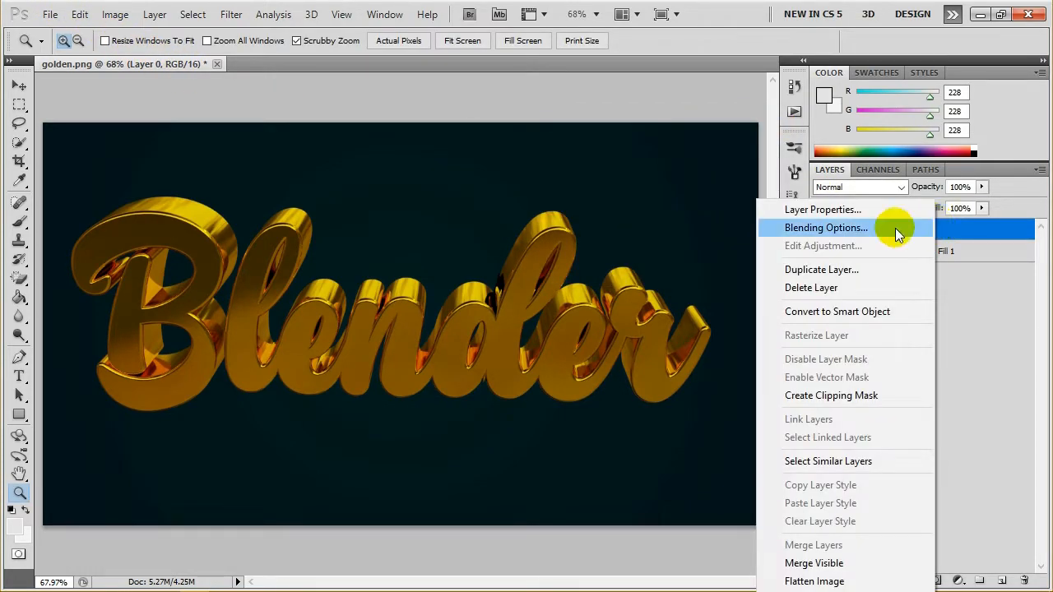
click(848, 209)
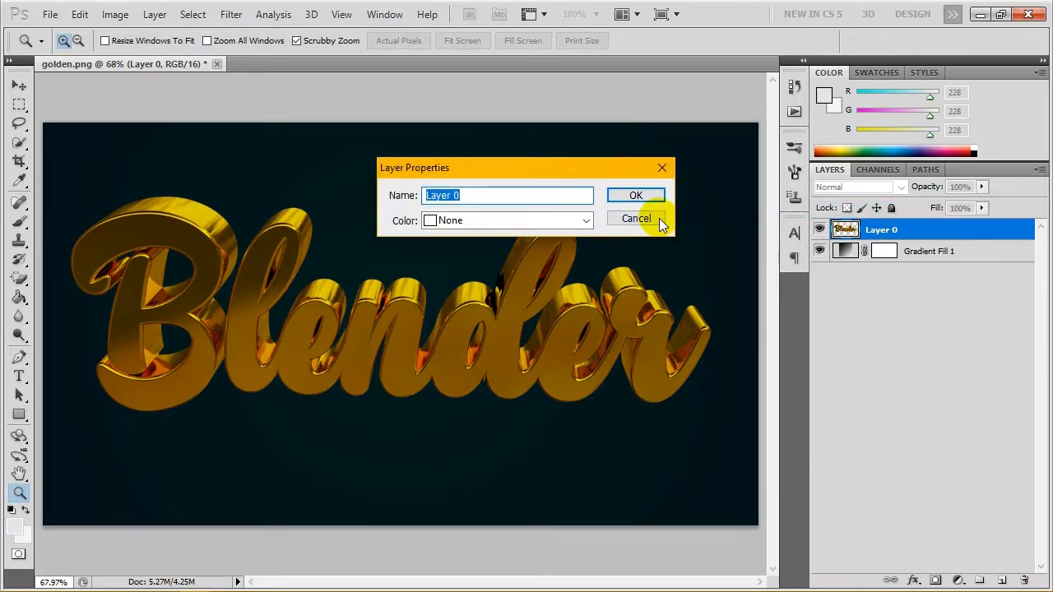
click(661, 194)
- Add a drop shadow to the text layer with Use Global Light off, distance 28 px, spread 14% and size 46 px
right_click(972, 229)
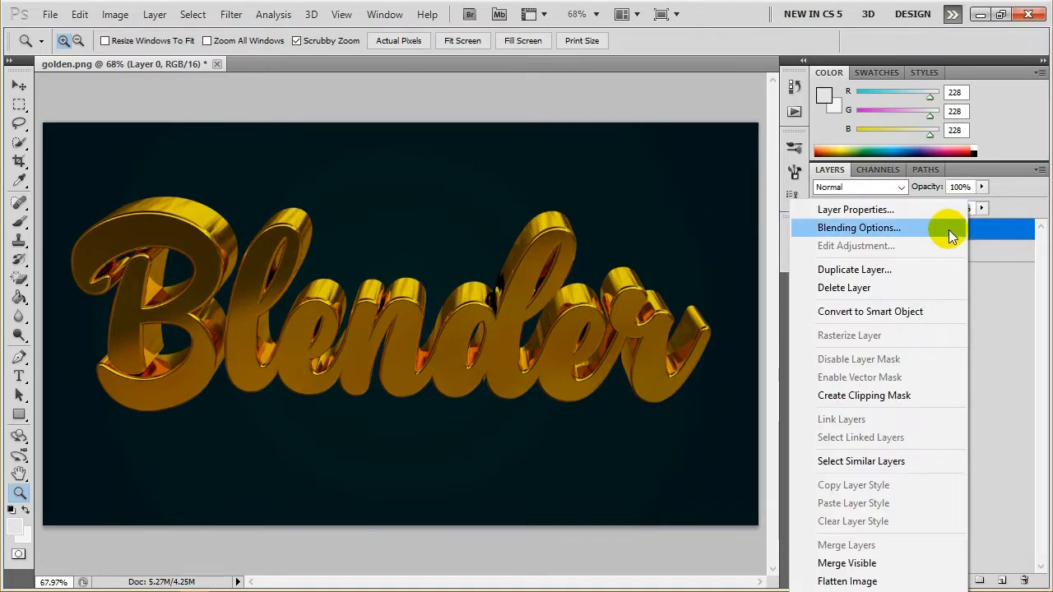
click(909, 229)
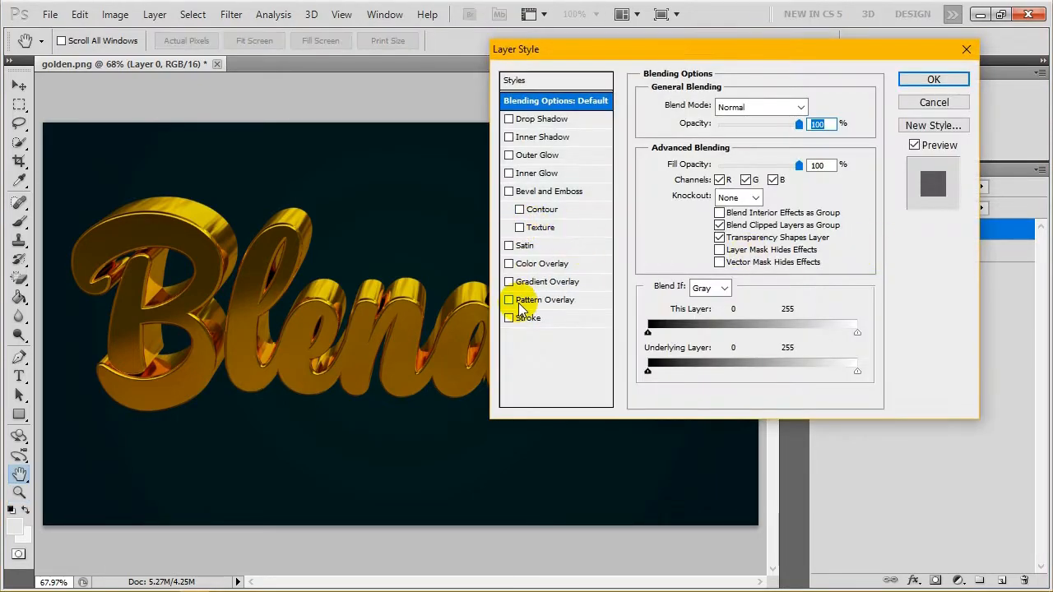
click(523, 120)
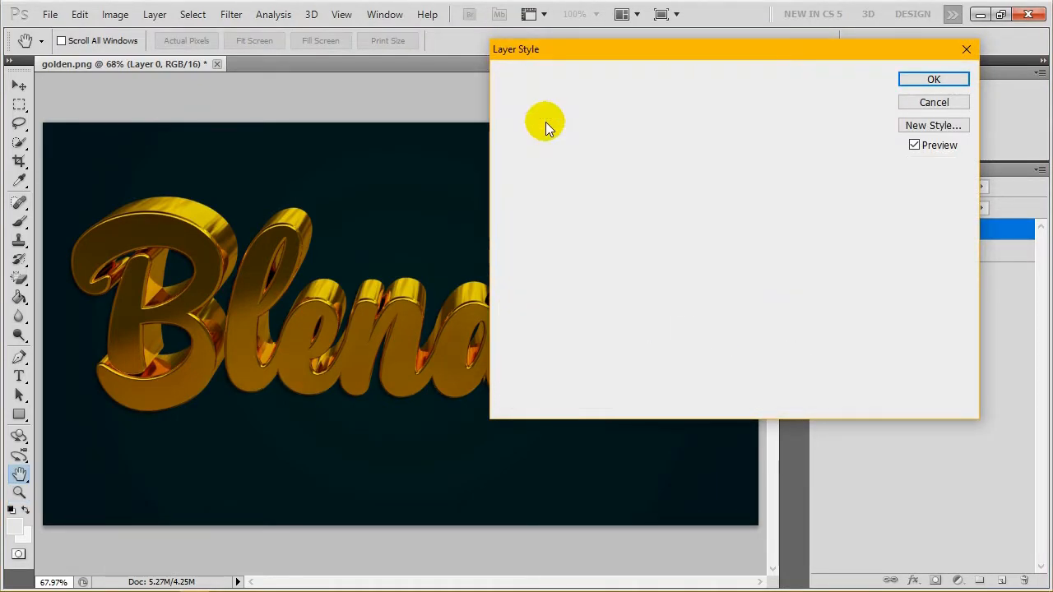
click(786, 150)
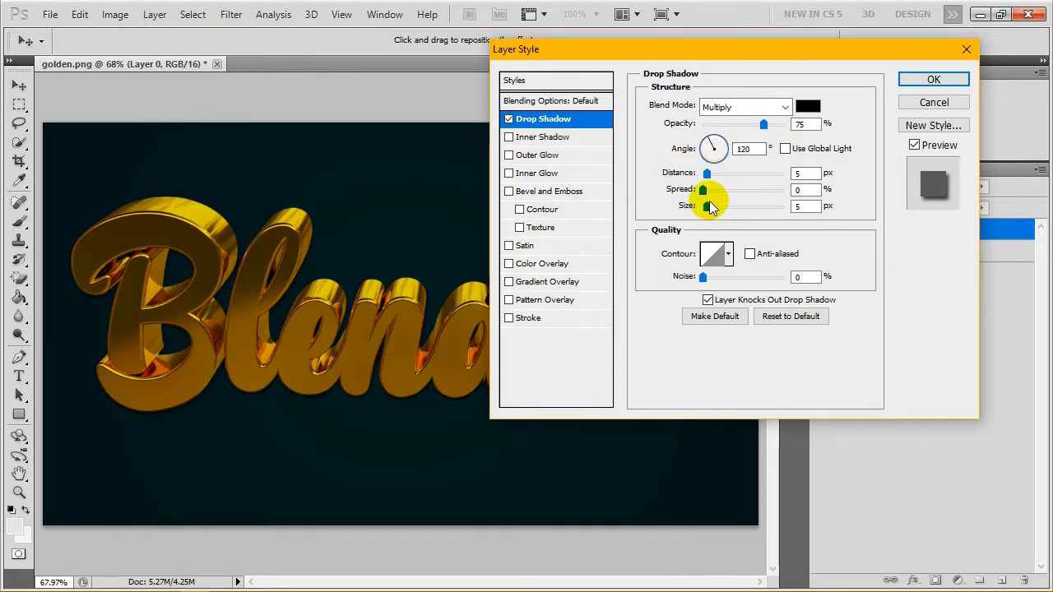
drag(715, 207, 728, 182)
click(711, 176)
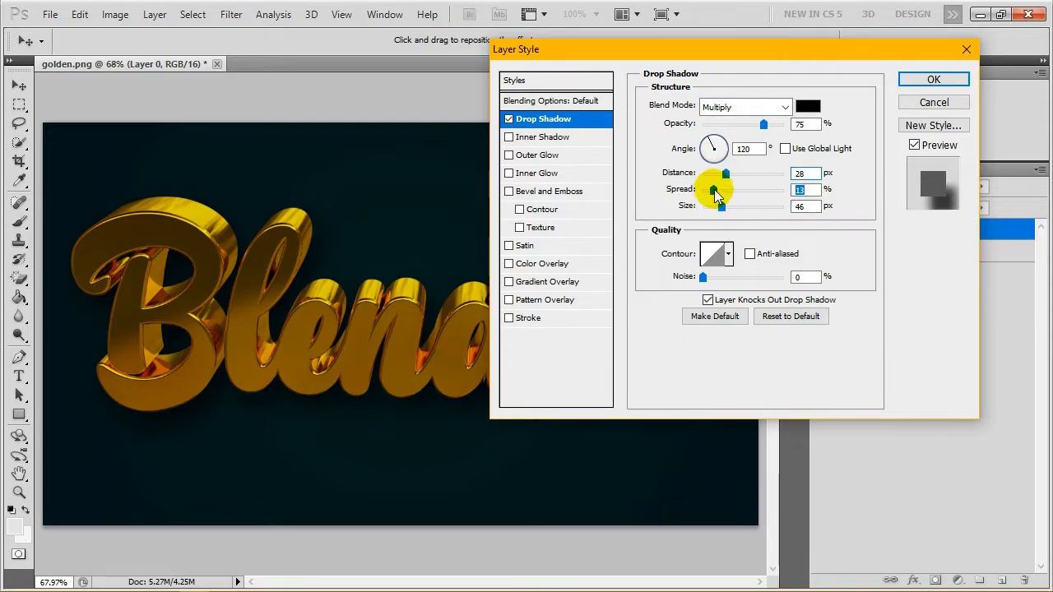
click(714, 189)
- Set the drop shadow's blend mode to Normal, apply the layer style and collapse the text layer's effects list
click(787, 107)
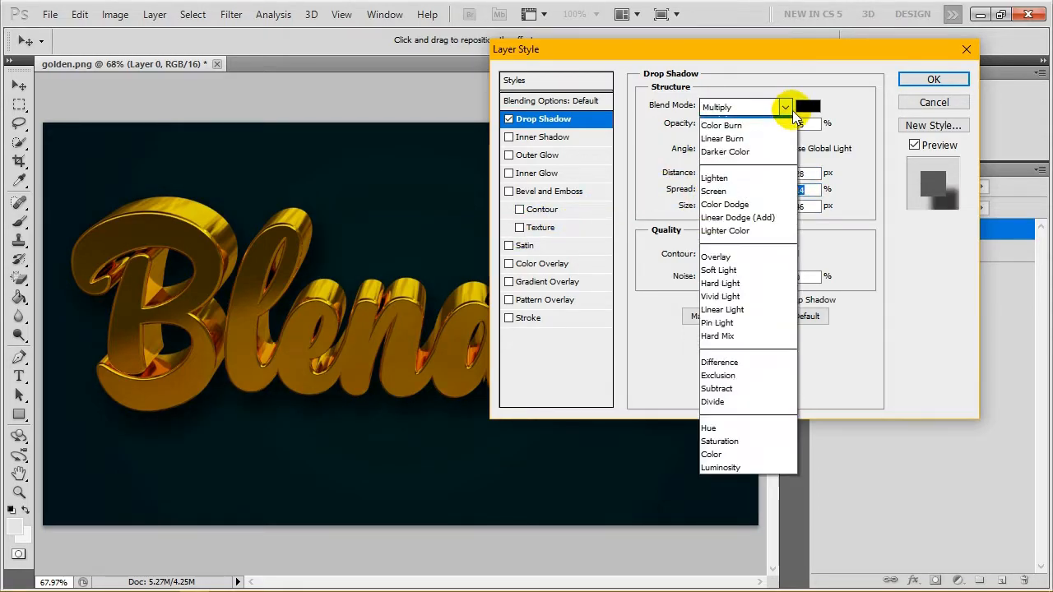
click(745, 115)
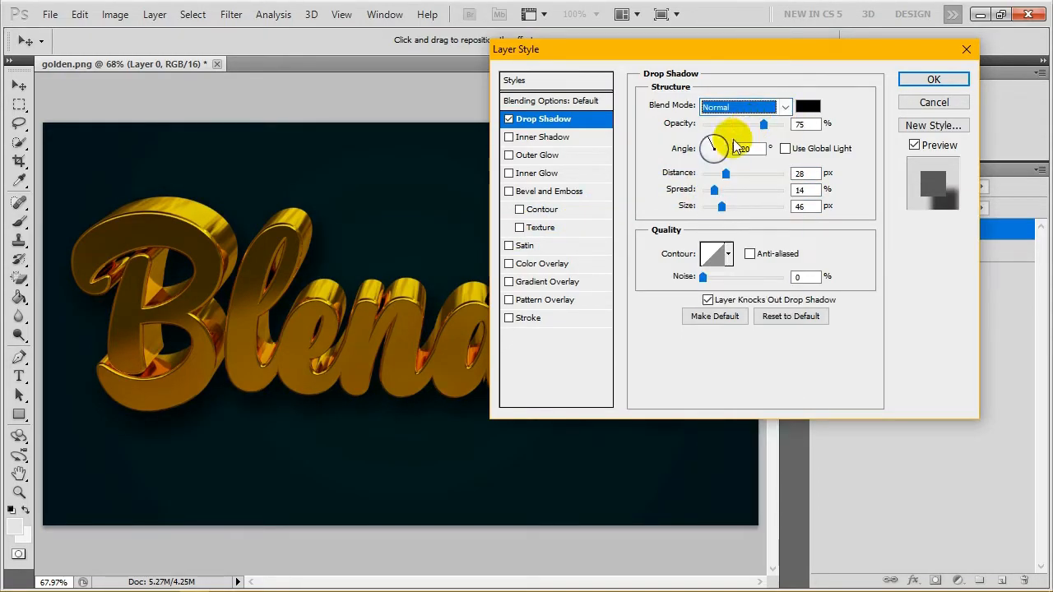
click(932, 80)
key(z)
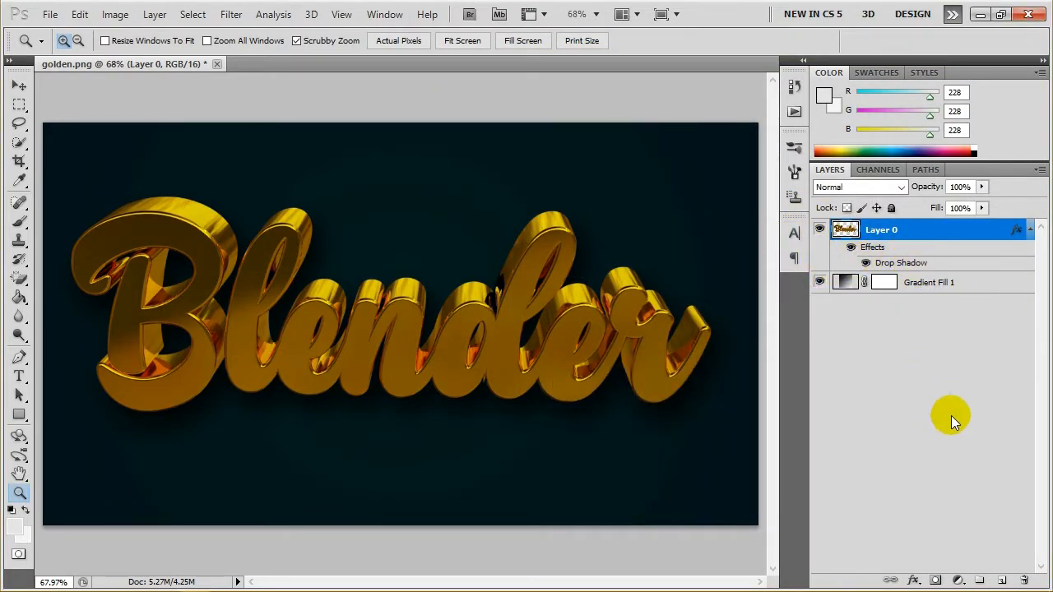
click(1030, 230)
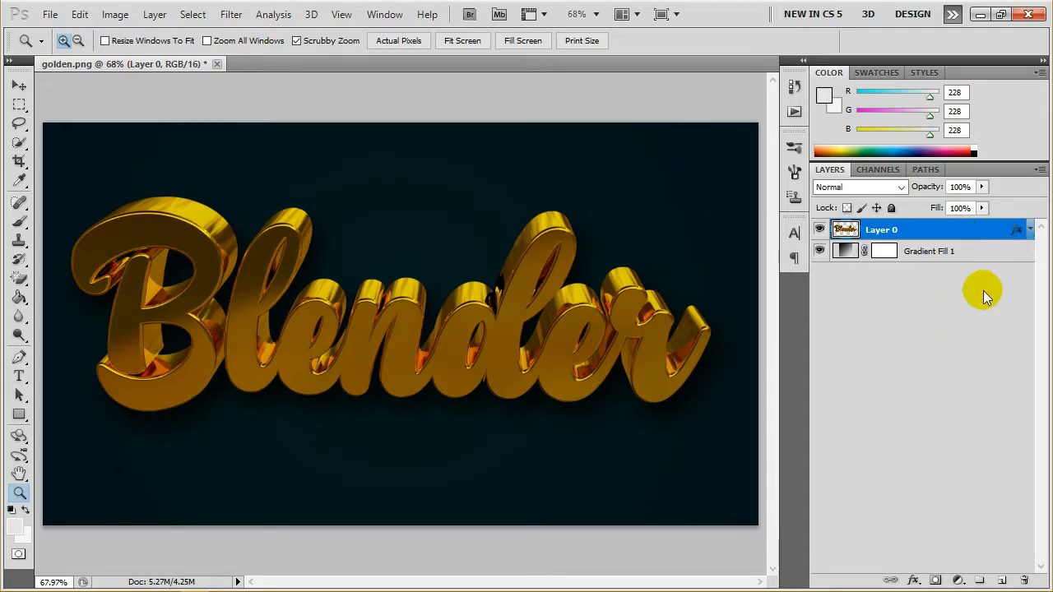
- Add a Levels adjustment layer above the text layer and move its settings clear of most of the artwork
click(959, 578)
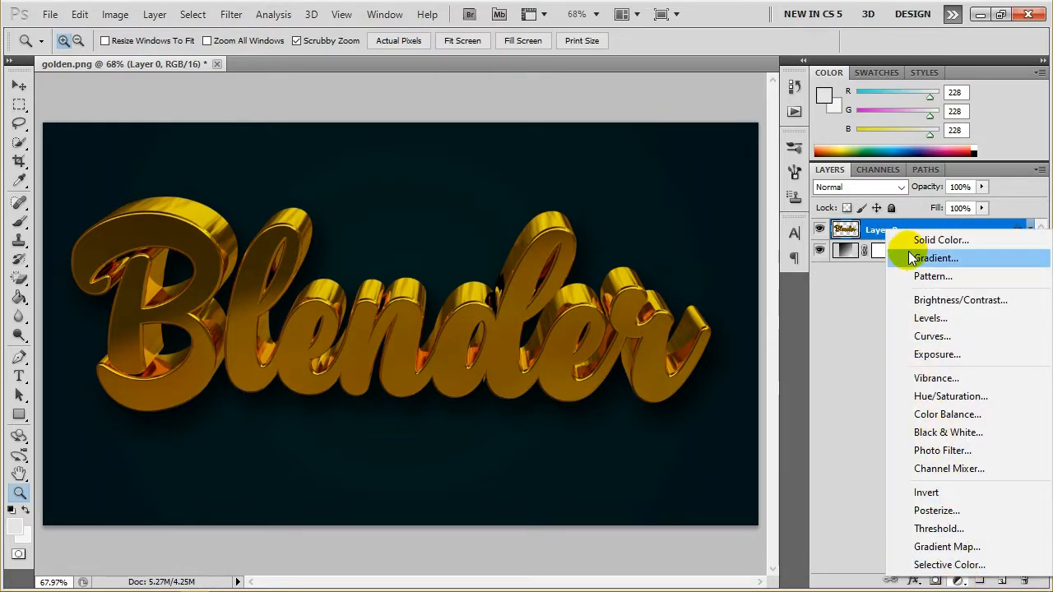
click(960, 317)
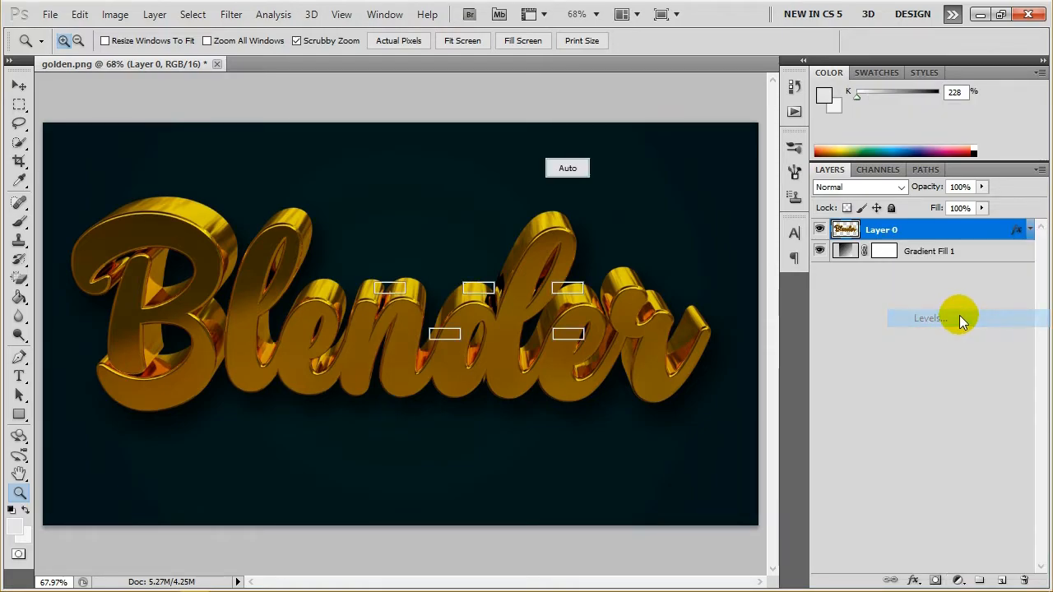
drag(510, 124, 628, 174)
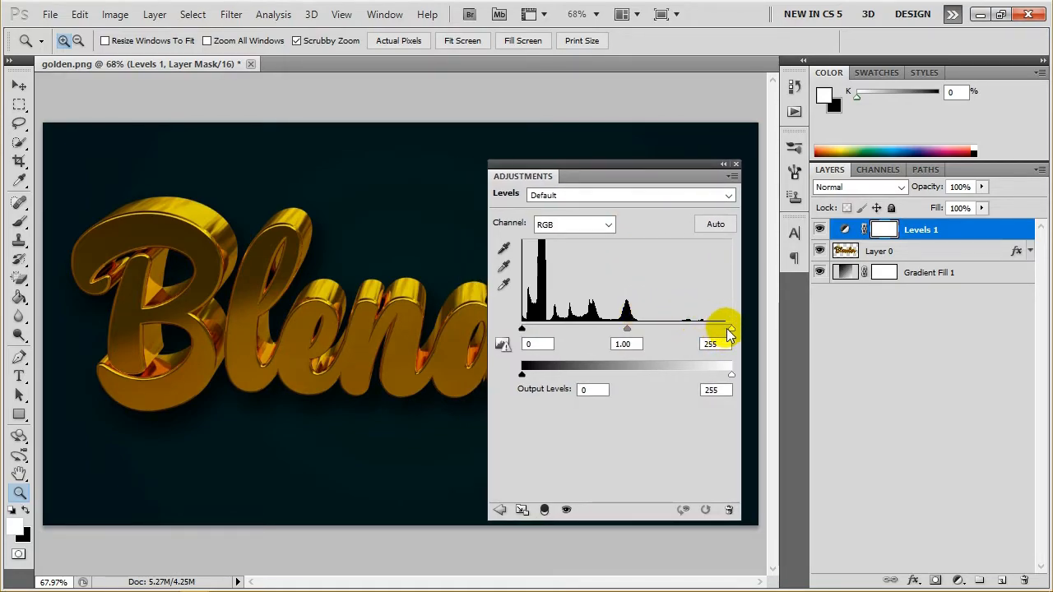
- Set the Levels midtone input to 1.06 and white input to 206, raise the black input slightly, and close the adjustment settings
drag(728, 336, 707, 336)
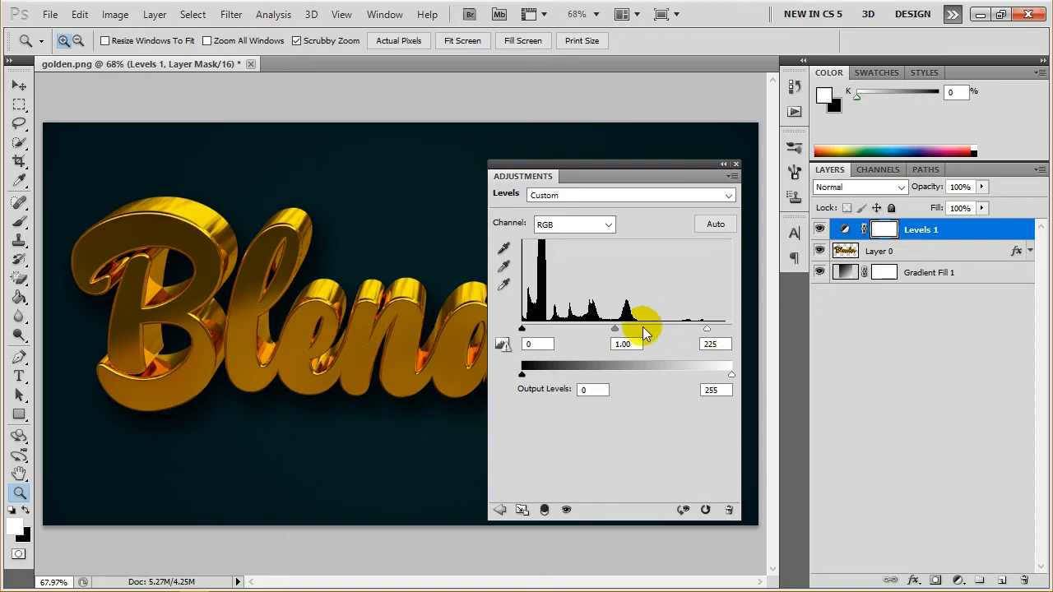
drag(617, 329, 623, 329)
drag(612, 332, 609, 329)
drag(707, 329, 691, 328)
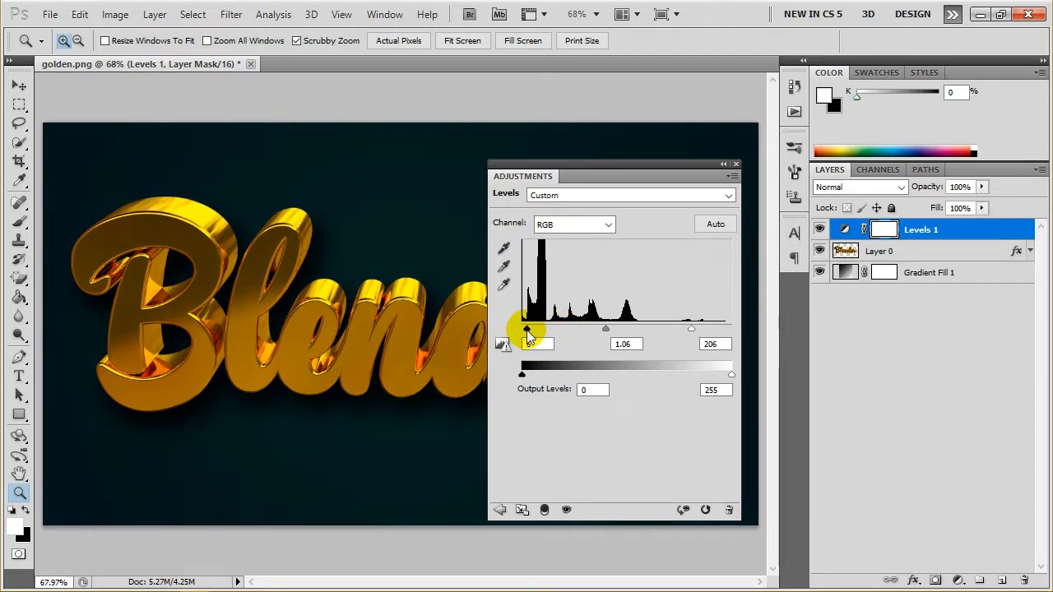
click(722, 164)
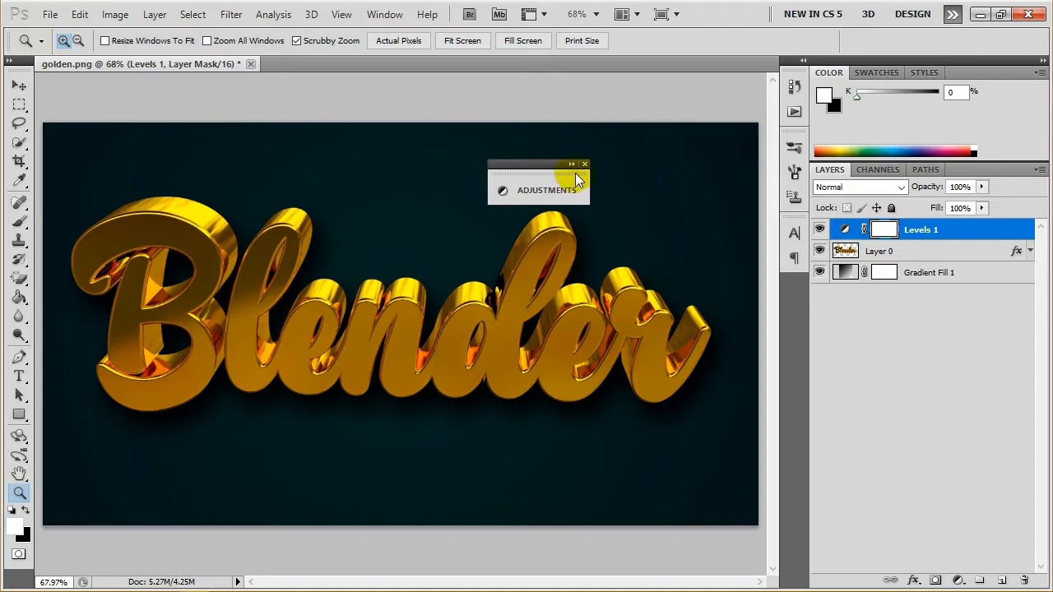
click(585, 165)
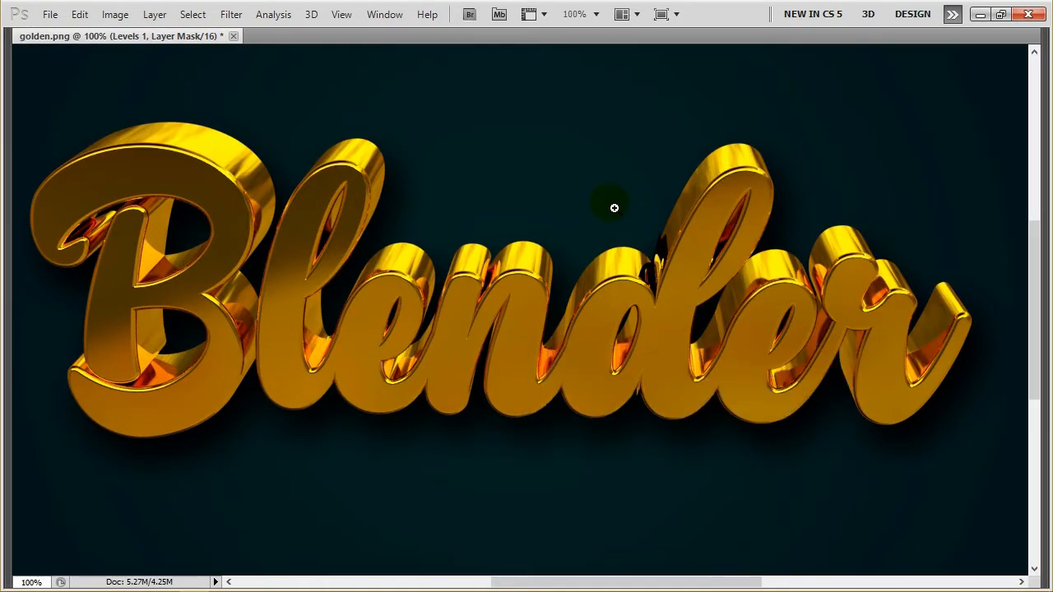